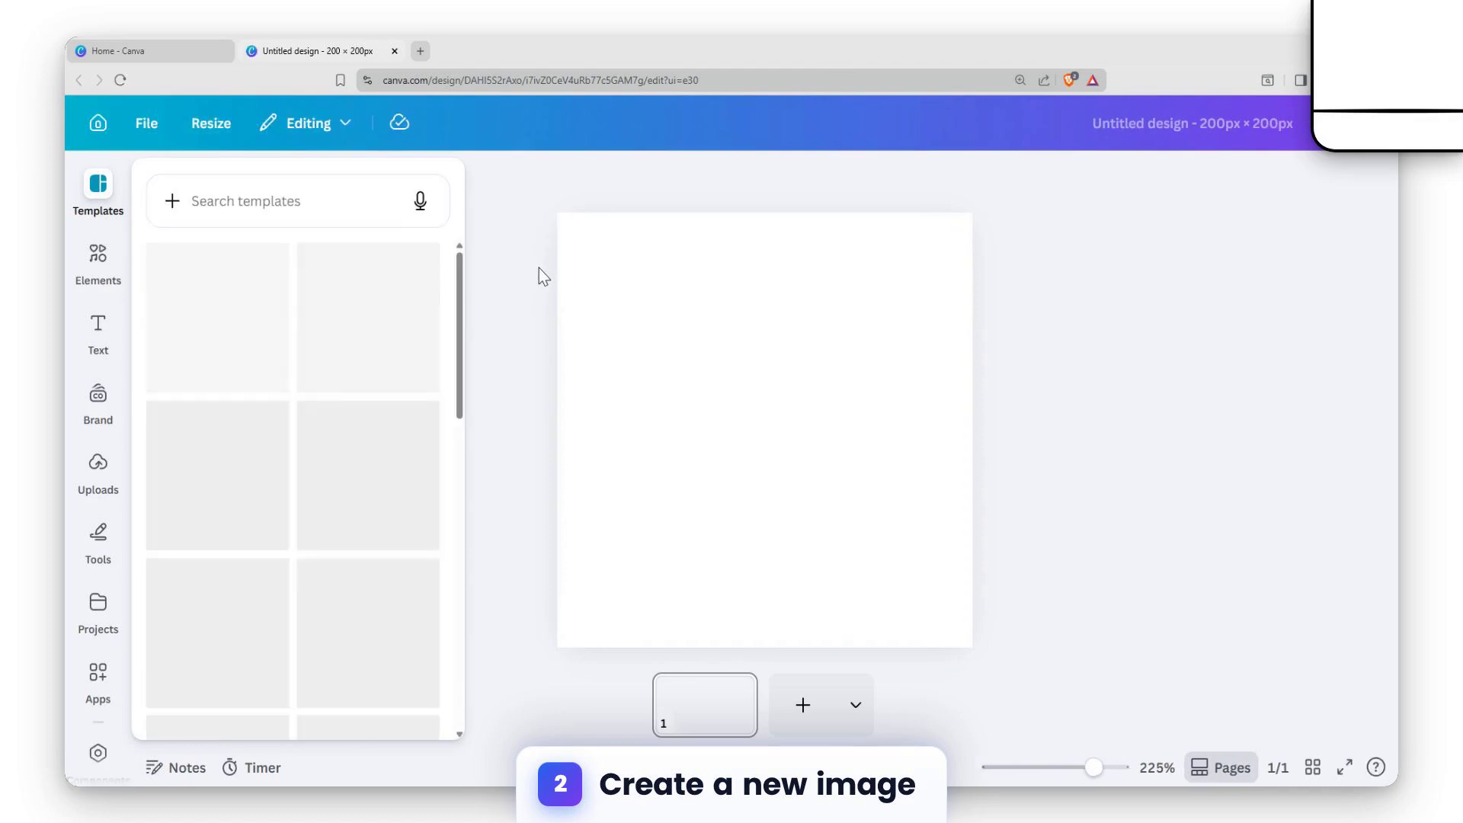
Search the elements library for "brush stroke" and list all the matching graphics.
click(101, 267)
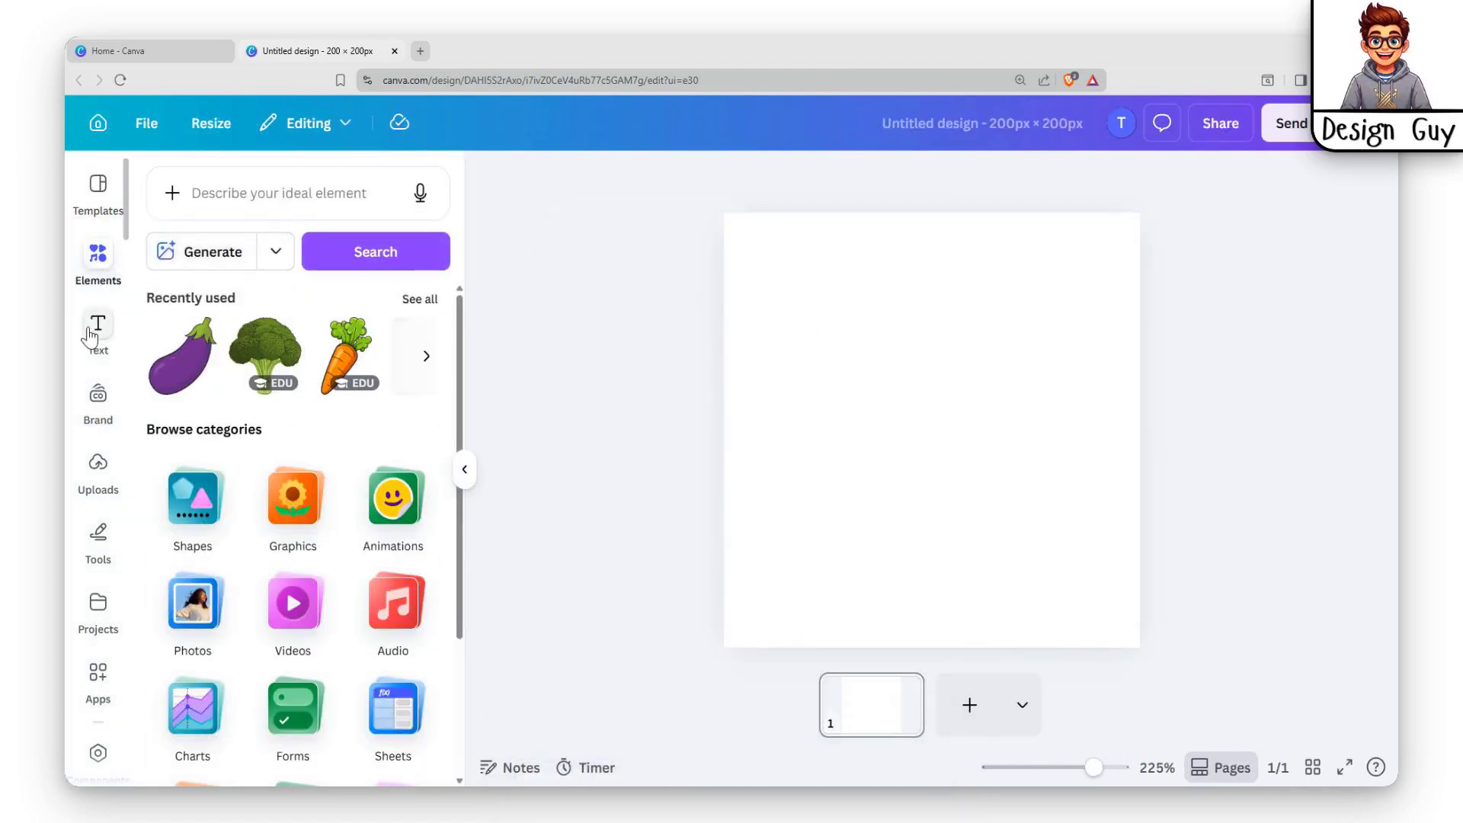
click(275, 199)
text(brush stroke)
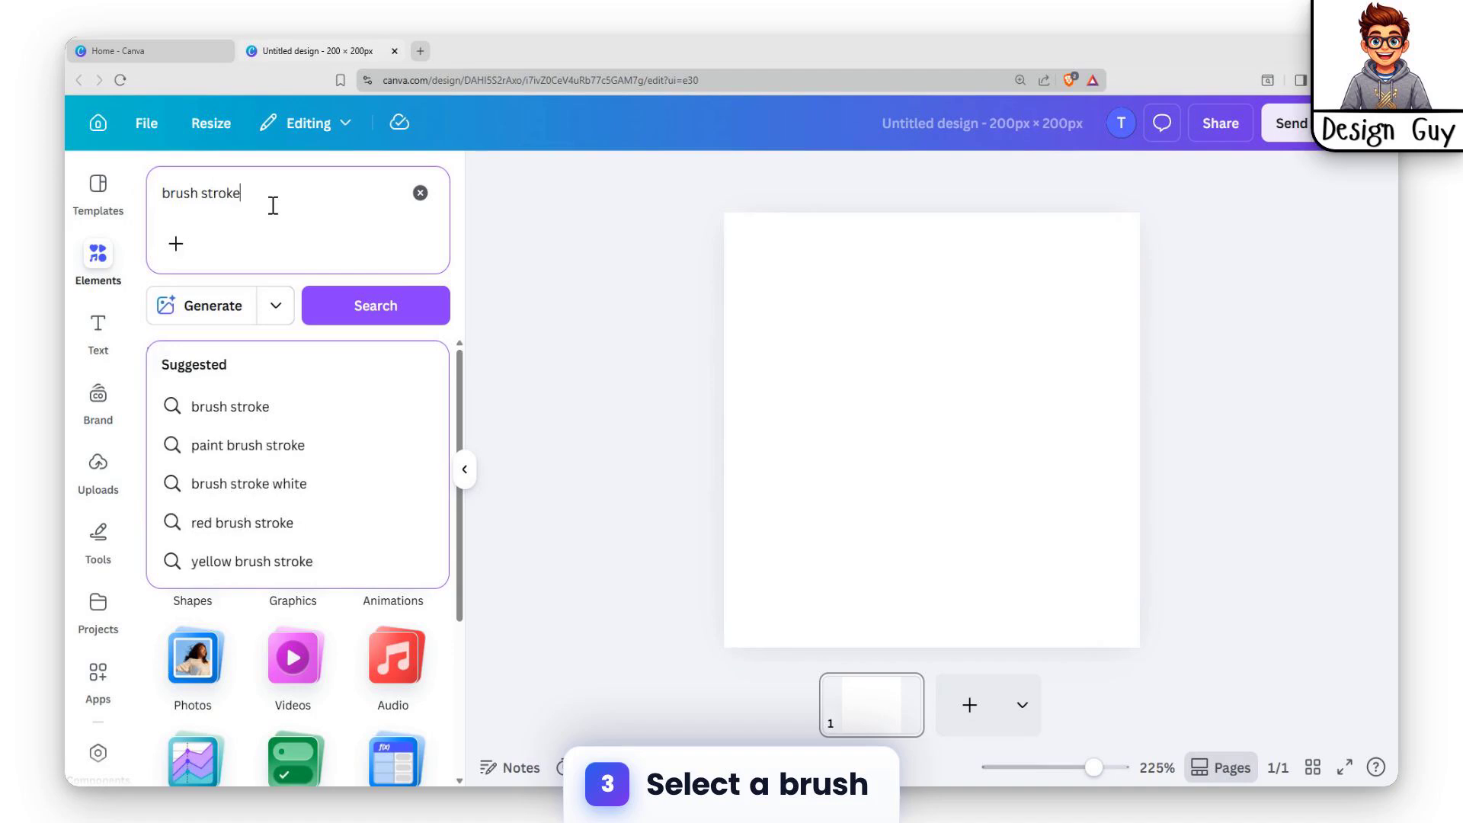
key(Return)
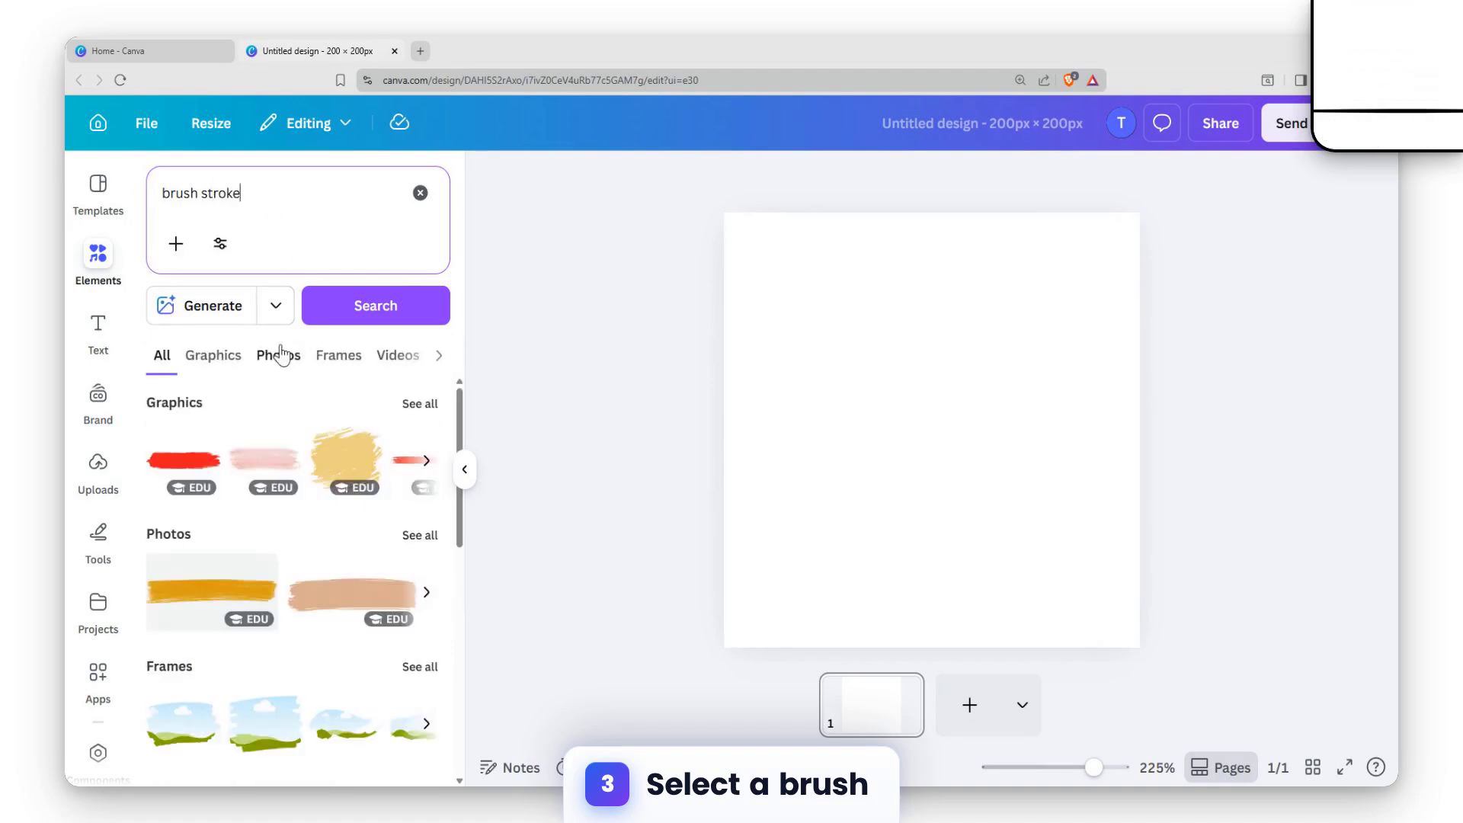
click(419, 406)
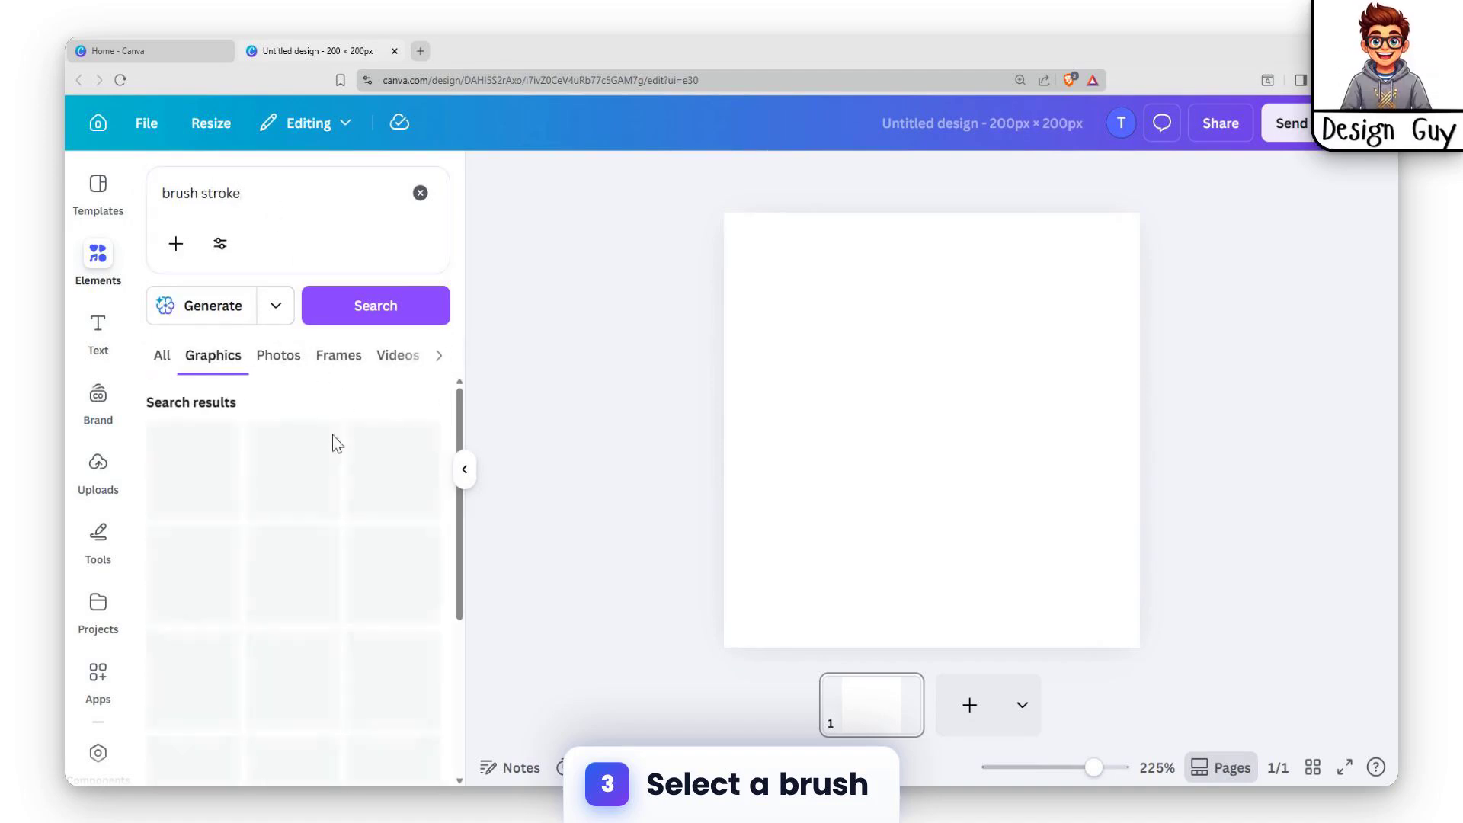
scroll(383, 543, down, 2)
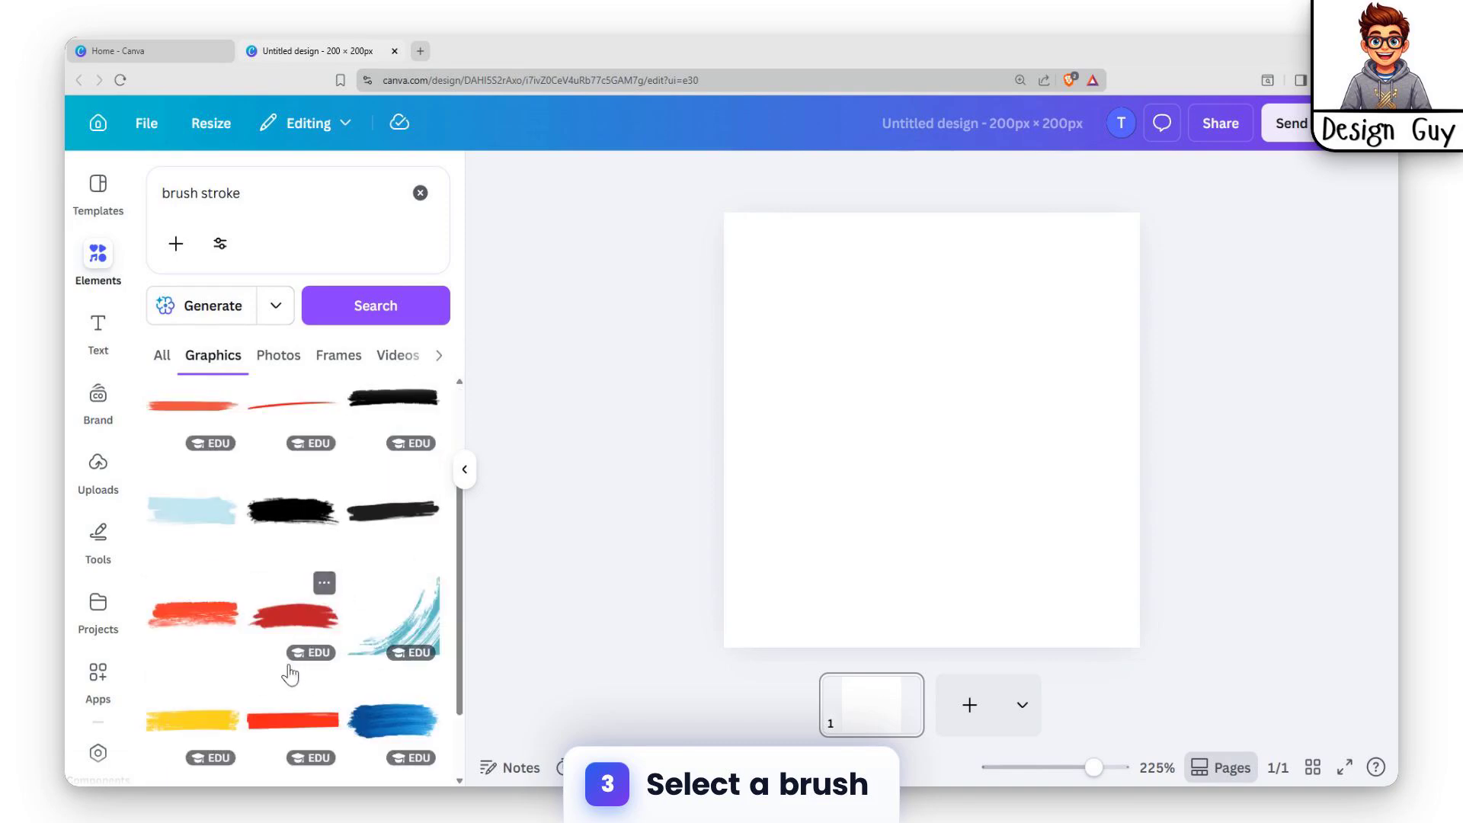
scroll(293, 674, down, 8)
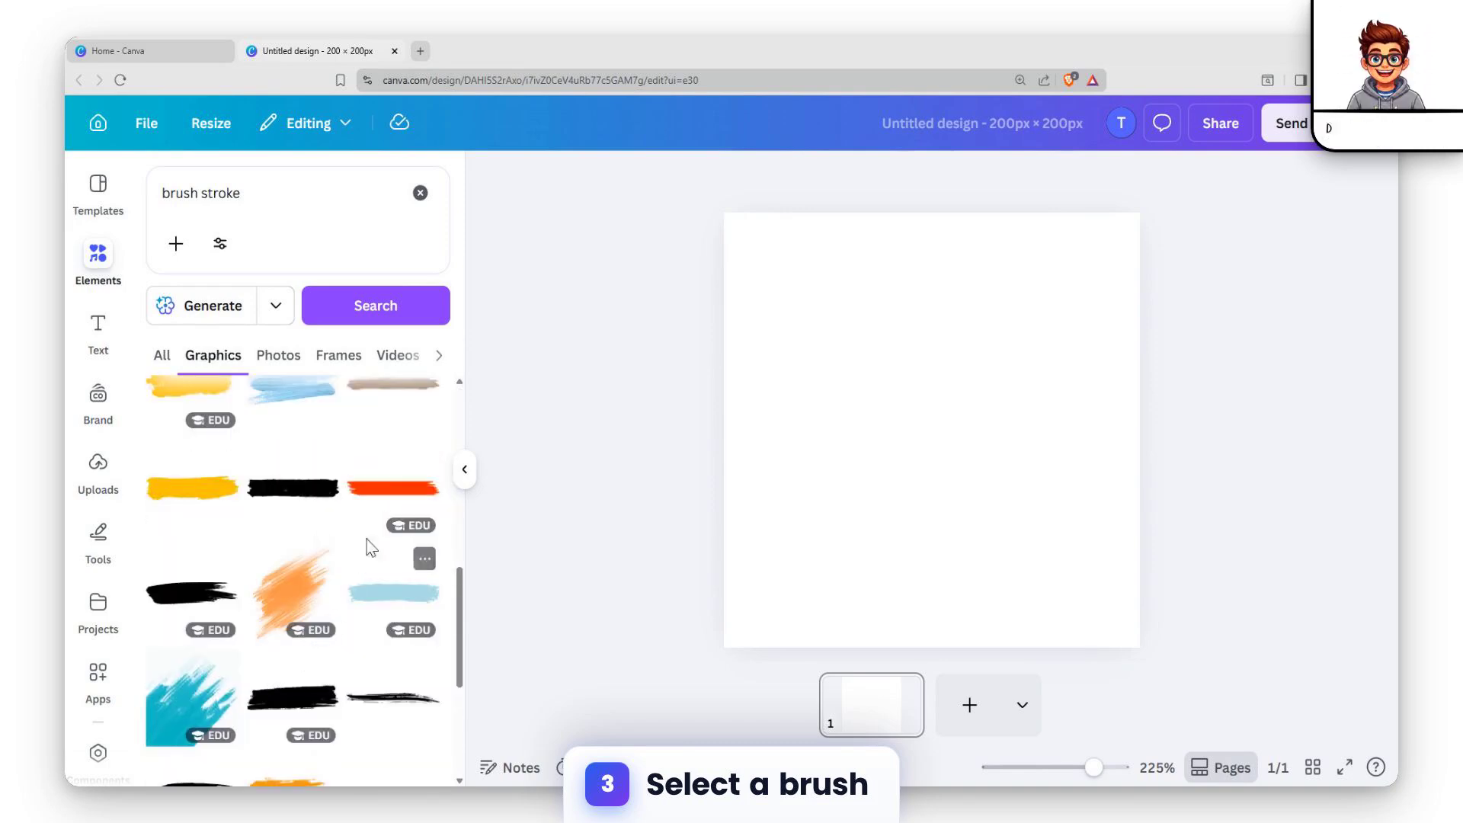
scroll(381, 549, down, 2)
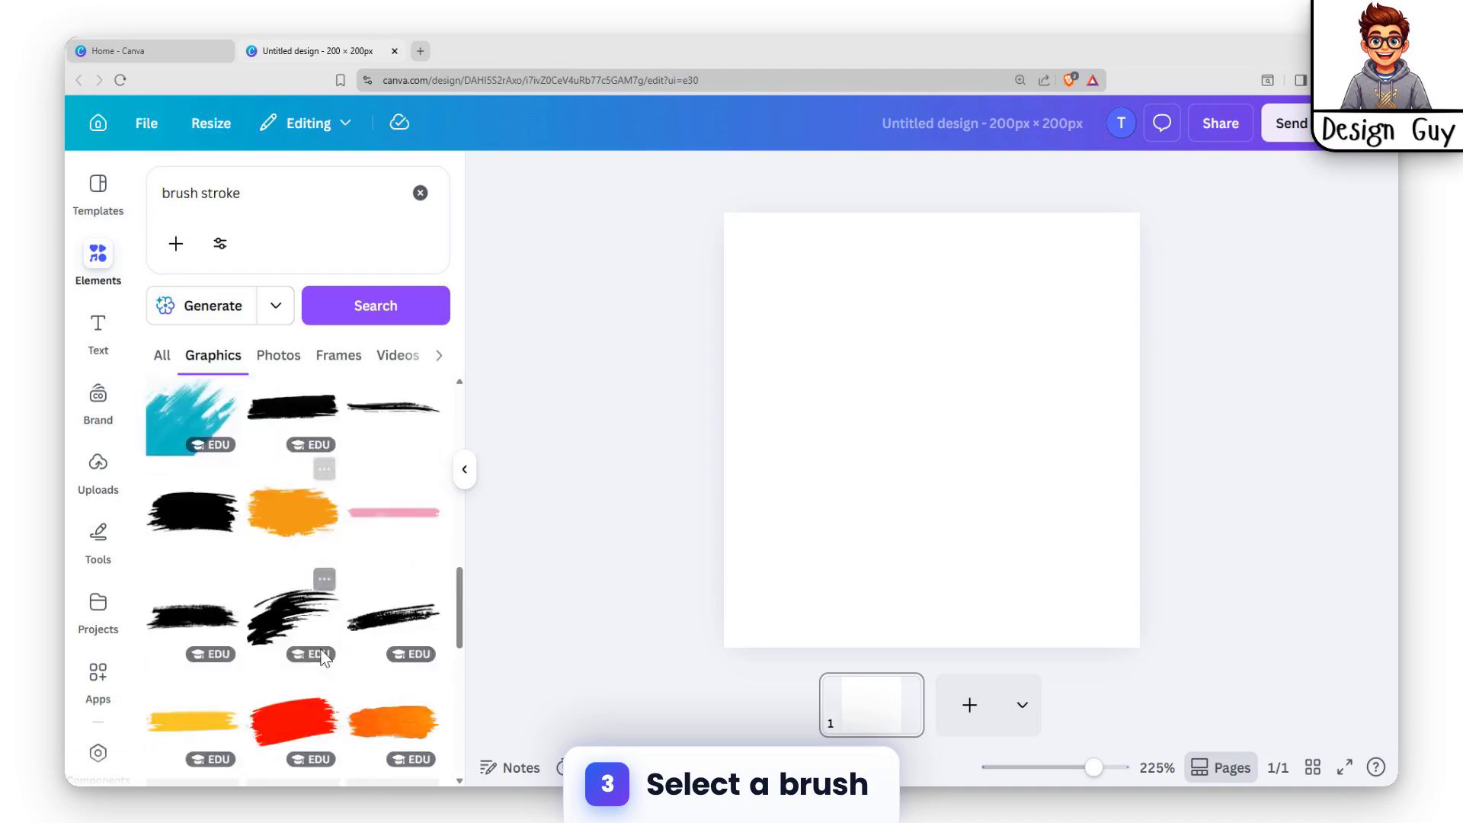
click(408, 480)
click(408, 481)
mouse_move(989, 468)
mouse_down()
mouse_move(876, 523)
mouse_move(904, 521)
mouse_up()
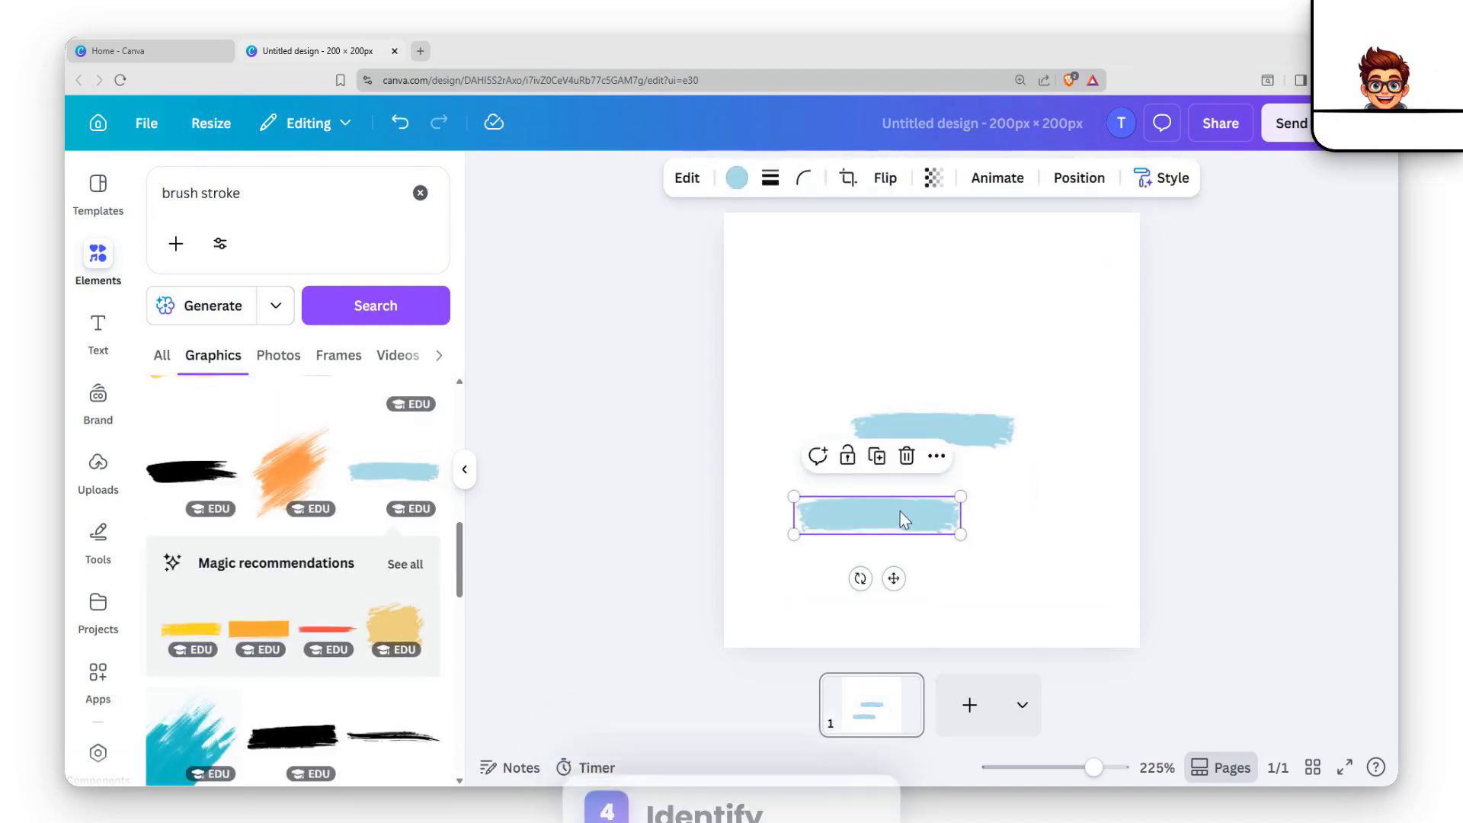
key(Delete)
click(937, 428)
key(Delete)
Place the yellow brush stroke graphic upright on the left half of the page, enlarged to about three-fifths of the page height.
scroll(297, 534, down, 6)
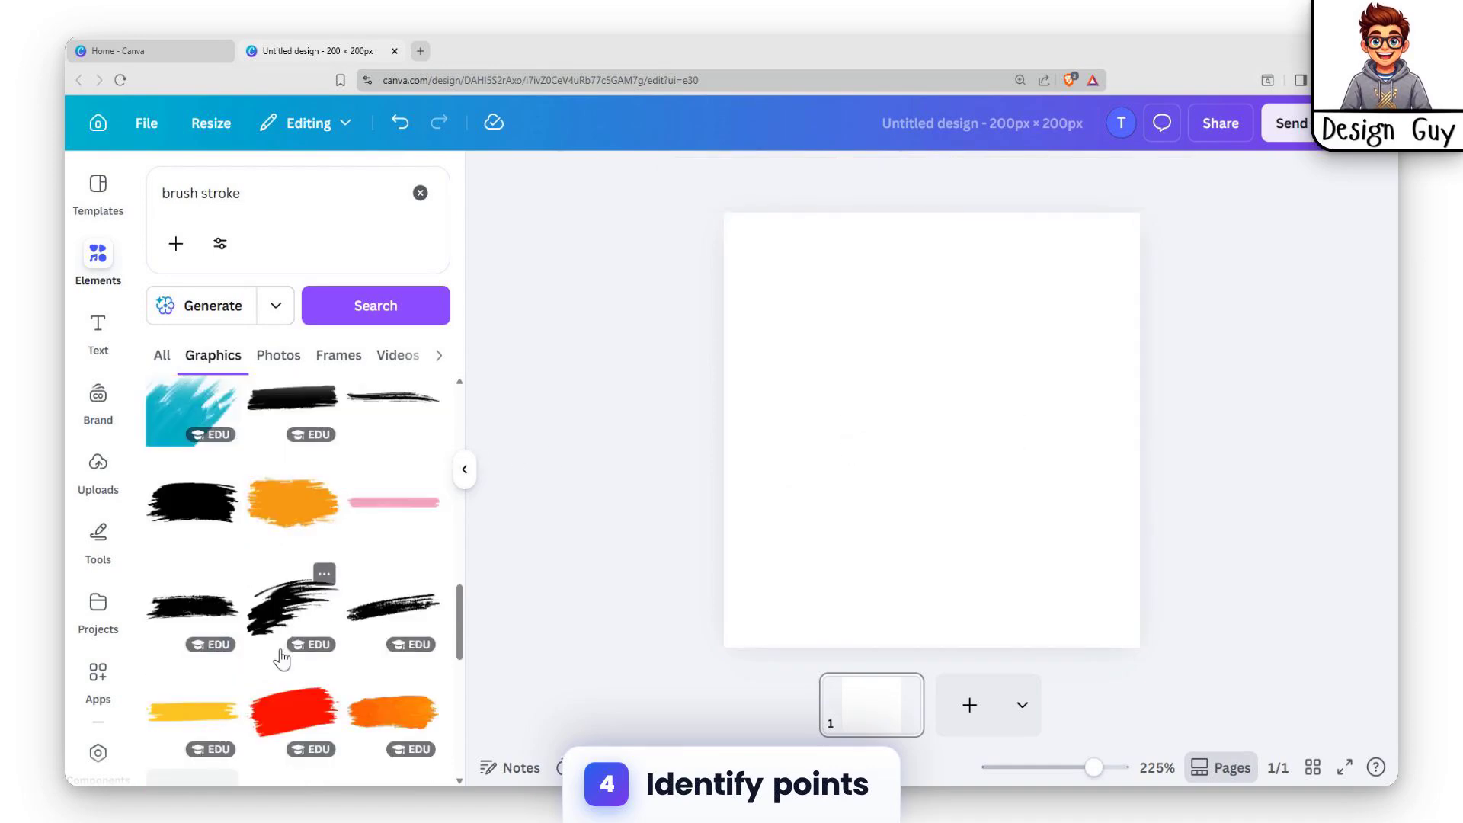
scroll(279, 654, down, 1)
scroll(336, 629, up, 1)
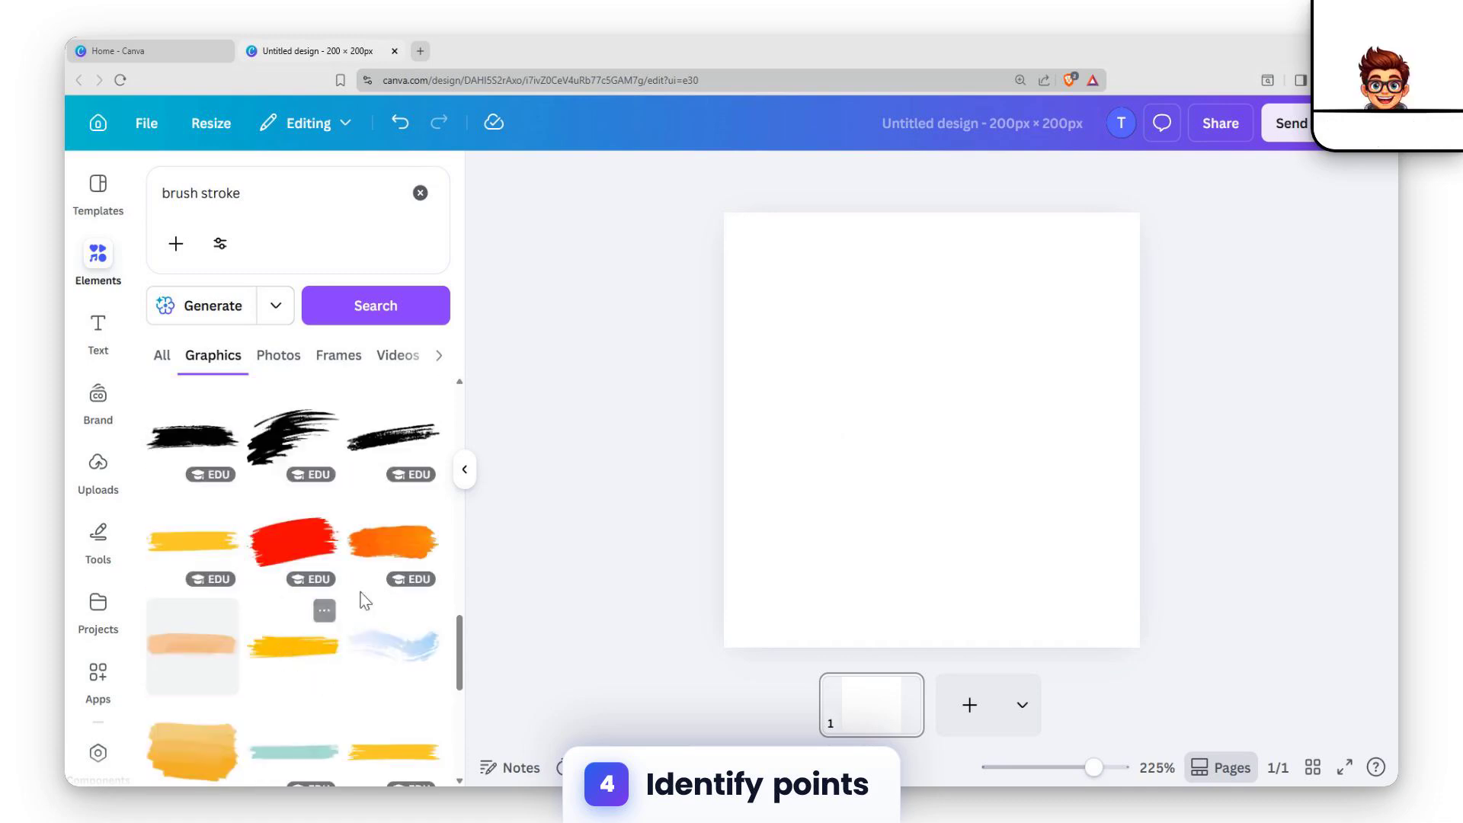
click(393, 547)
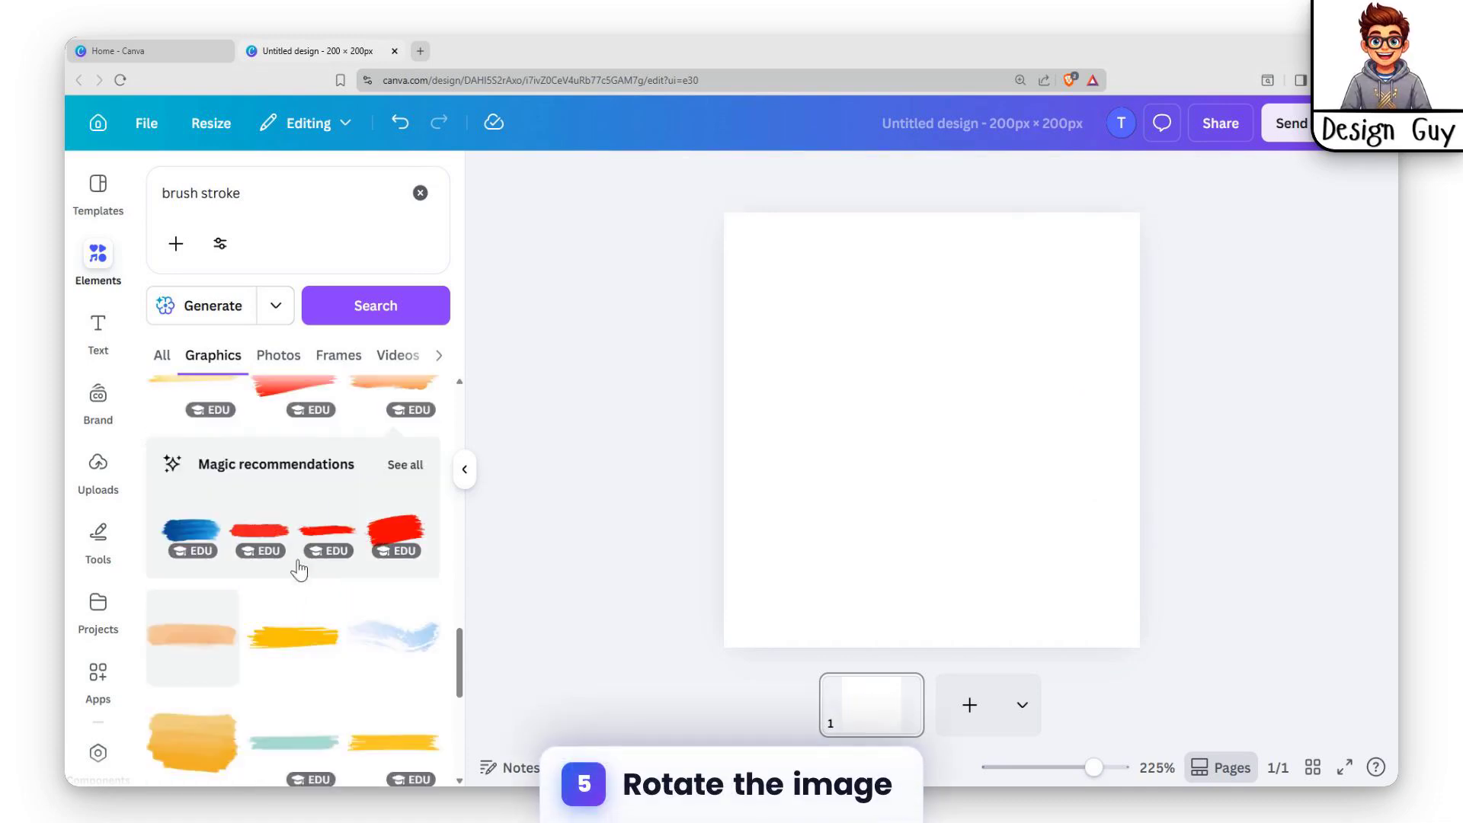
scroll(264, 496, up, 2)
click(202, 544)
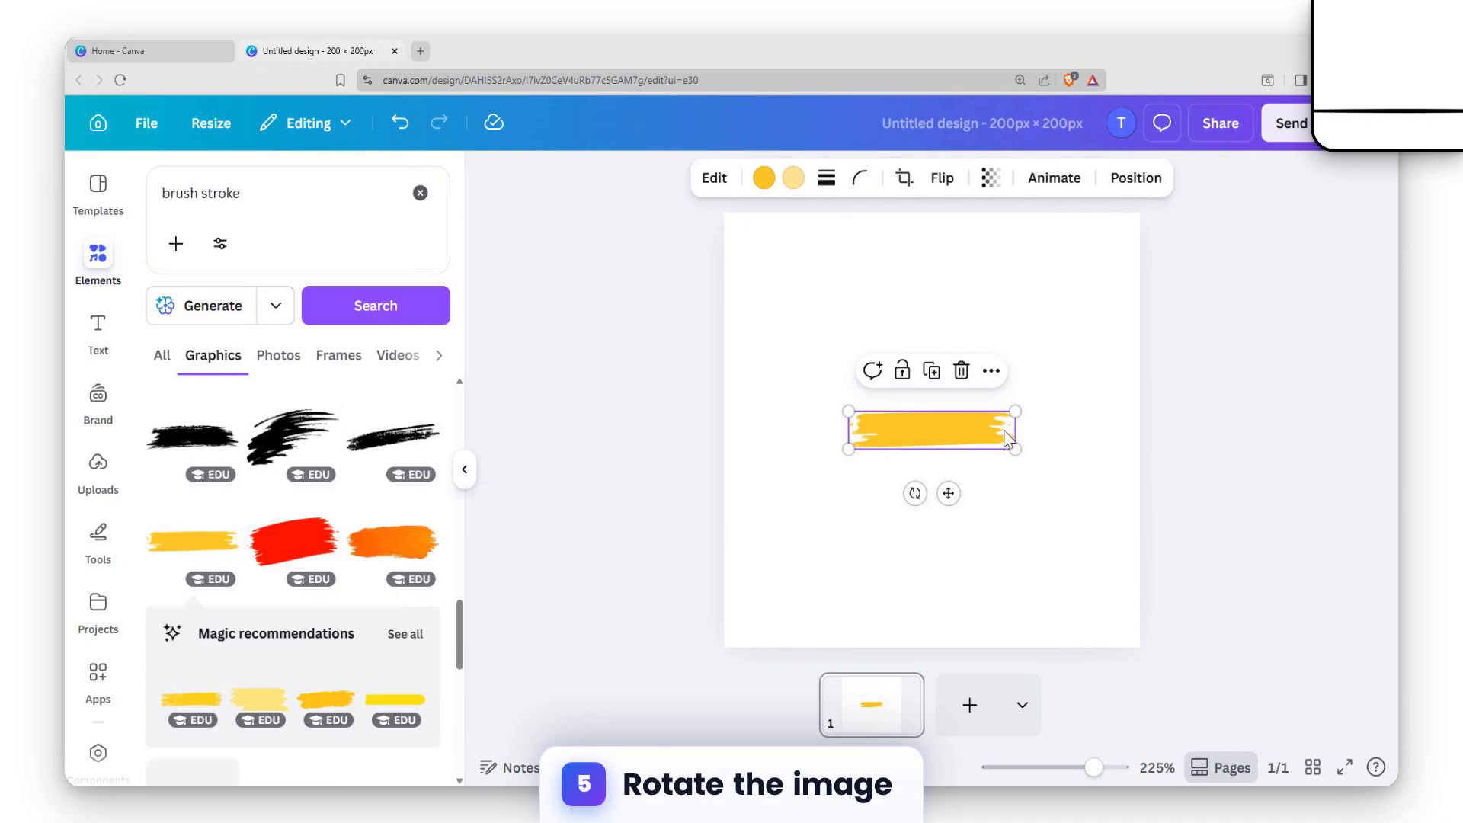
mouse_move(915, 494)
mouse_down()
mouse_move(892, 464)
mouse_move(956, 430)
mouse_move(816, 351)
mouse_up()
drag(842, 481, 863, 565)
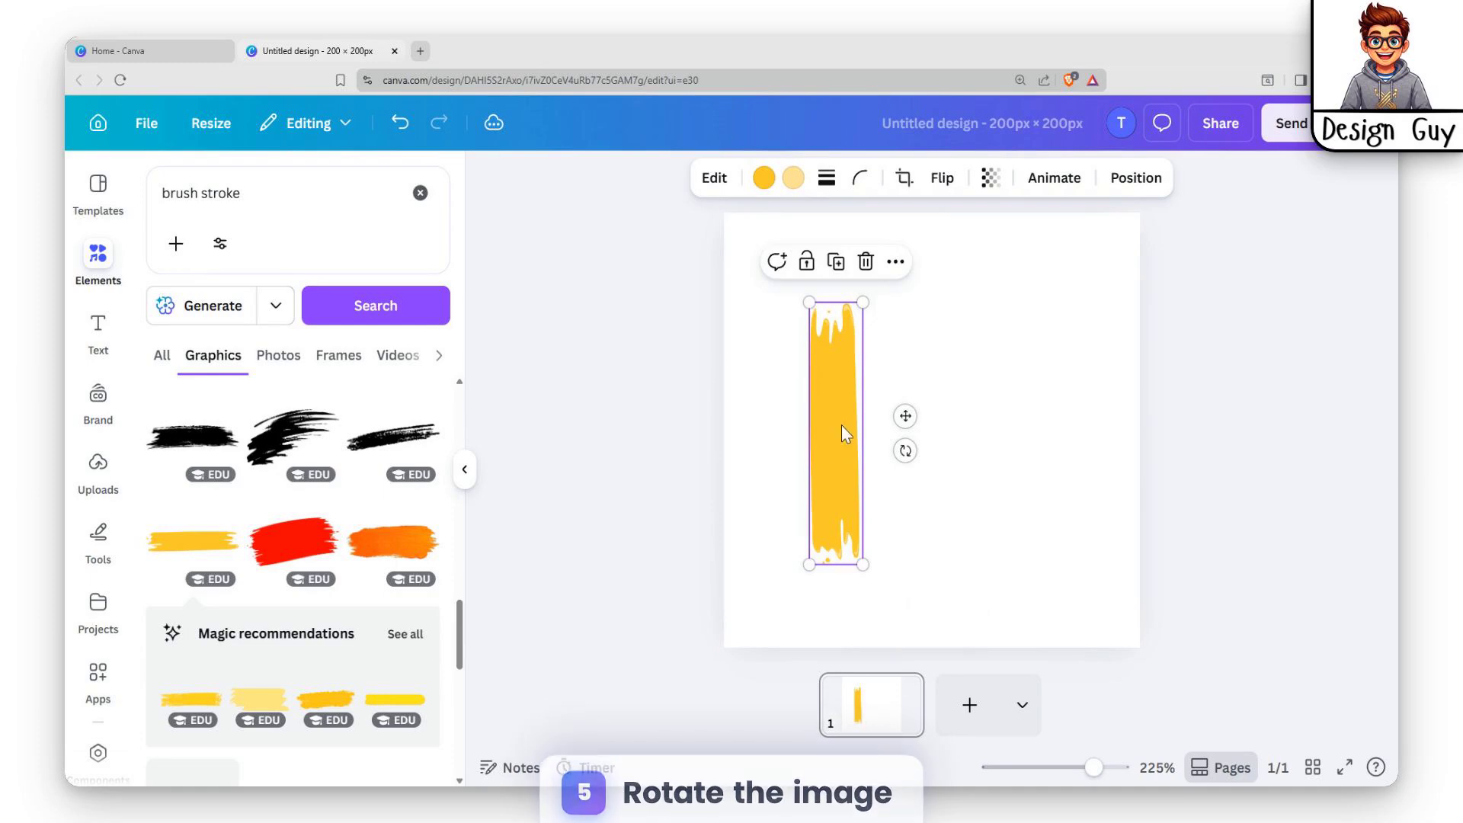
Duplicate the upright yellow stroke beside the original and flip the copy both vertically and horizontally.
key(ctrl+d)
drag(867, 436, 931, 402)
click(907, 179)
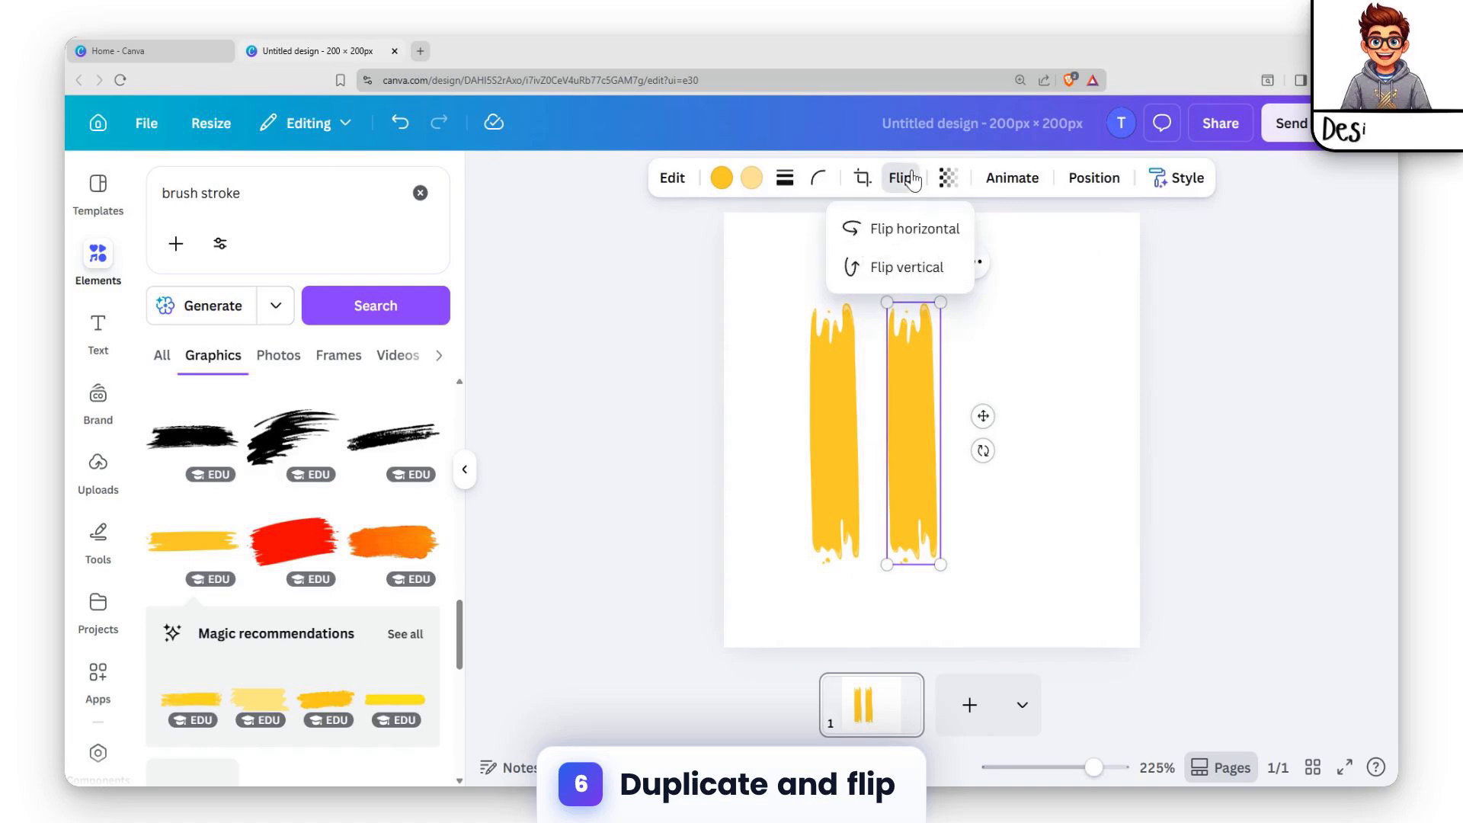
click(913, 281)
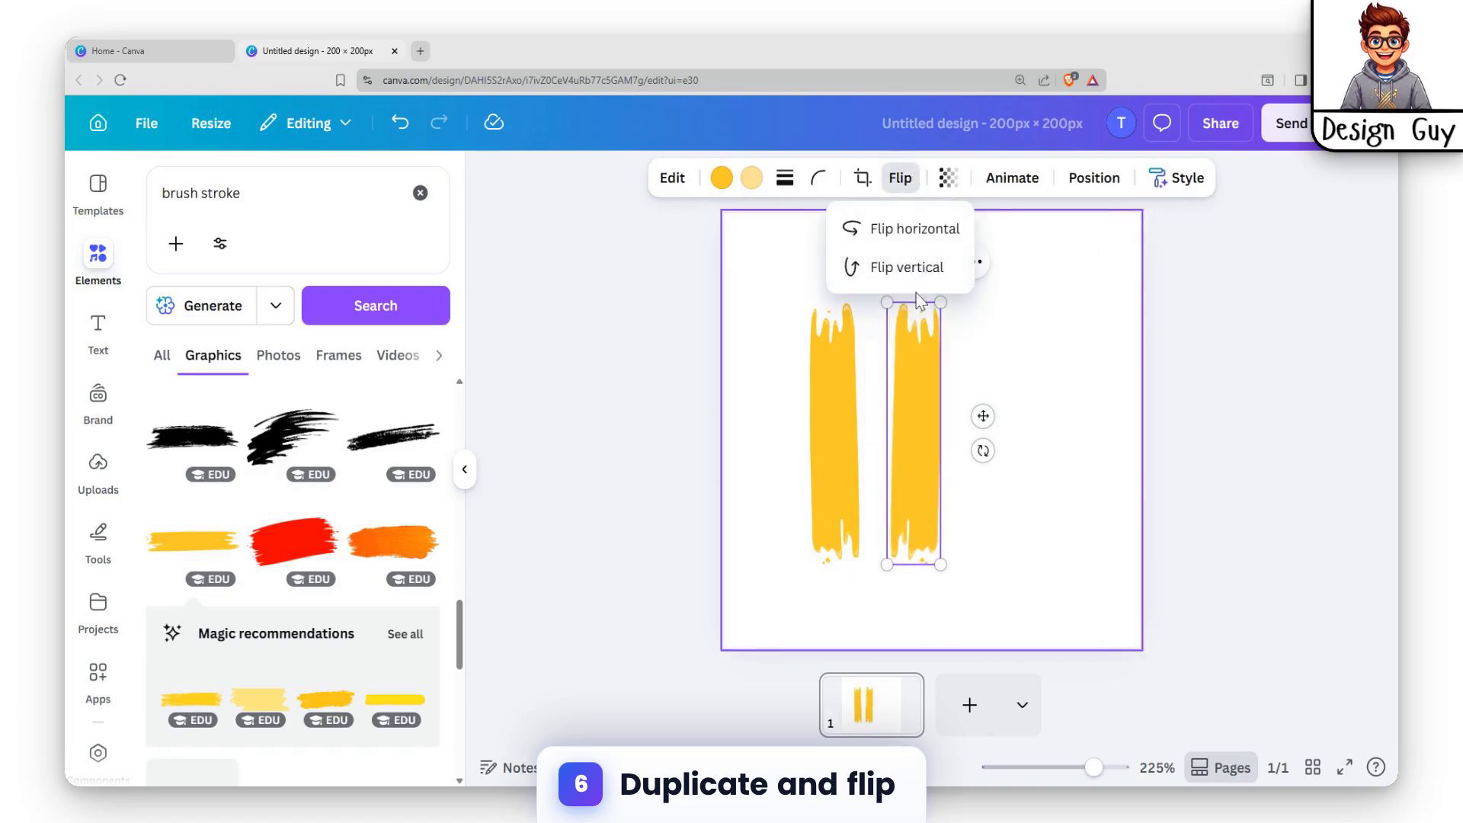
click(877, 229)
Move the flipped stroke closer to the original, leaving only a narrow gap between them.
click(823, 381)
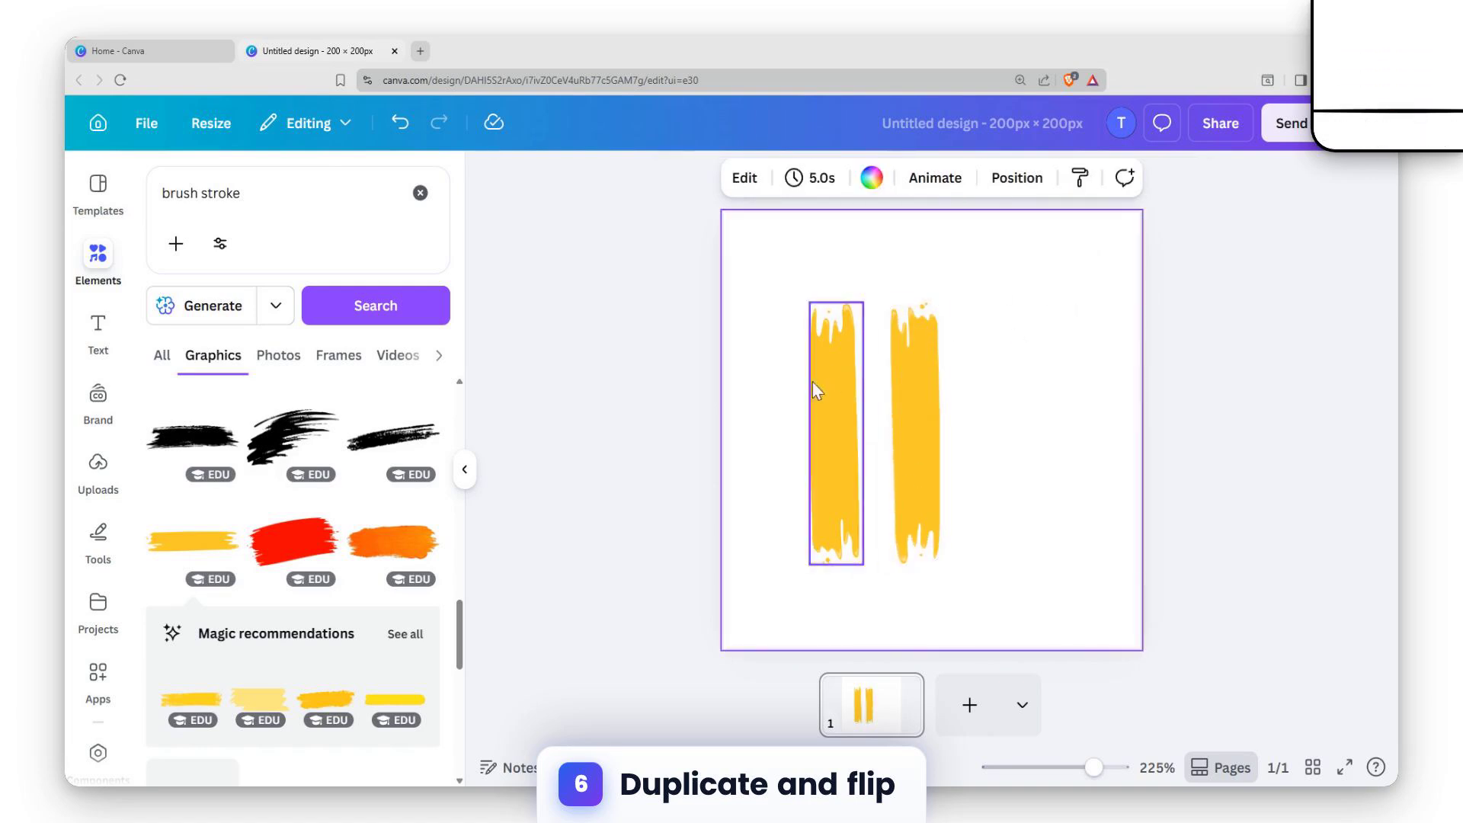
click(892, 369)
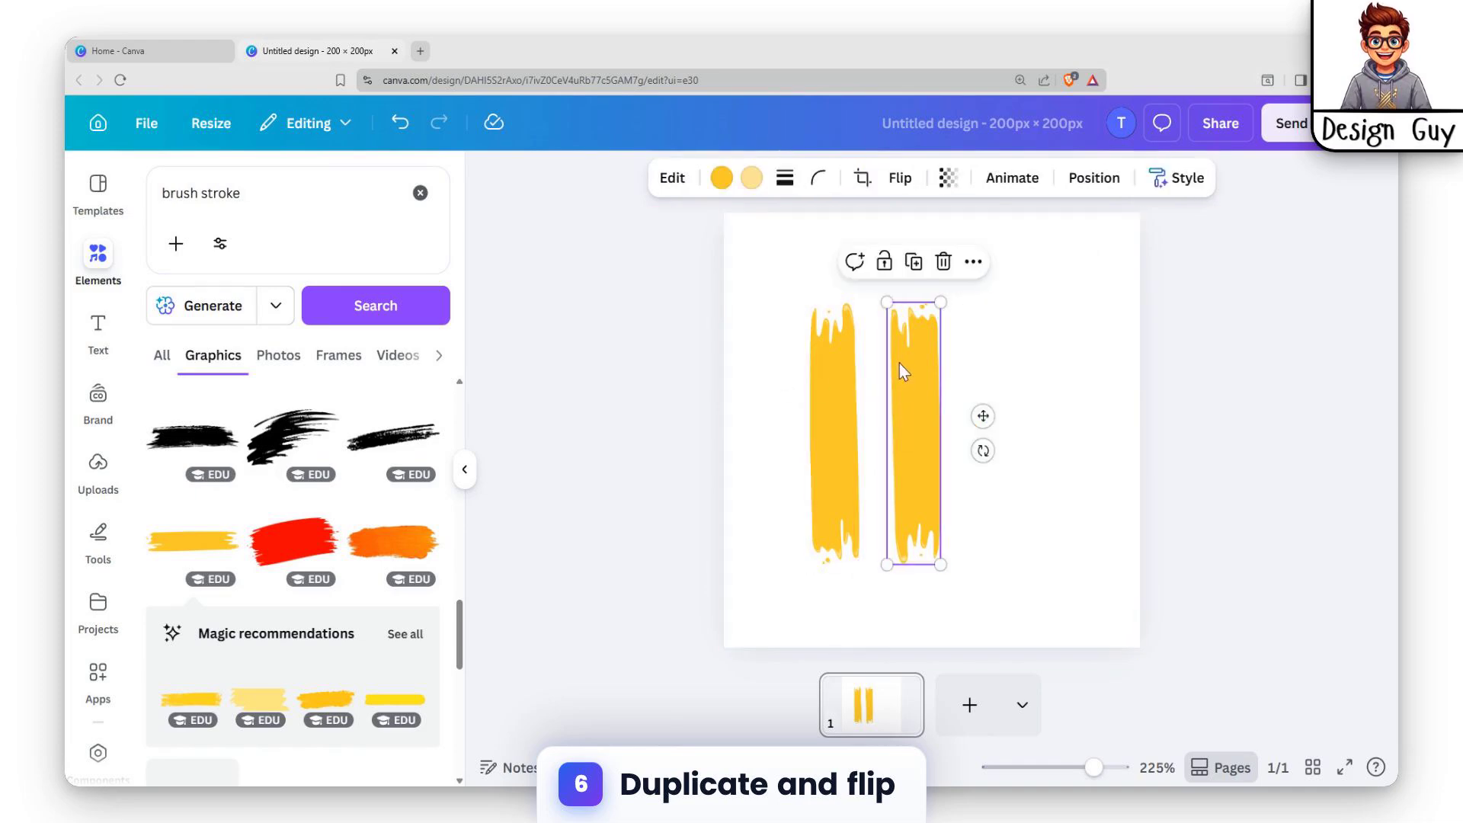
drag(893, 369, 876, 369)
click(953, 366)
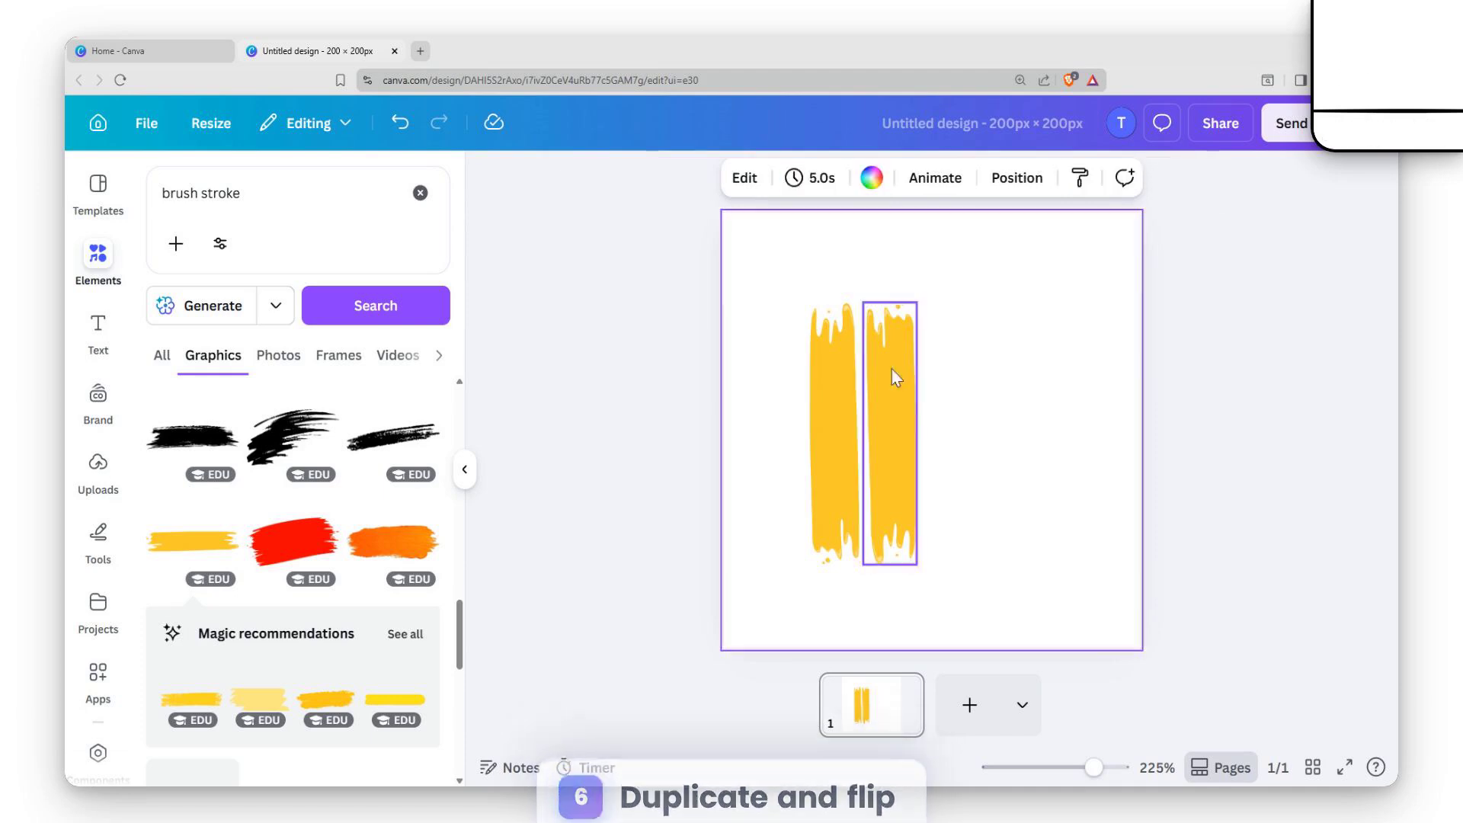
Duplicate the pair of strokes twice to form an evenly spaced row of six, centred on the page.
mouse_move(765, 279)
mouse_down()
mouse_move(895, 455)
mouse_move(942, 566)
mouse_up()
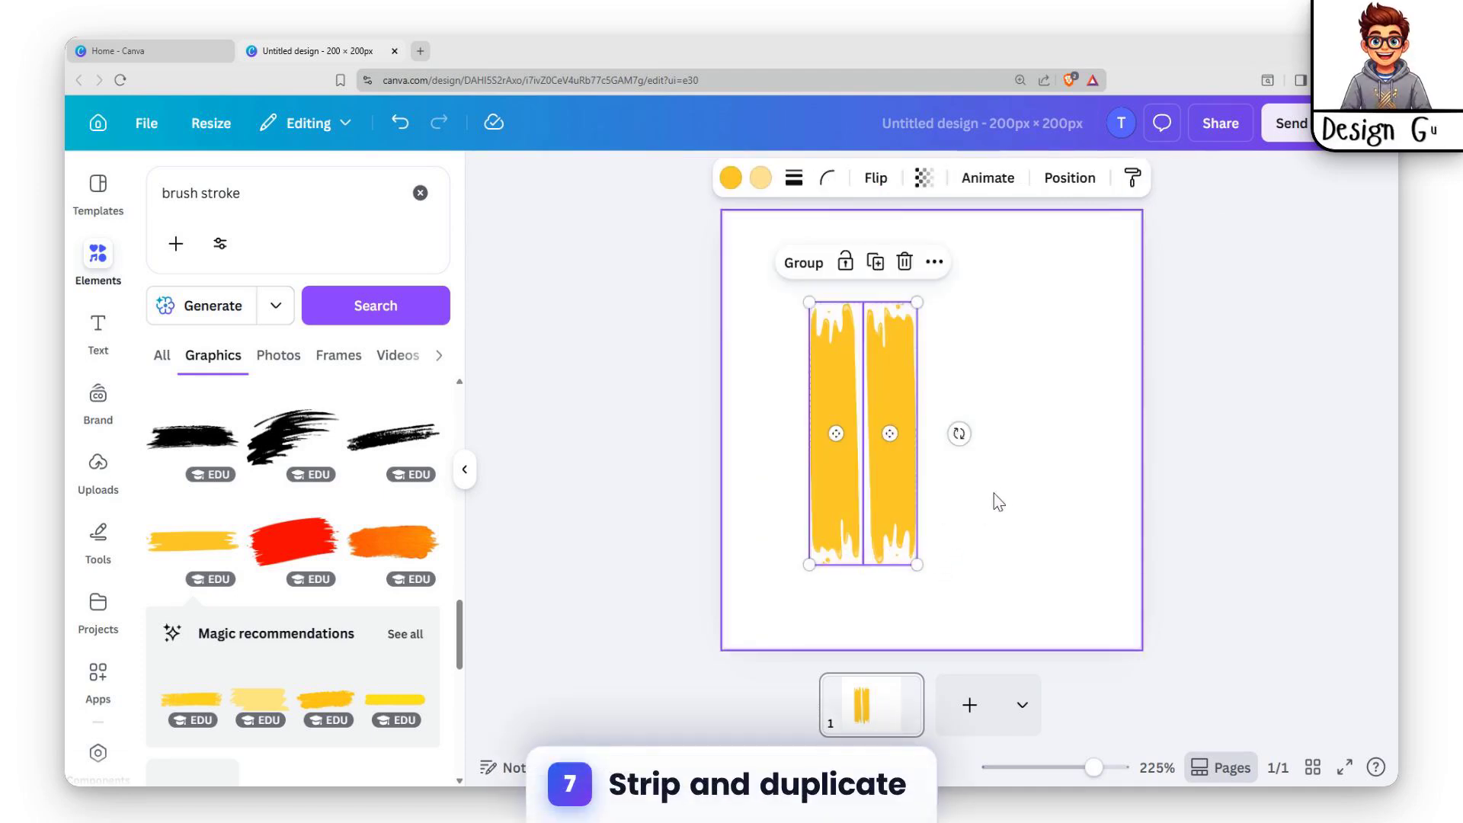
key(ctrl+d)
drag(896, 496, 978, 463)
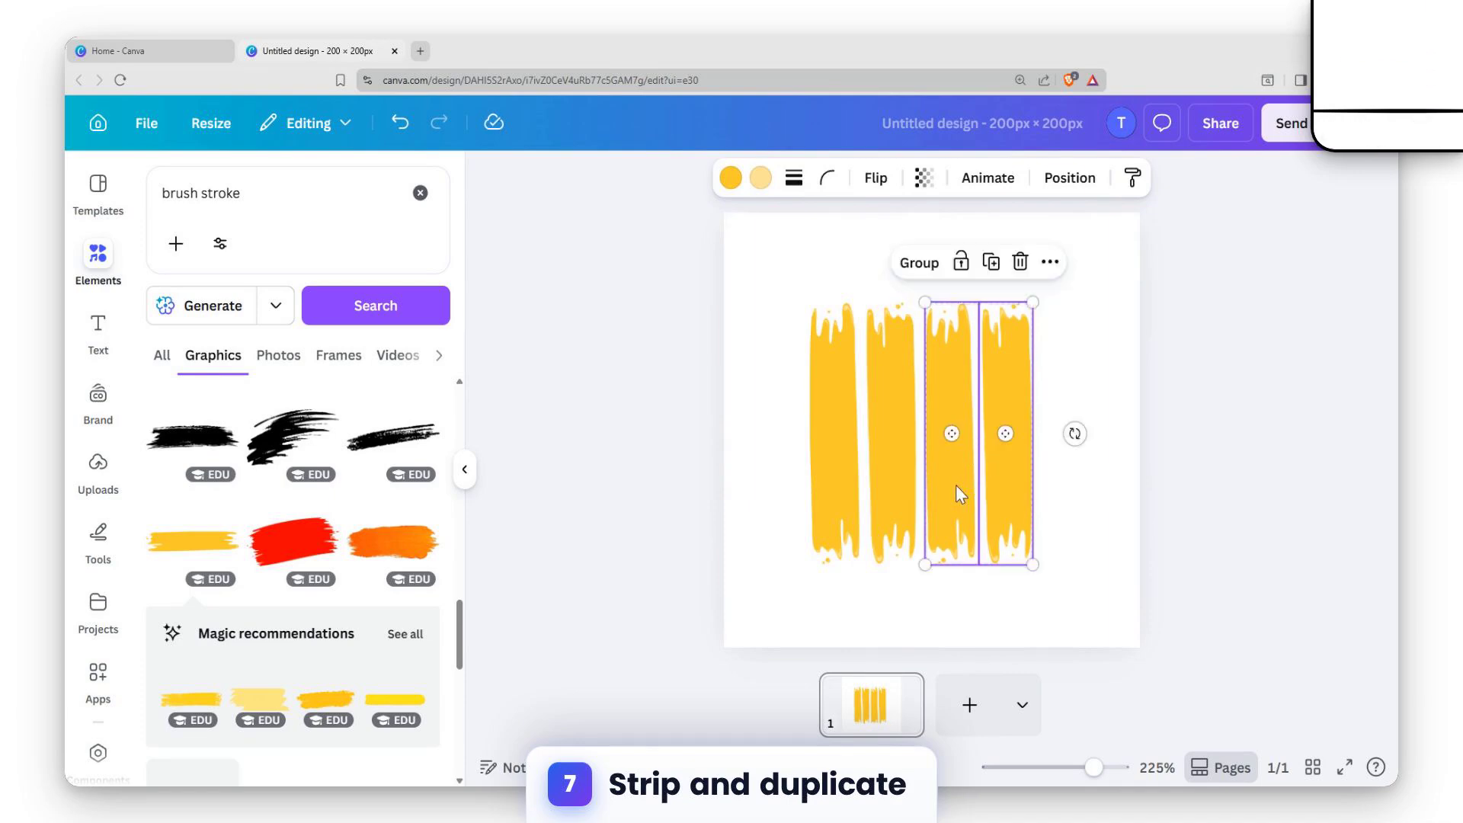
key(ctrl+d)
mouse_move(775, 267)
mouse_down()
mouse_move(995, 456)
mouse_move(1117, 595)
mouse_up()
mouse_move(1072, 497)
mouse_down()
mouse_move(990, 490)
mouse_move(1012, 496)
mouse_up()
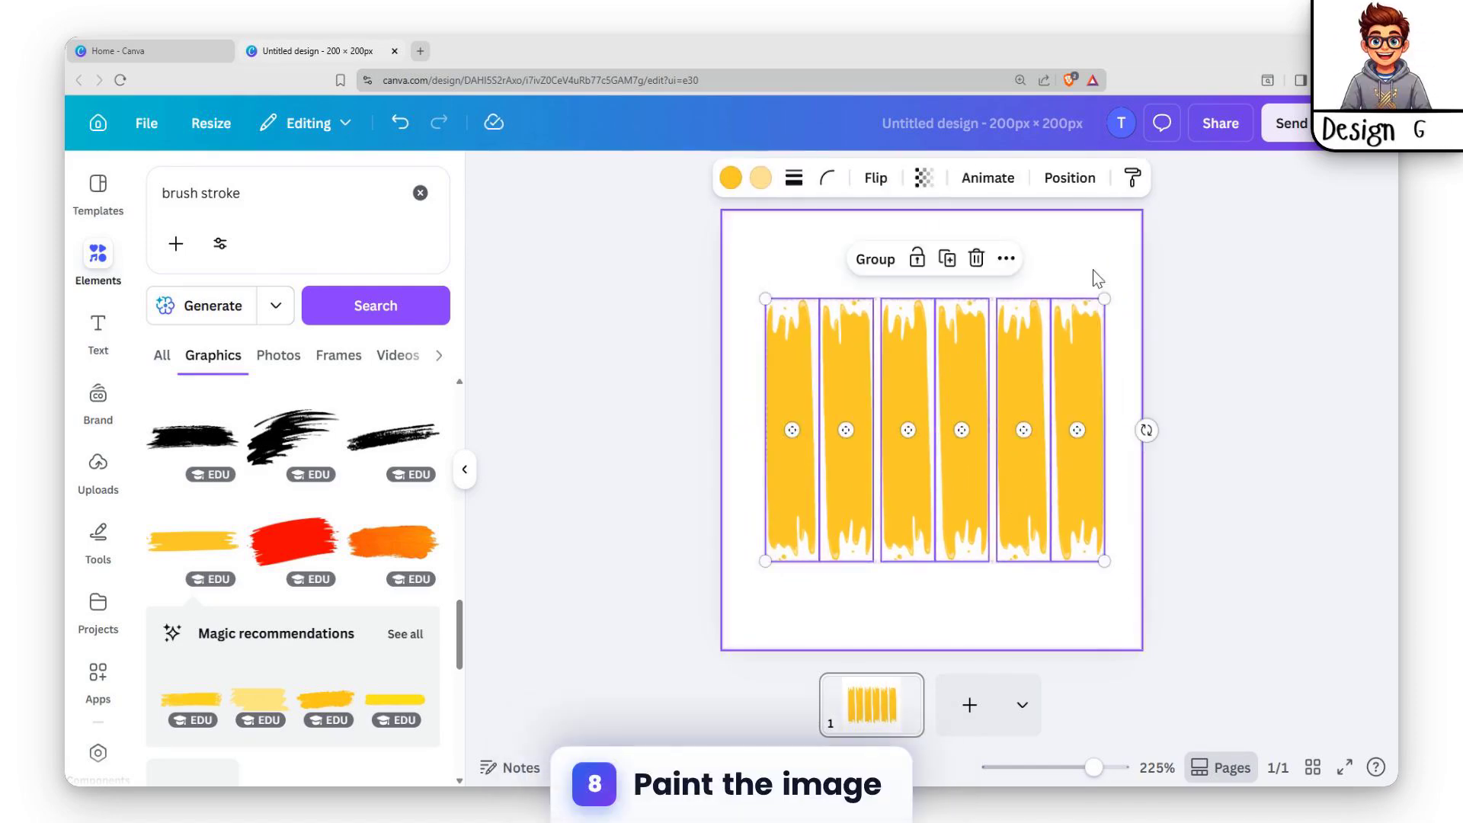
click(1117, 253)
click(1235, 282)
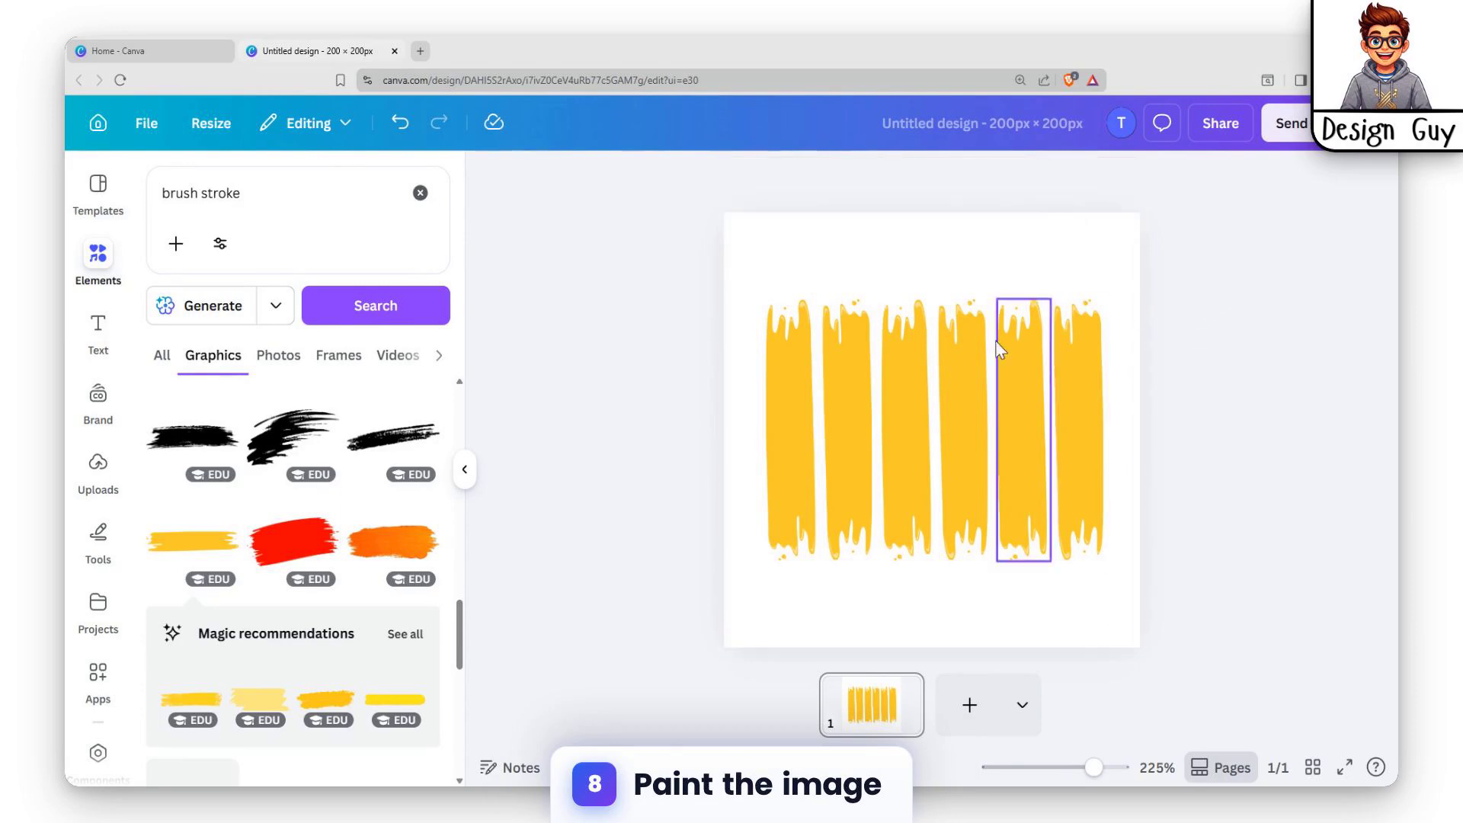
click(788, 348)
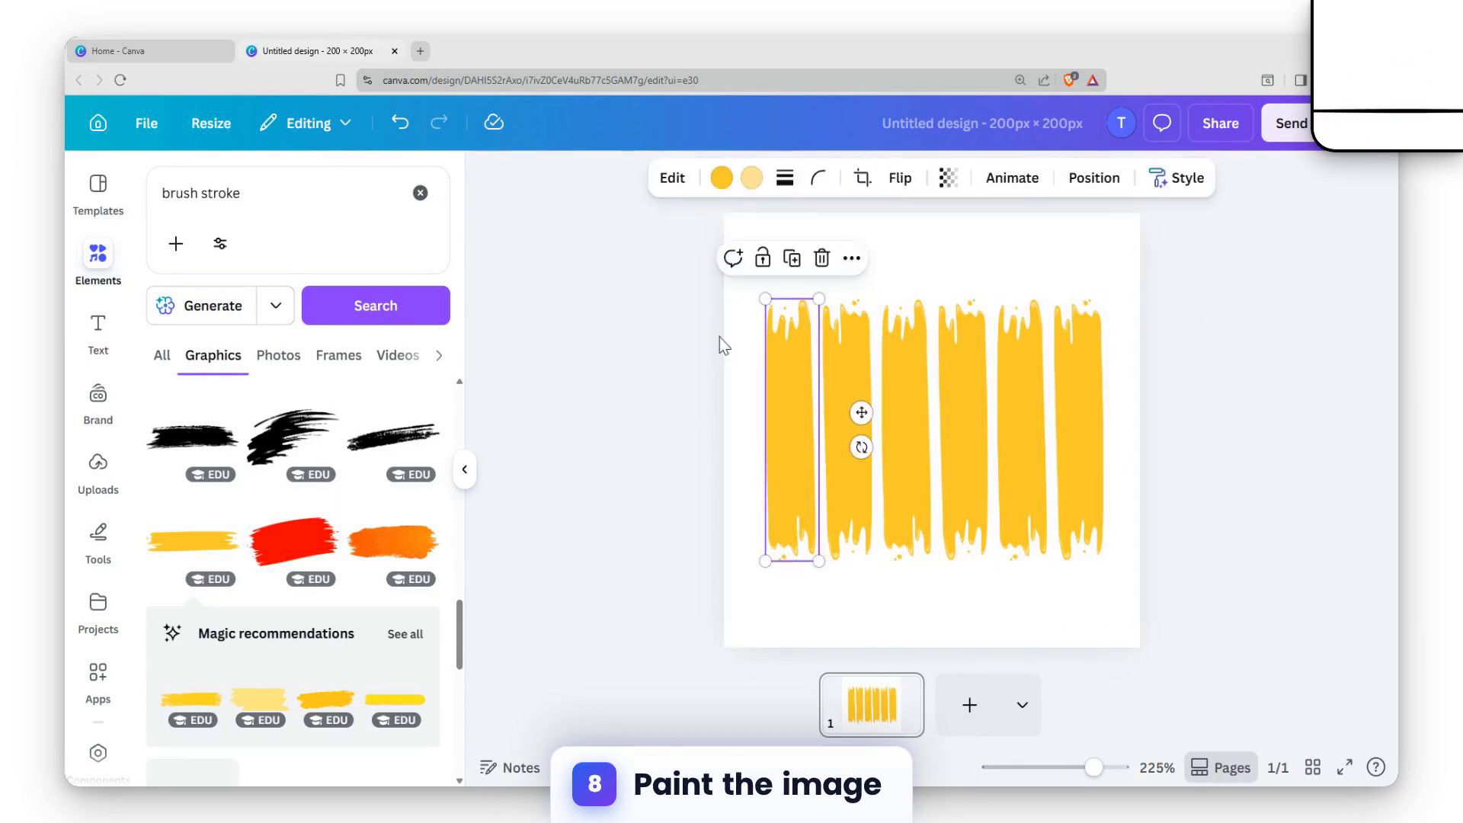
click(1096, 287)
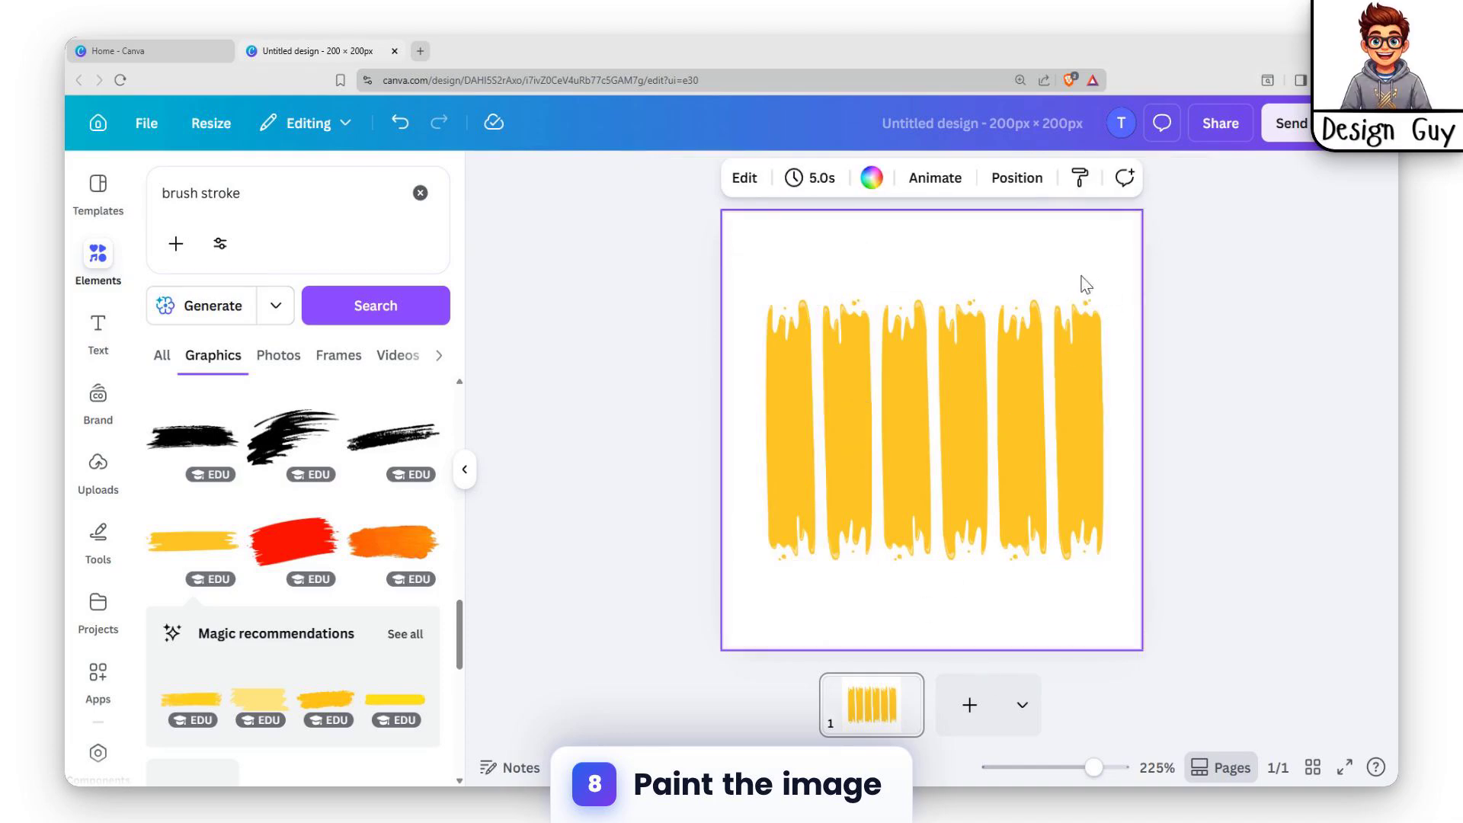
mouse_move(739, 267)
mouse_down()
mouse_move(1095, 575)
mouse_move(1086, 590)
mouse_up()
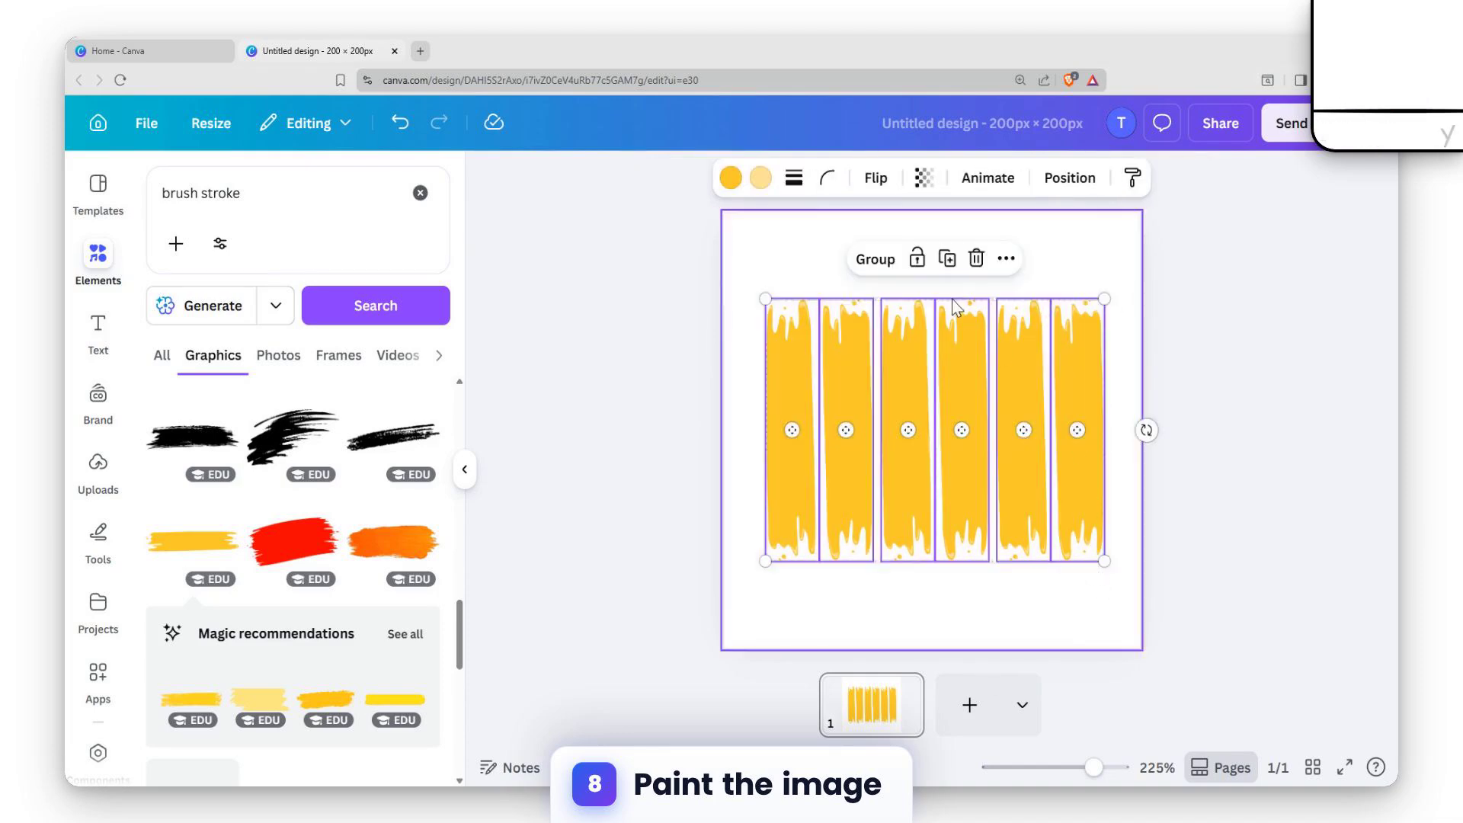
Set the page background colour to black.
click(788, 227)
click(872, 178)
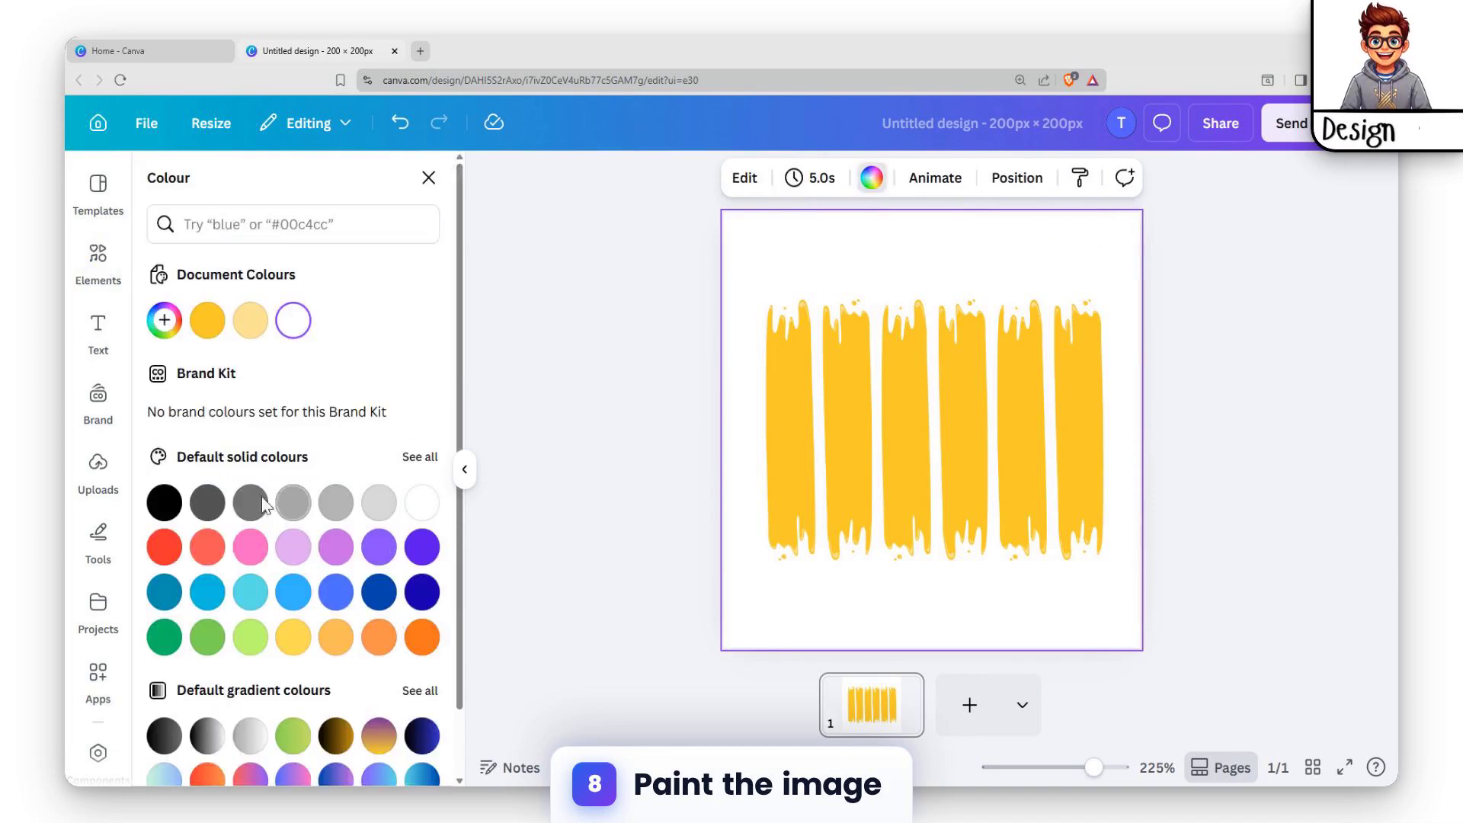
click(165, 503)
Recolour all six brush strokes white, replacing both their yellow and their light-yellow colour.
click(811, 429)
shift+click(1066, 406)
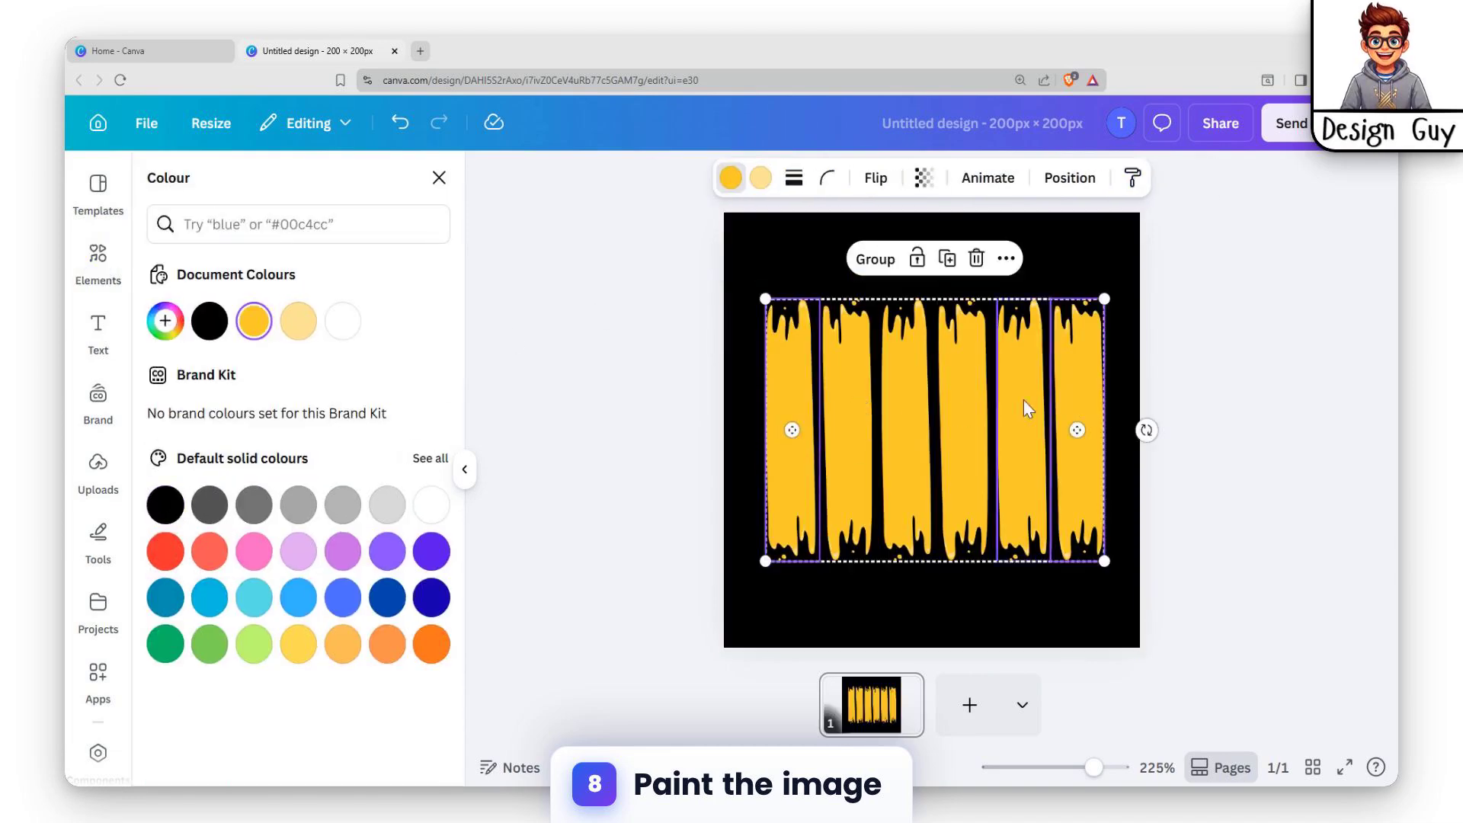
shift+click(848, 390)
shift+click(908, 396)
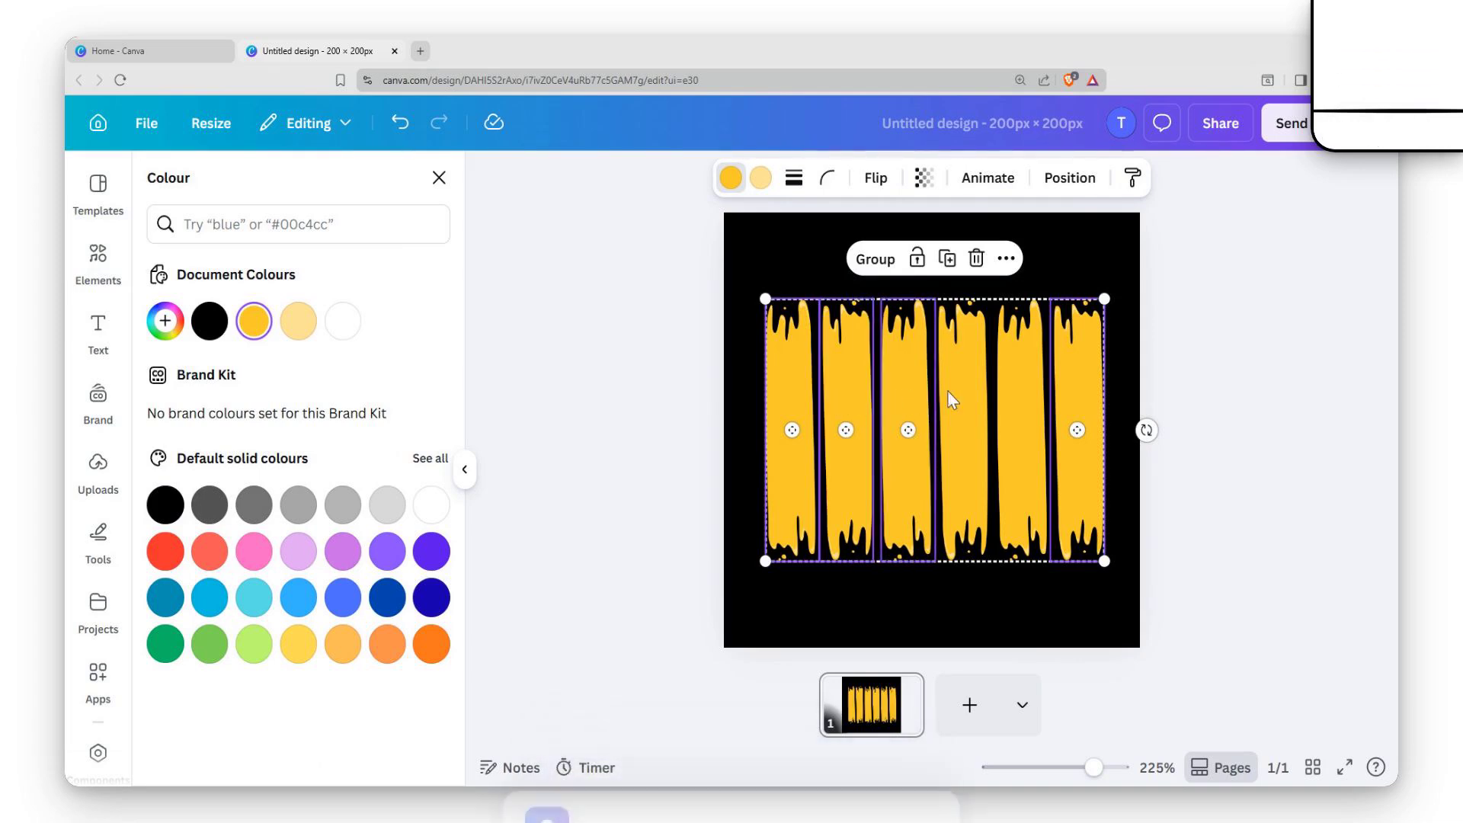
shift+click(962, 393)
shift+click(1016, 392)
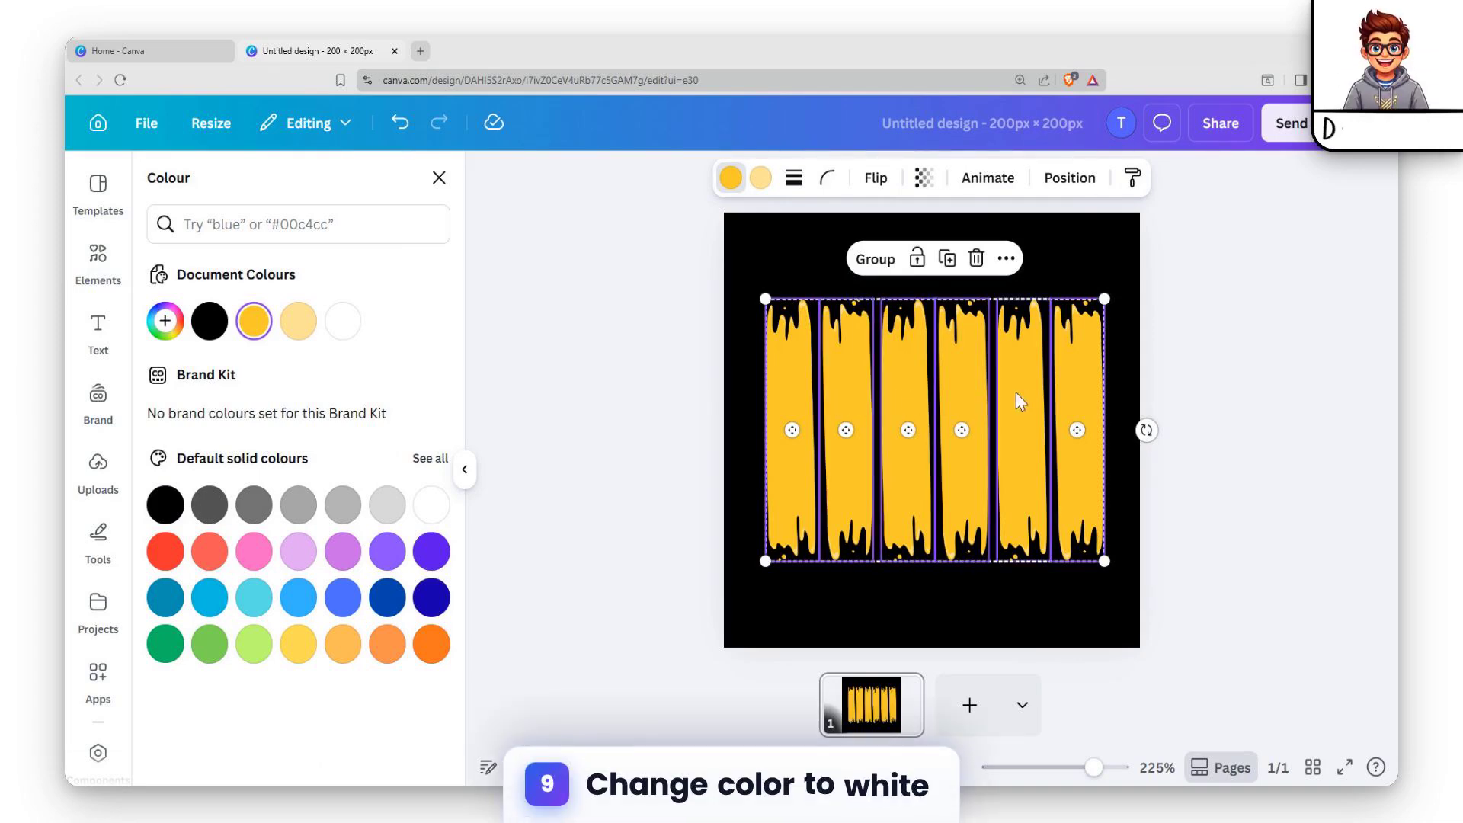
click(733, 180)
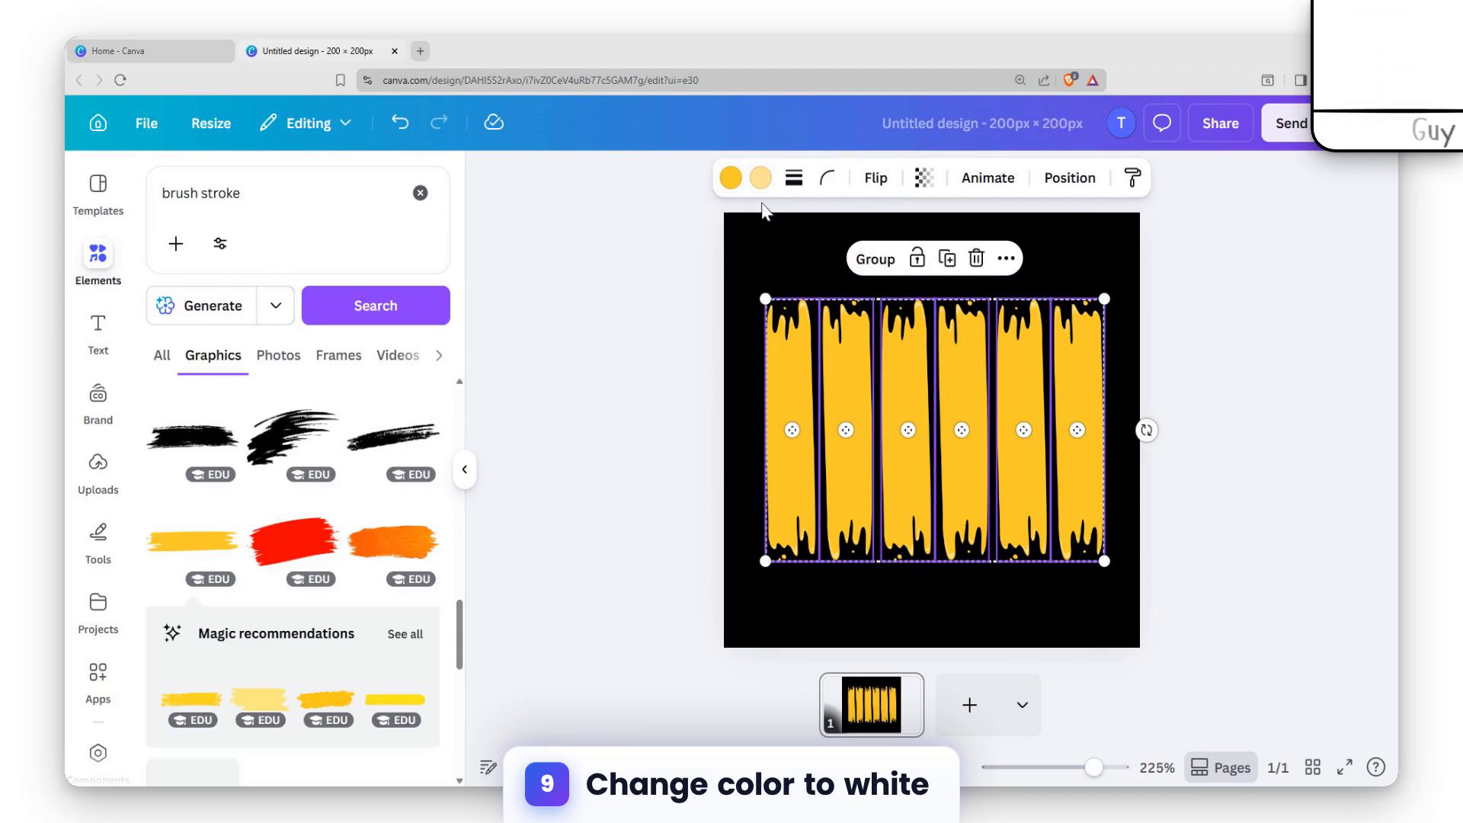
click(767, 179)
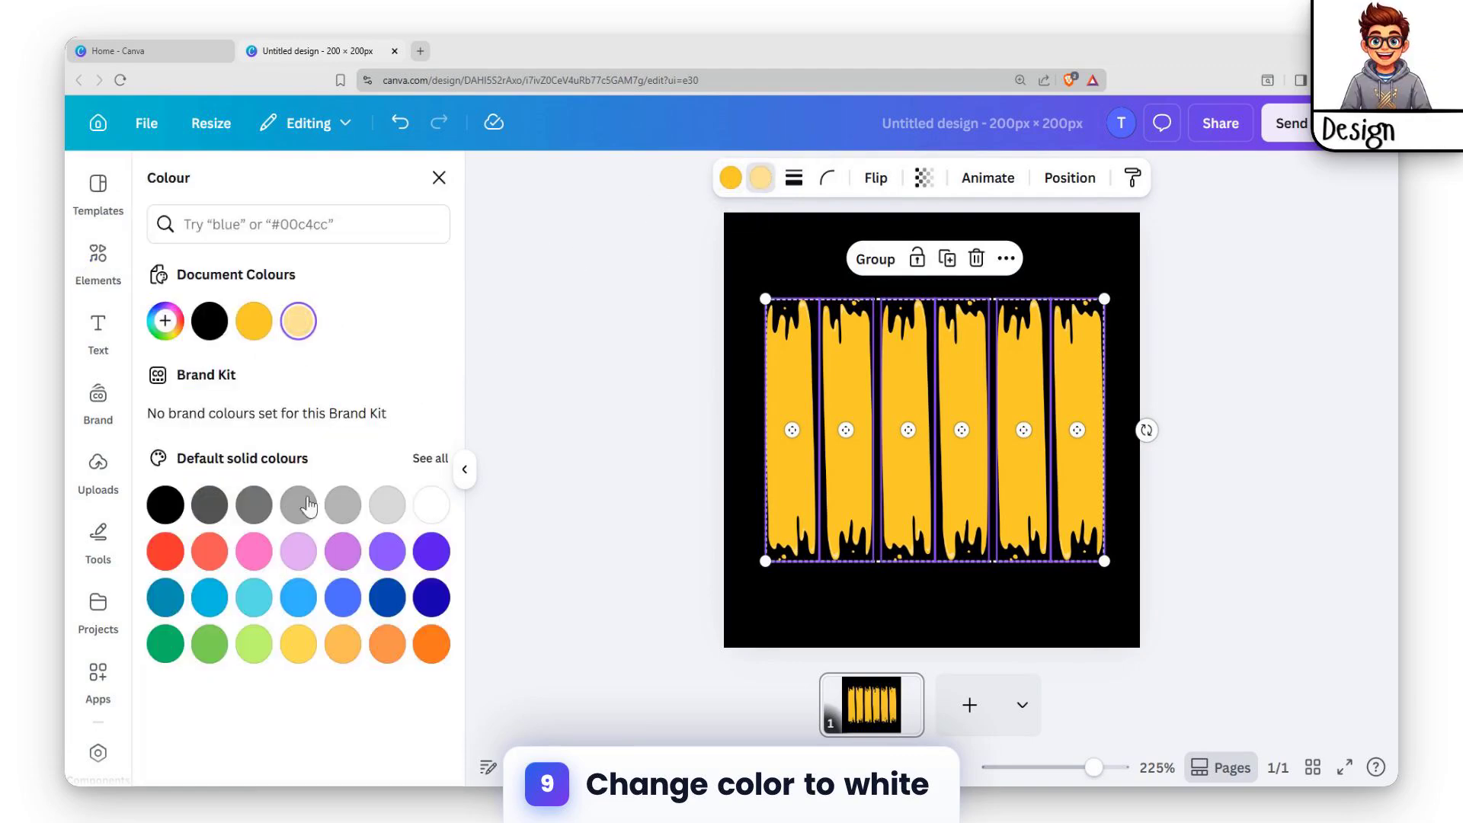
click(431, 506)
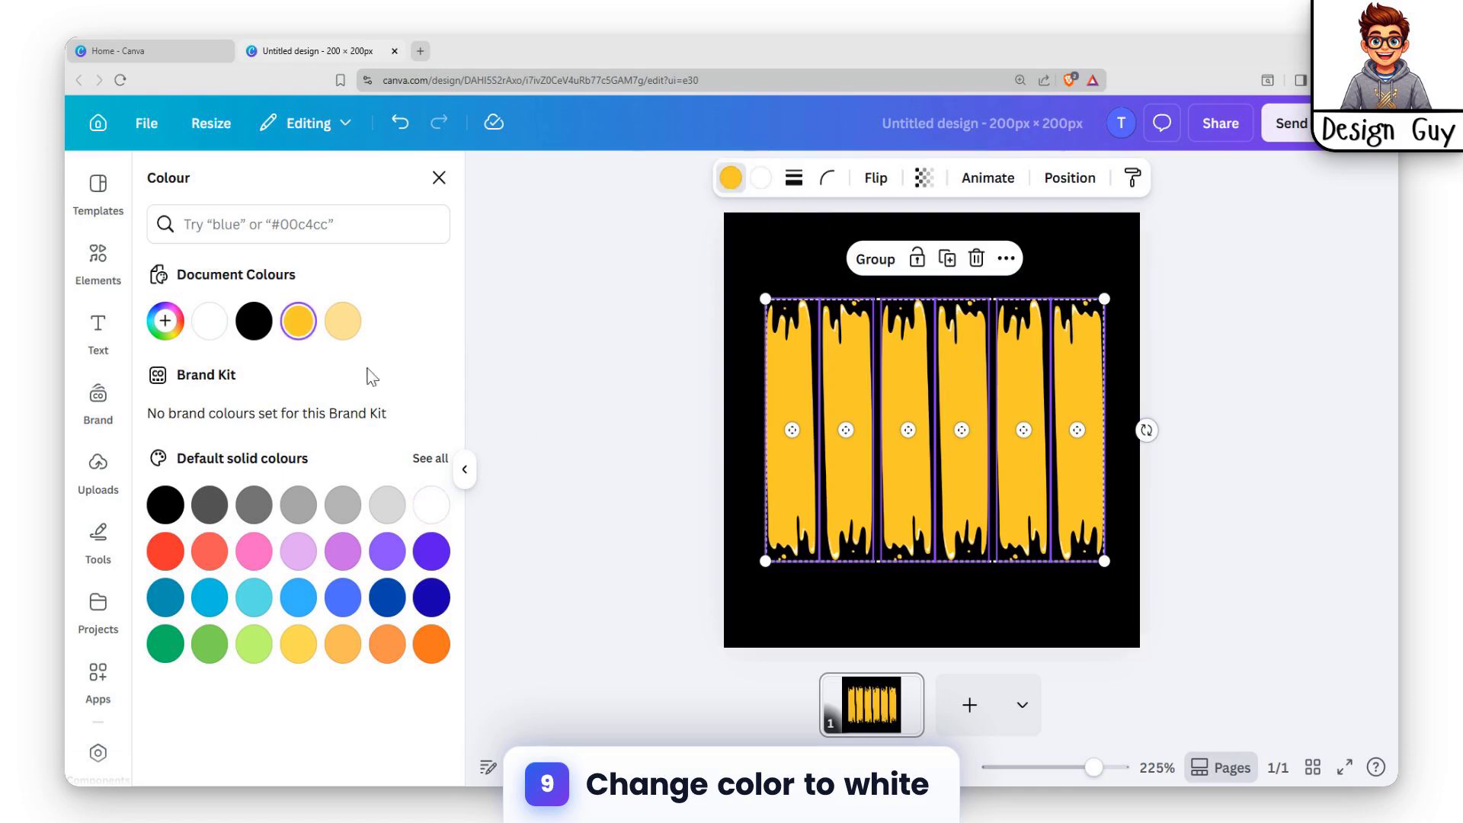
click(432, 506)
key(Escape)
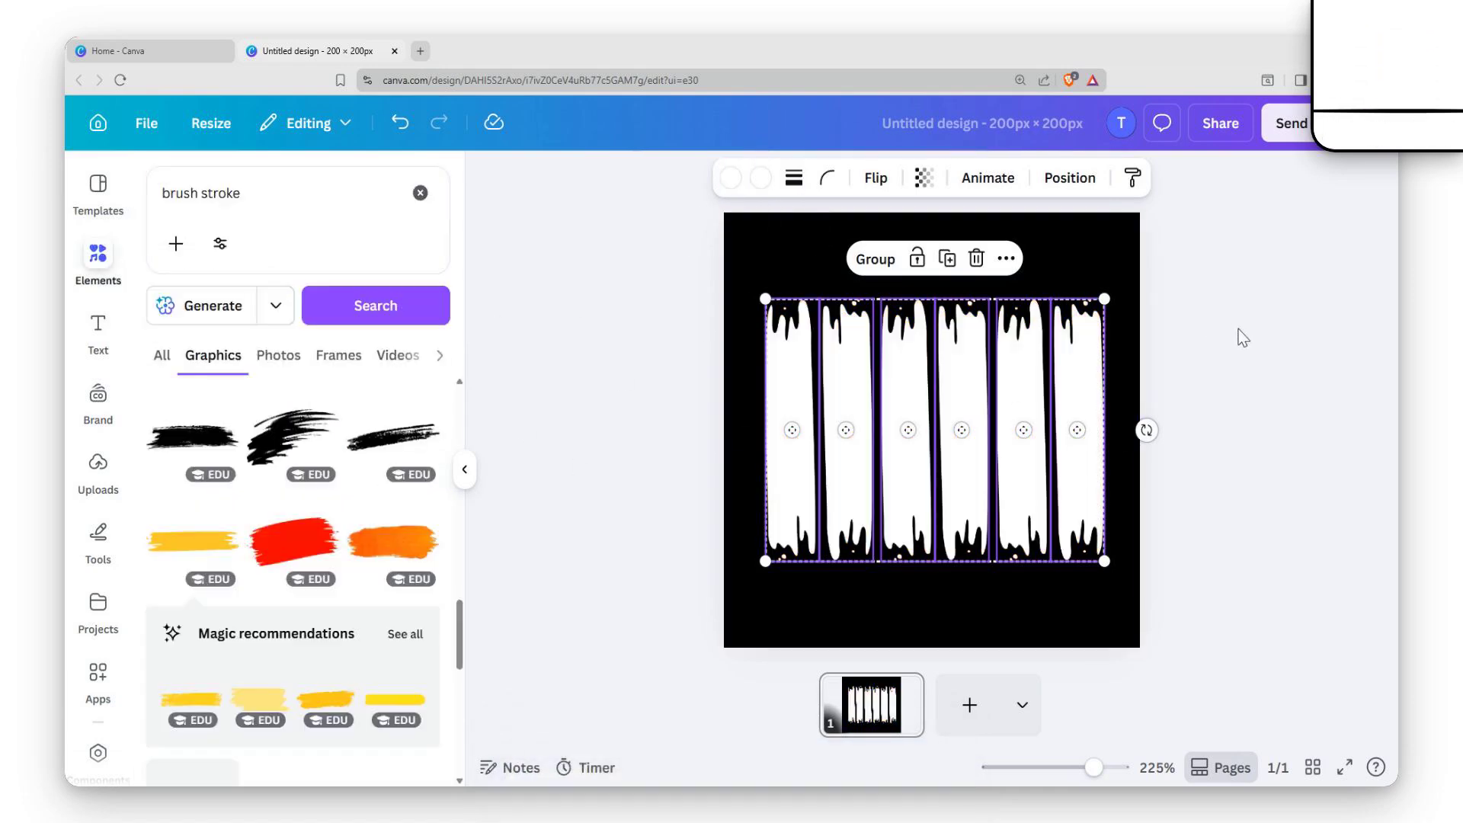
click(1149, 223)
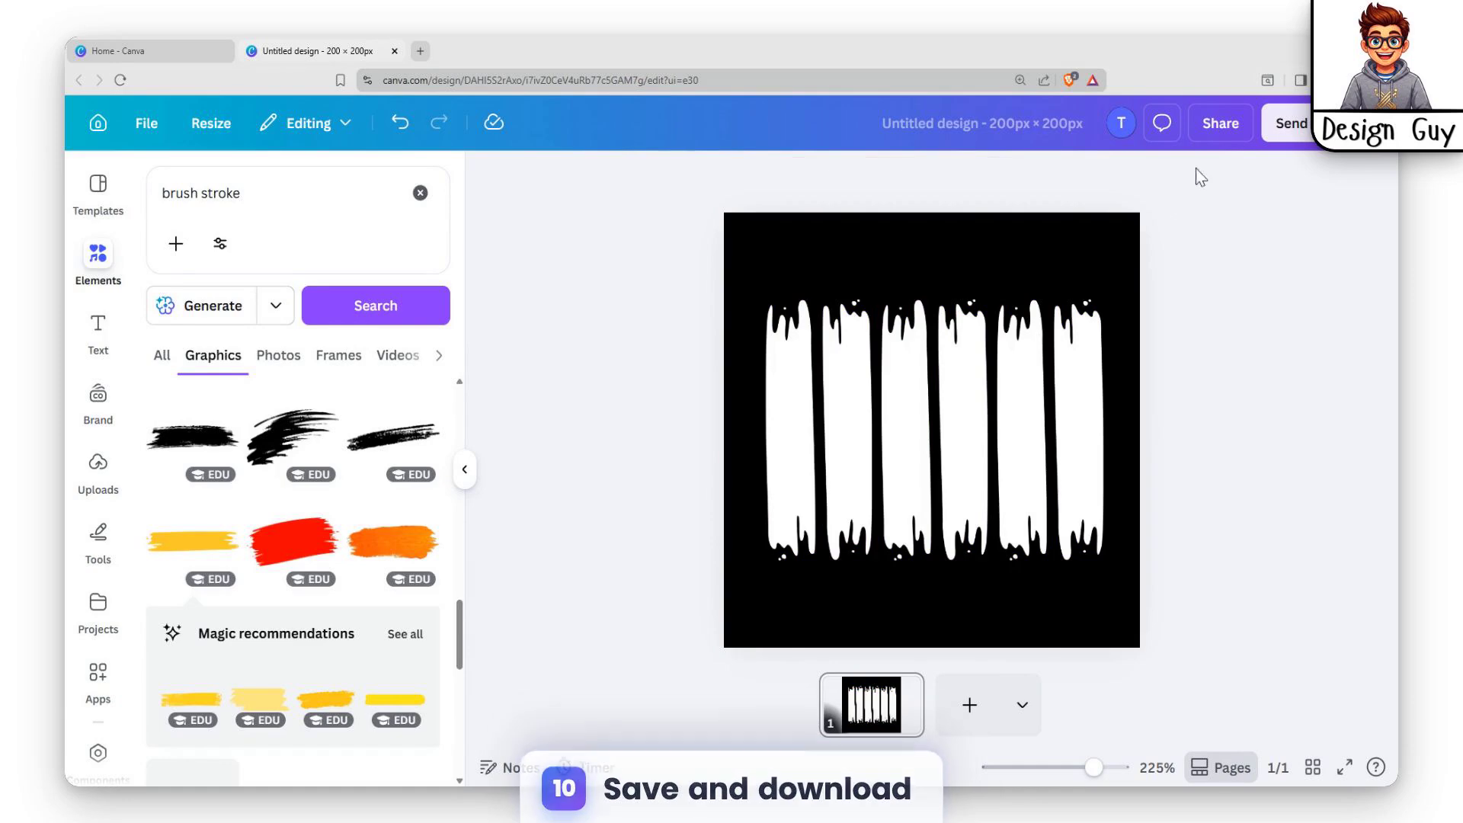
Download the design as a PNG at size 3.125 (625 × 625 px).
click(1228, 126)
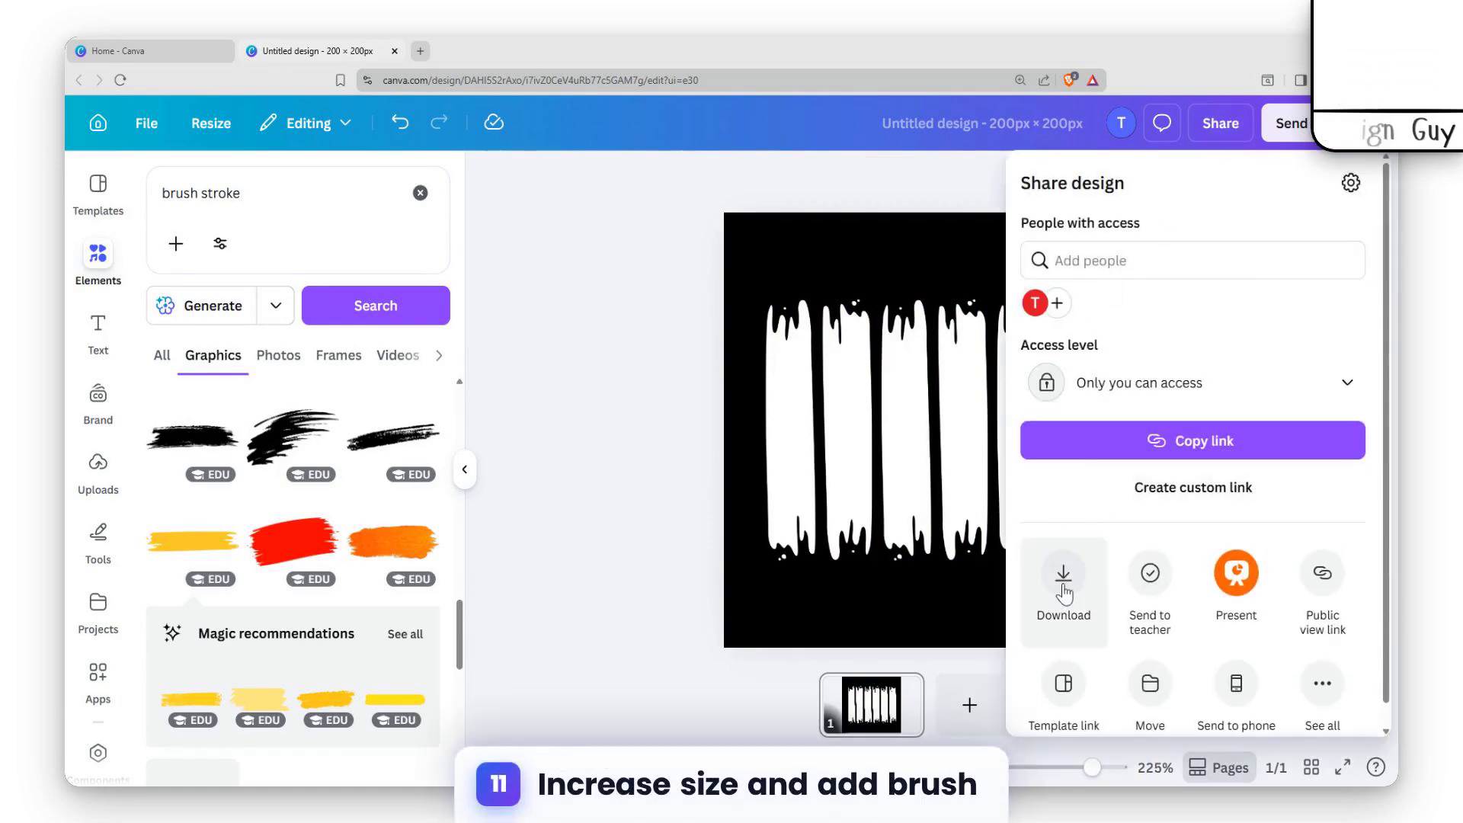
click(1063, 589)
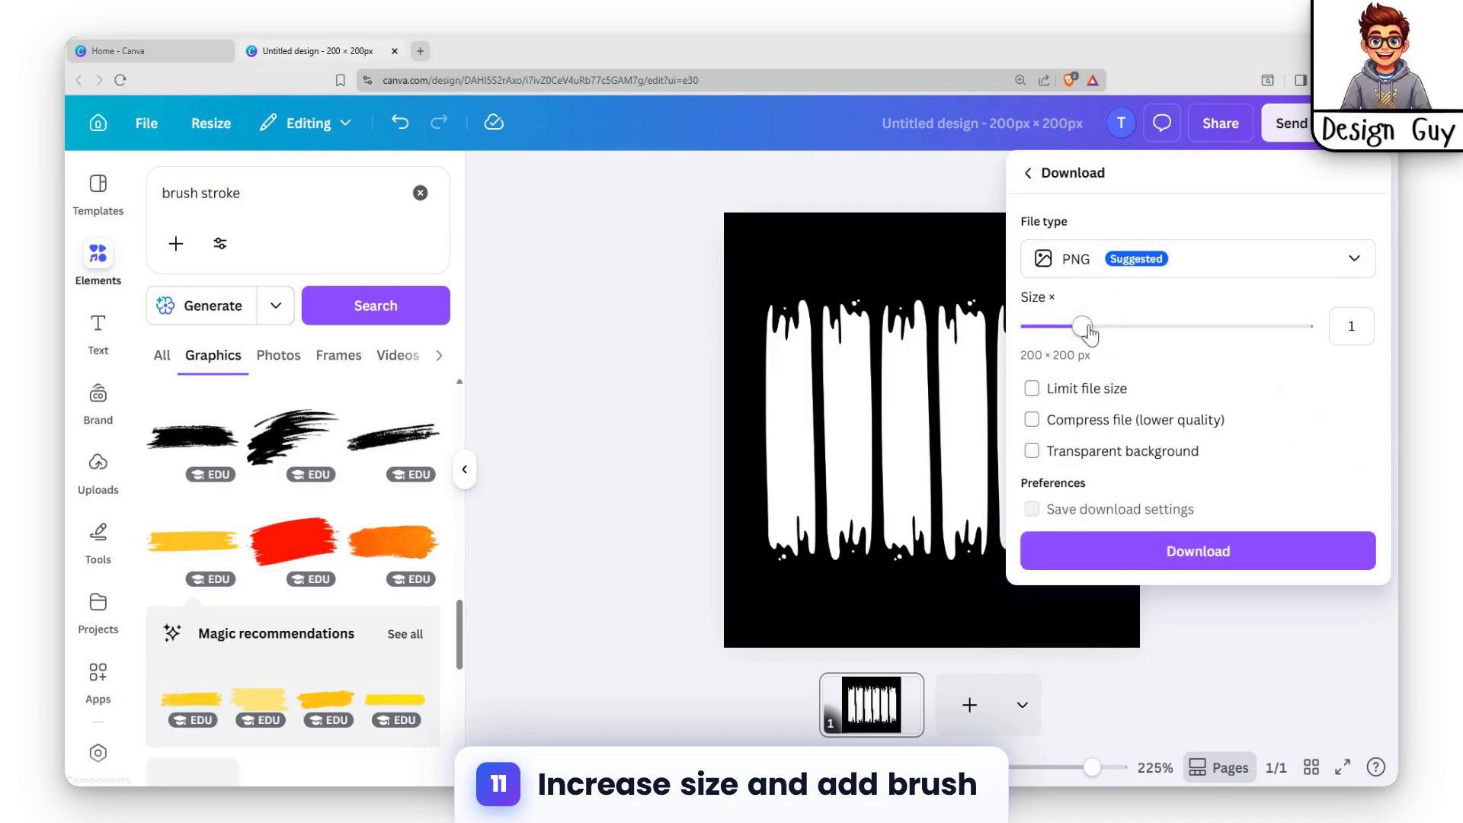
drag(1244, 331, 1306, 329)
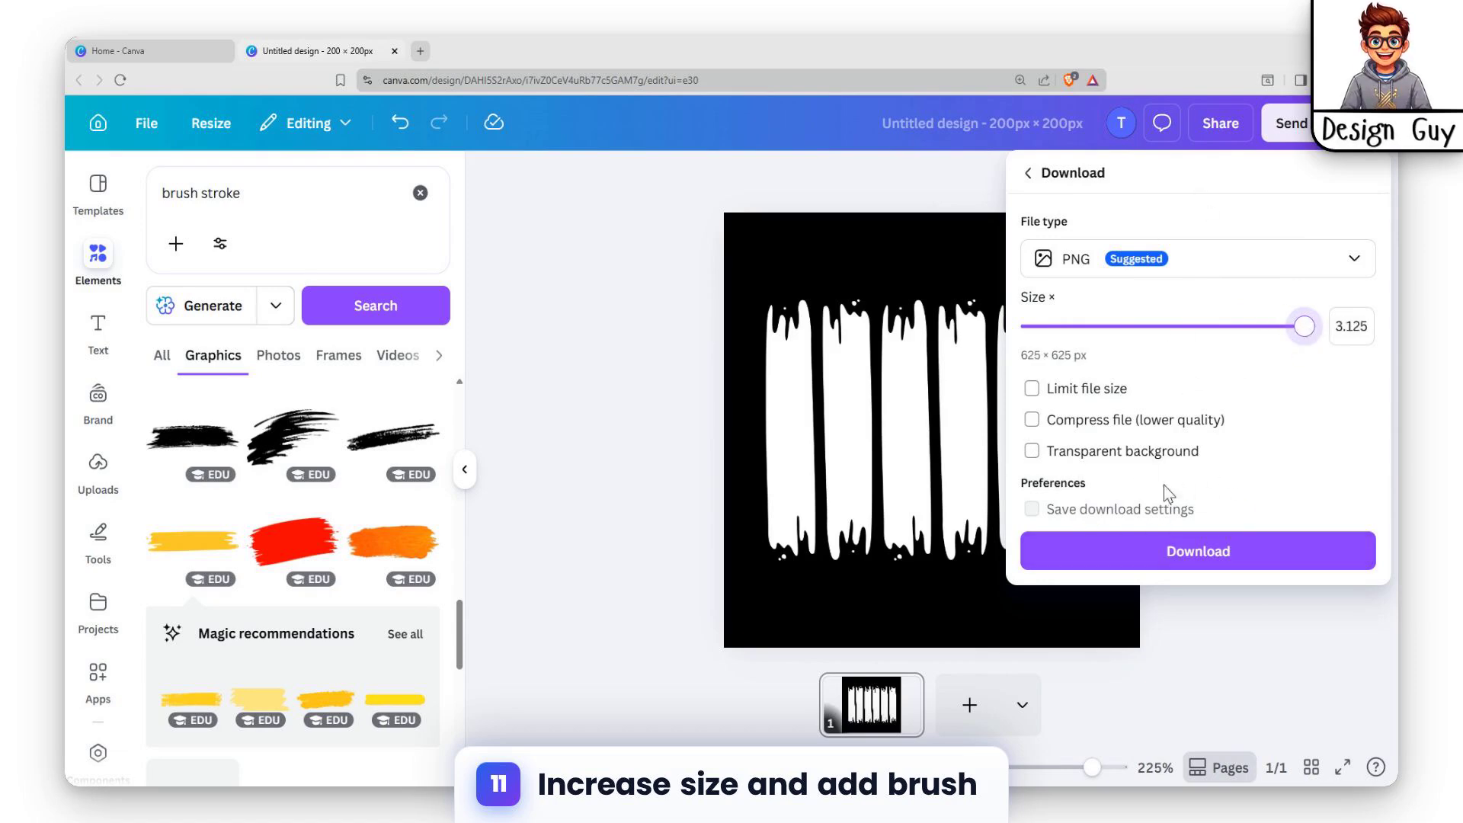
click(1193, 554)
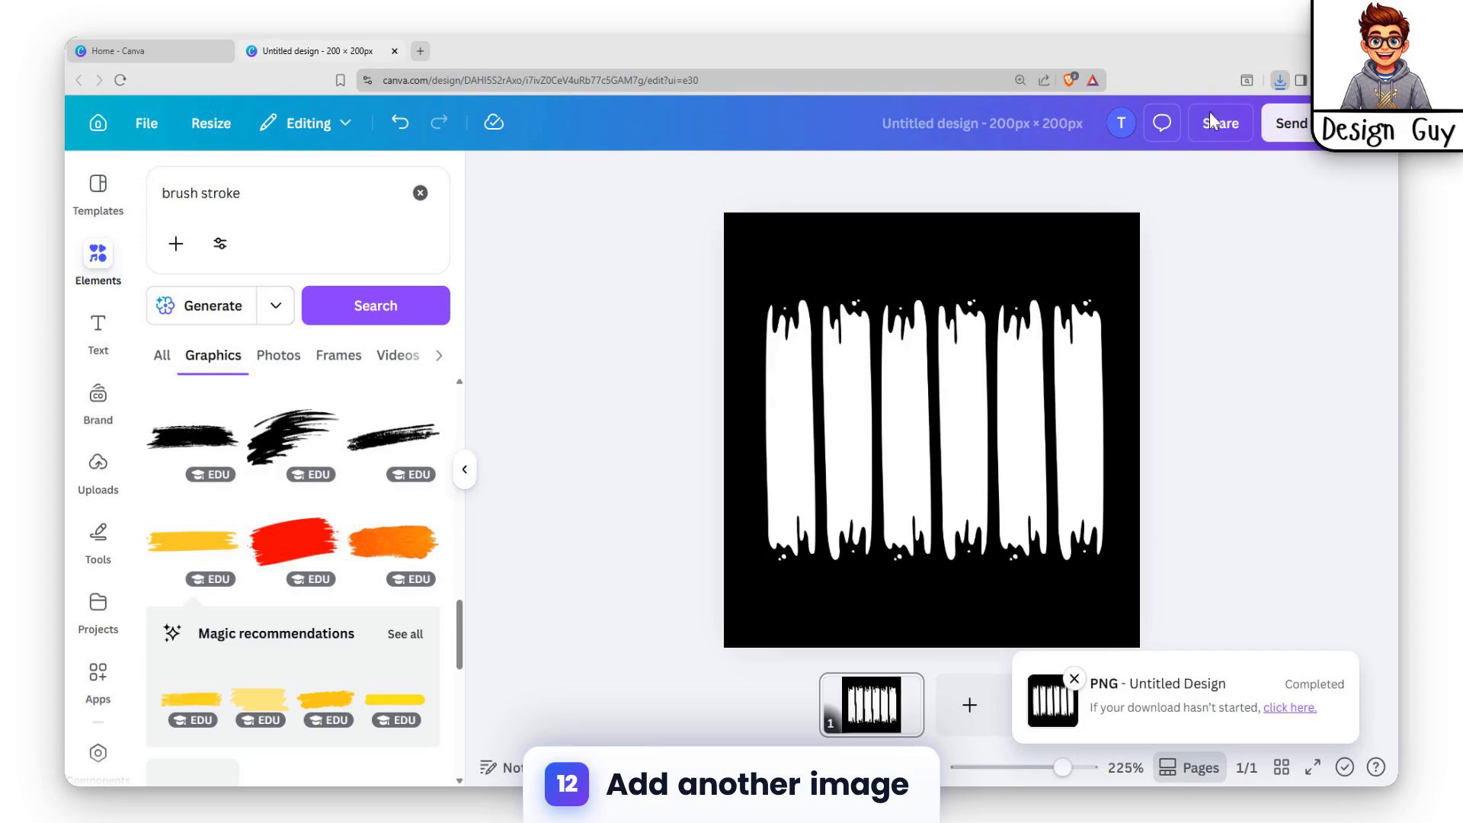
Add a second page and search the elements library for "place".
click(967, 708)
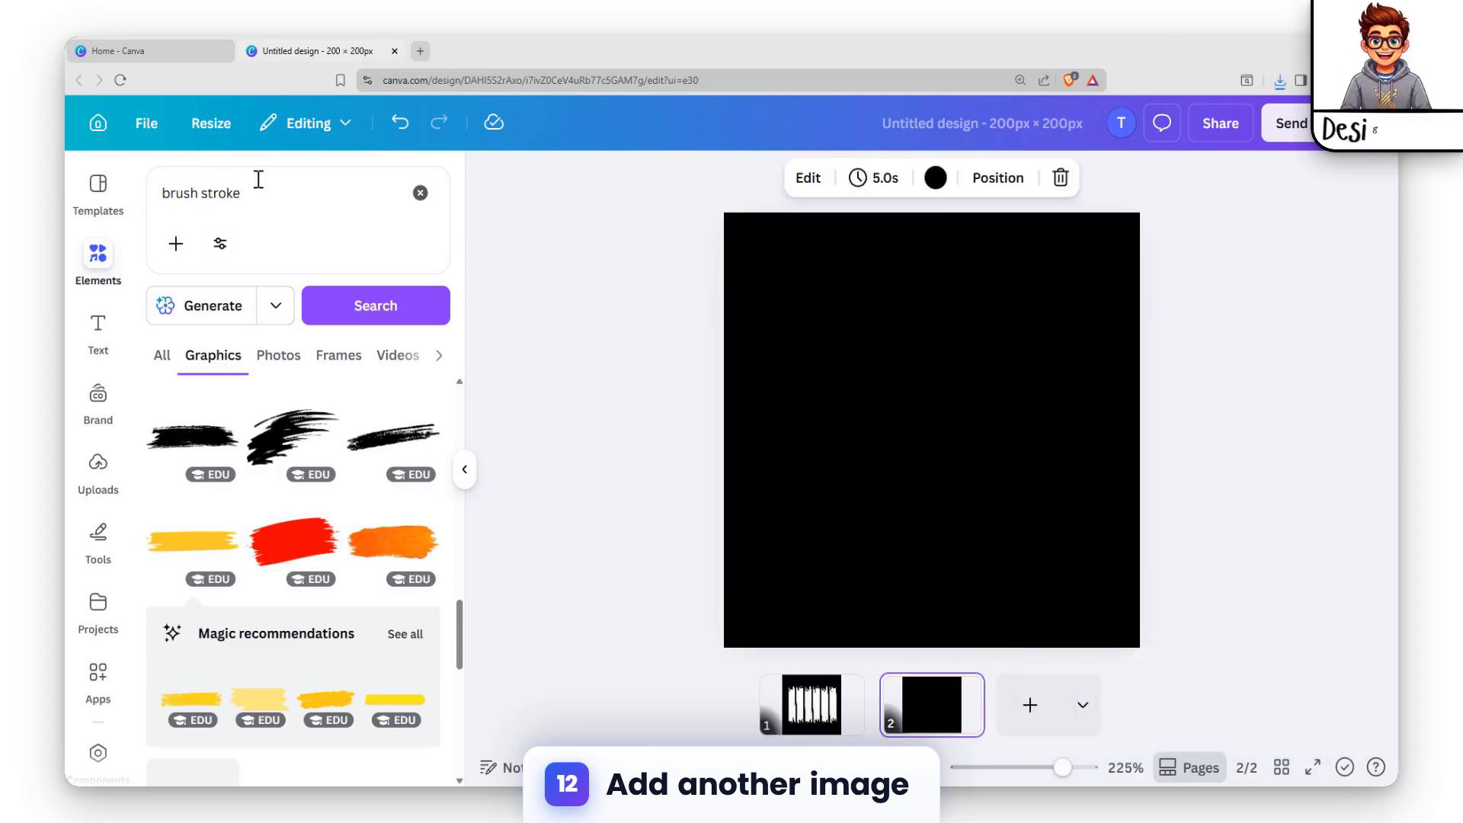
click(265, 220)
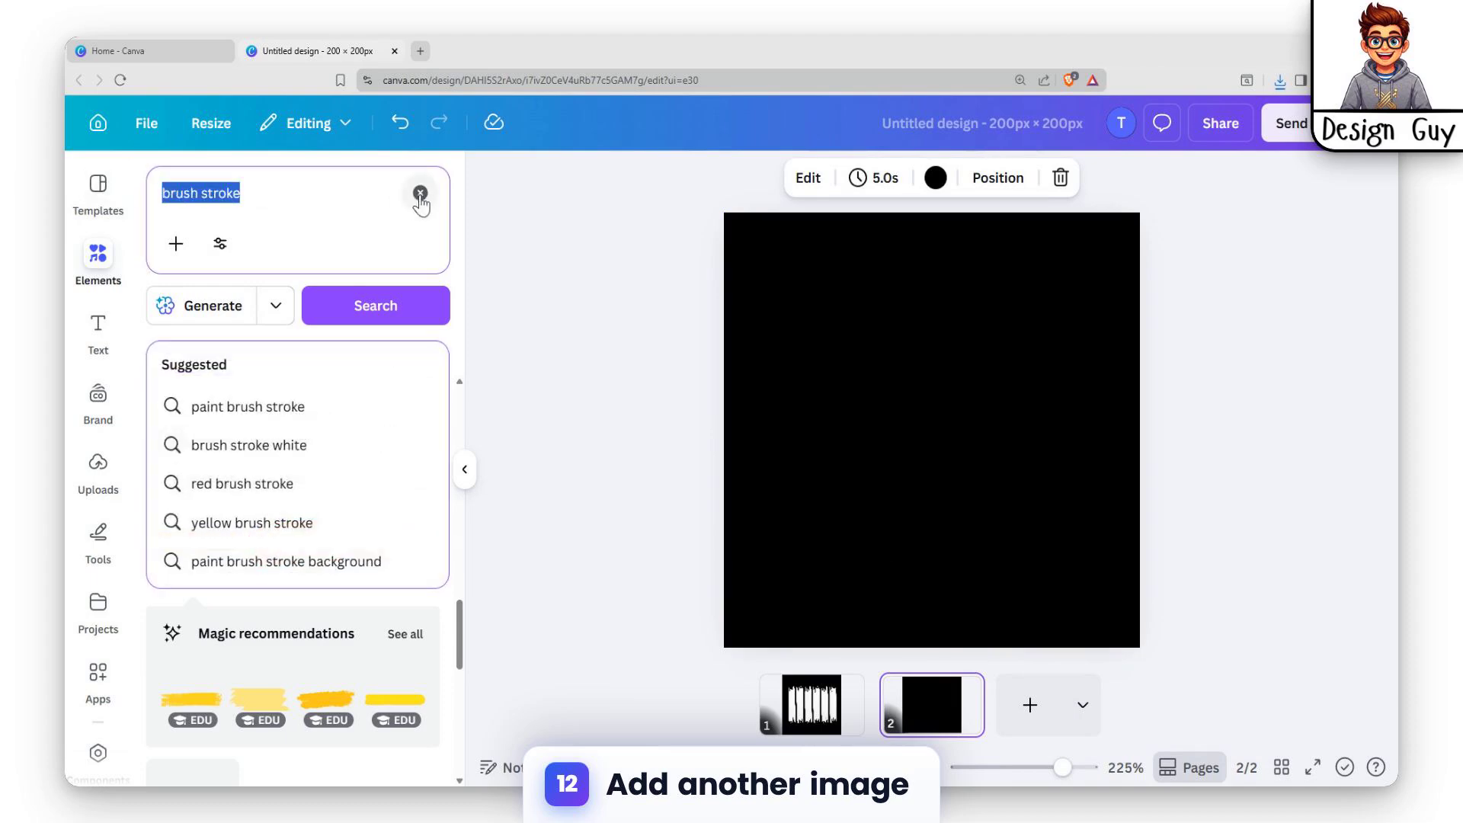
click(420, 194)
click(94, 259)
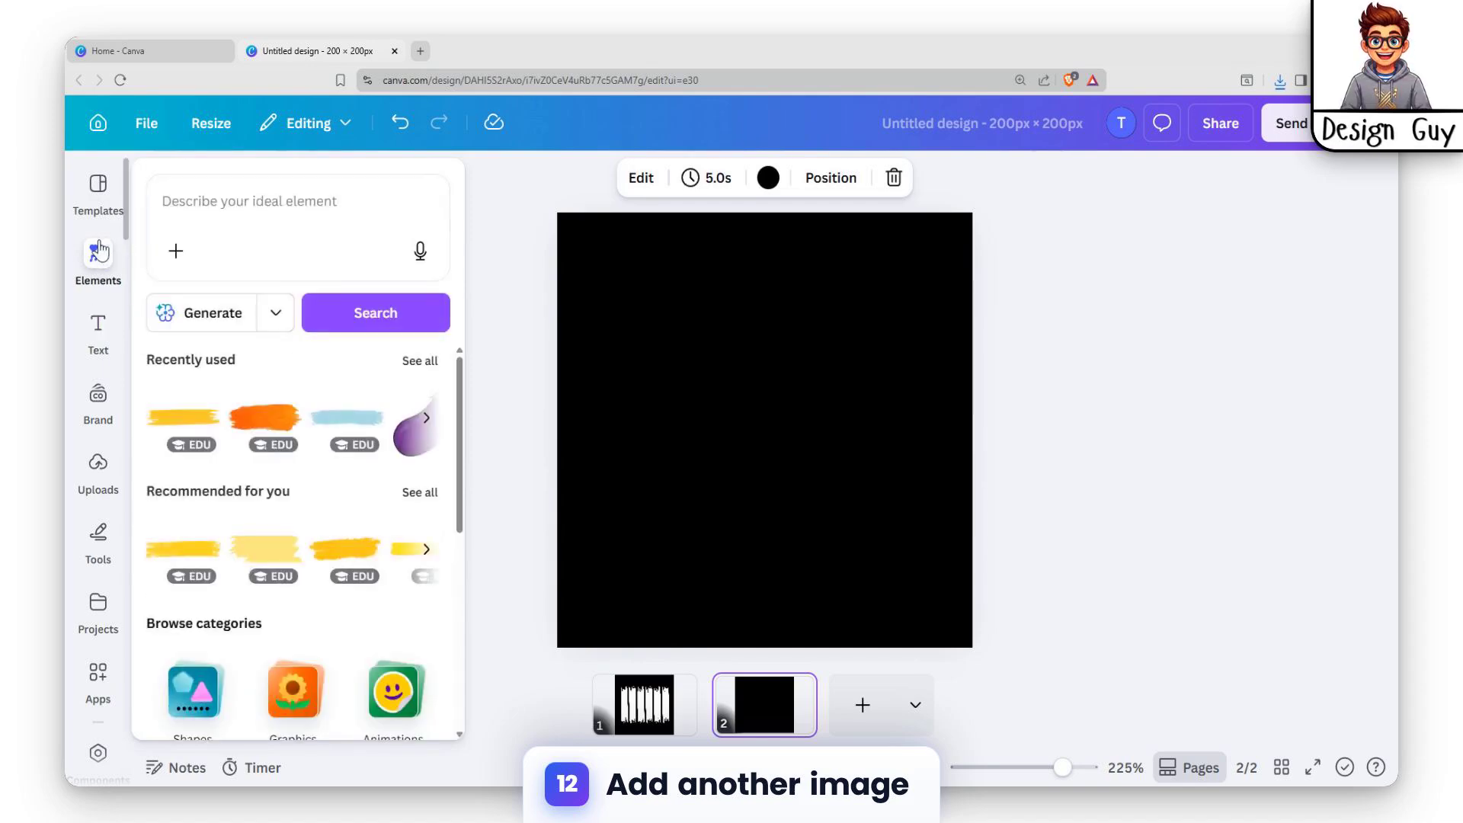
click(204, 199)
text(place)
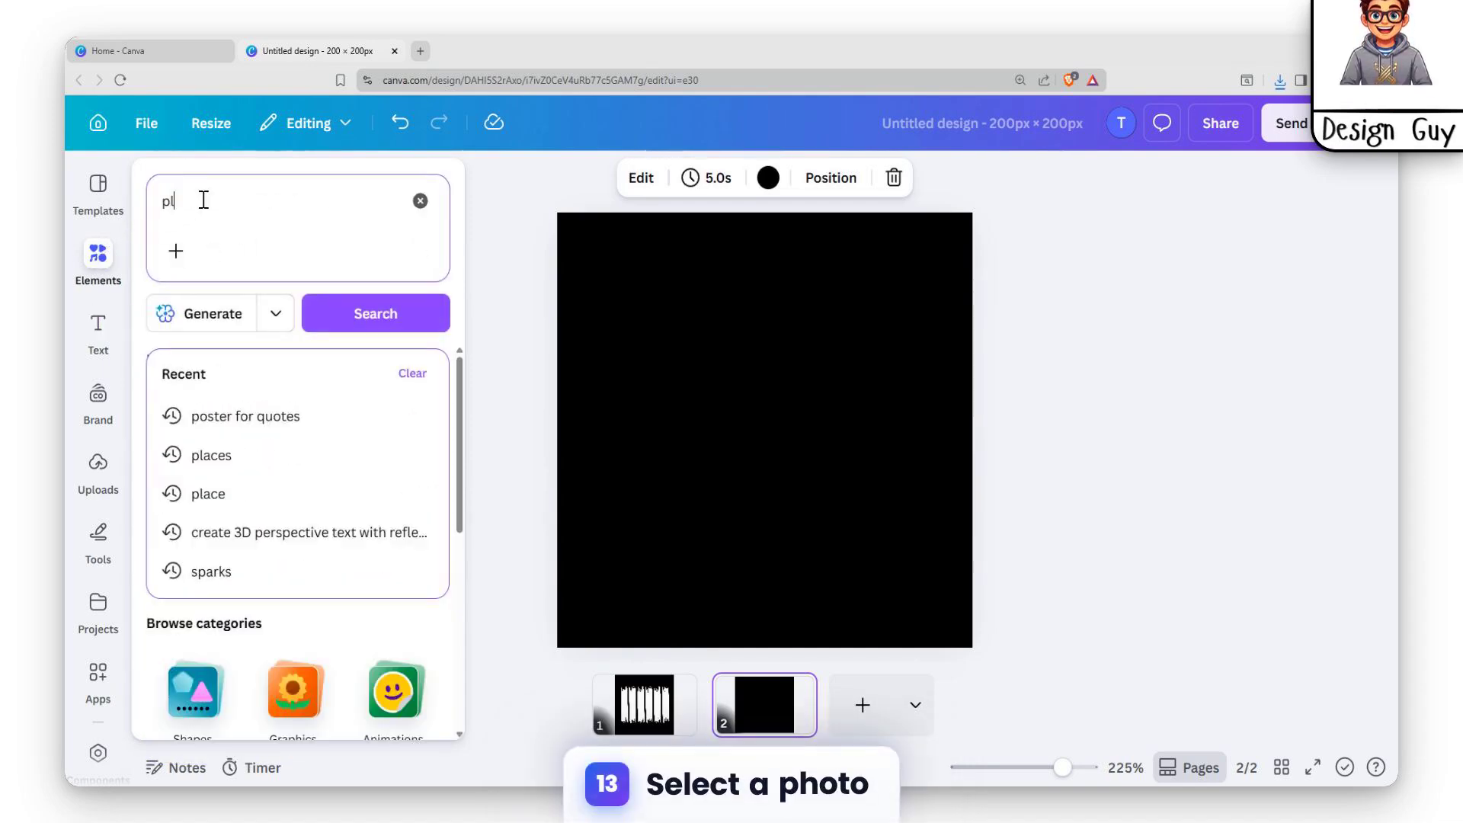
key(Return)
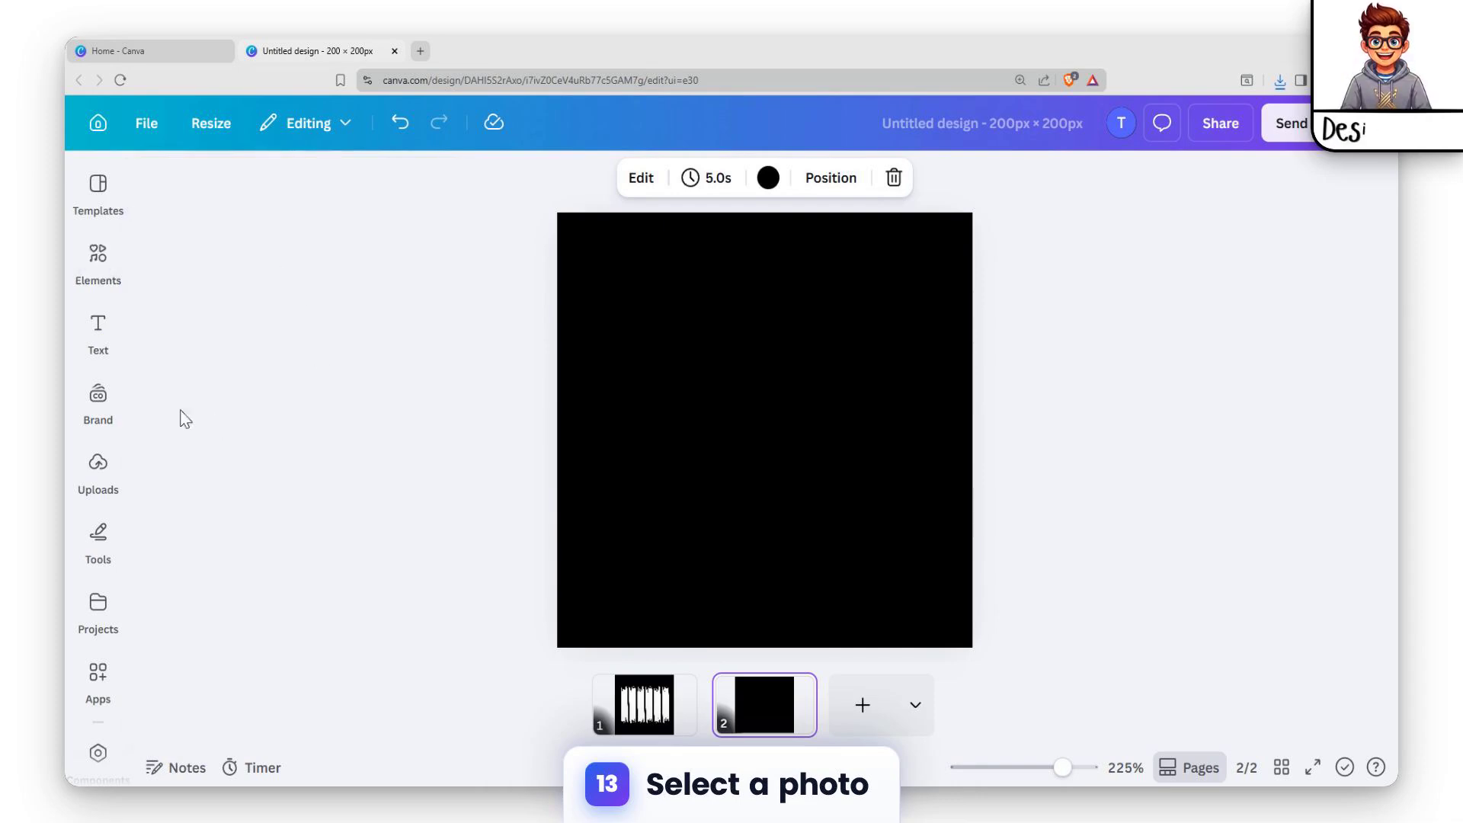
Add the photo of the ornate gilded building facade from the photo results to page 2, enlarging it slightly and centring it.
click(95, 263)
scroll(286, 476, down, 2)
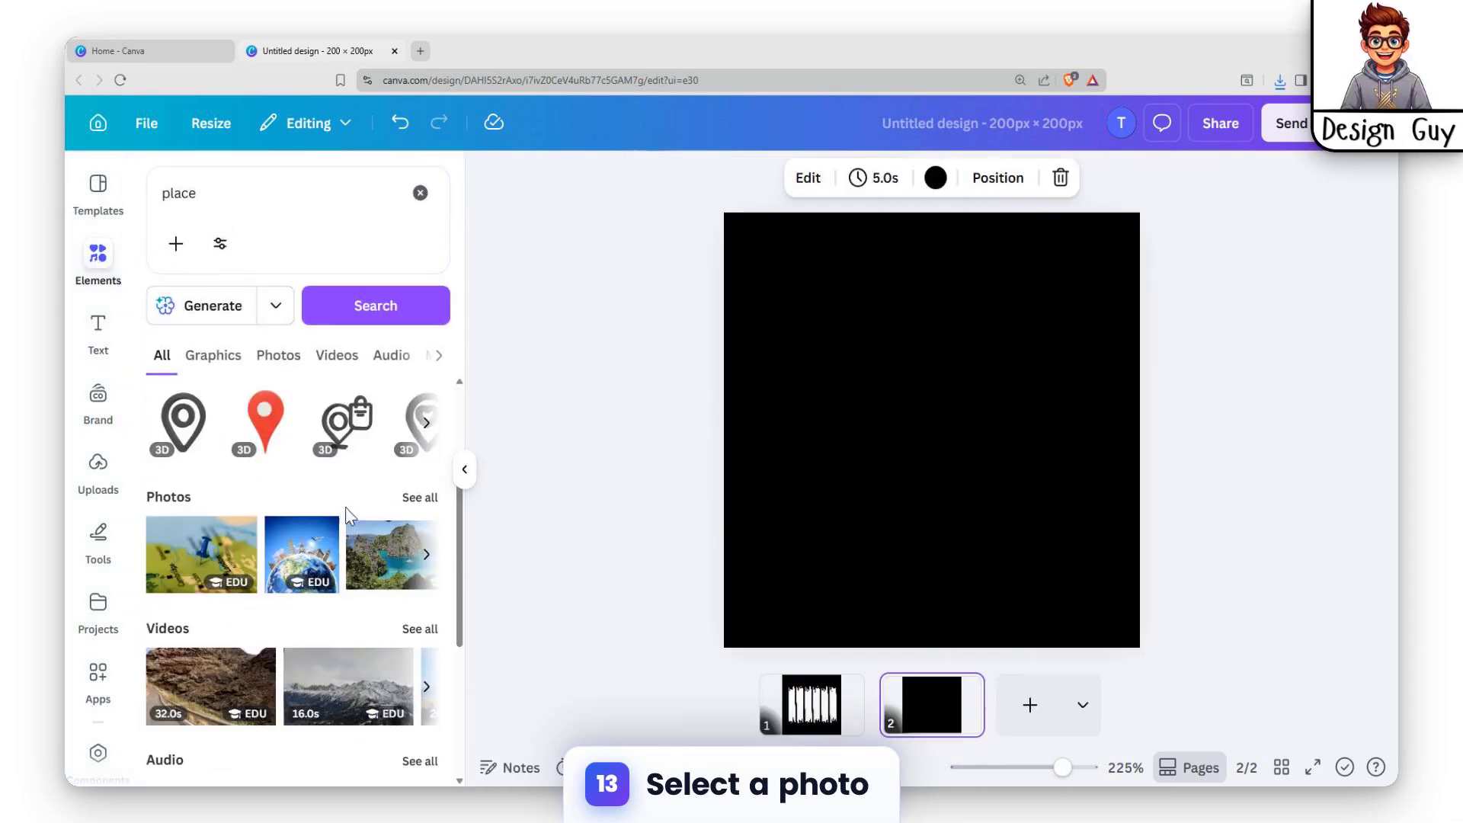
click(407, 499)
scroll(317, 643, down, 6)
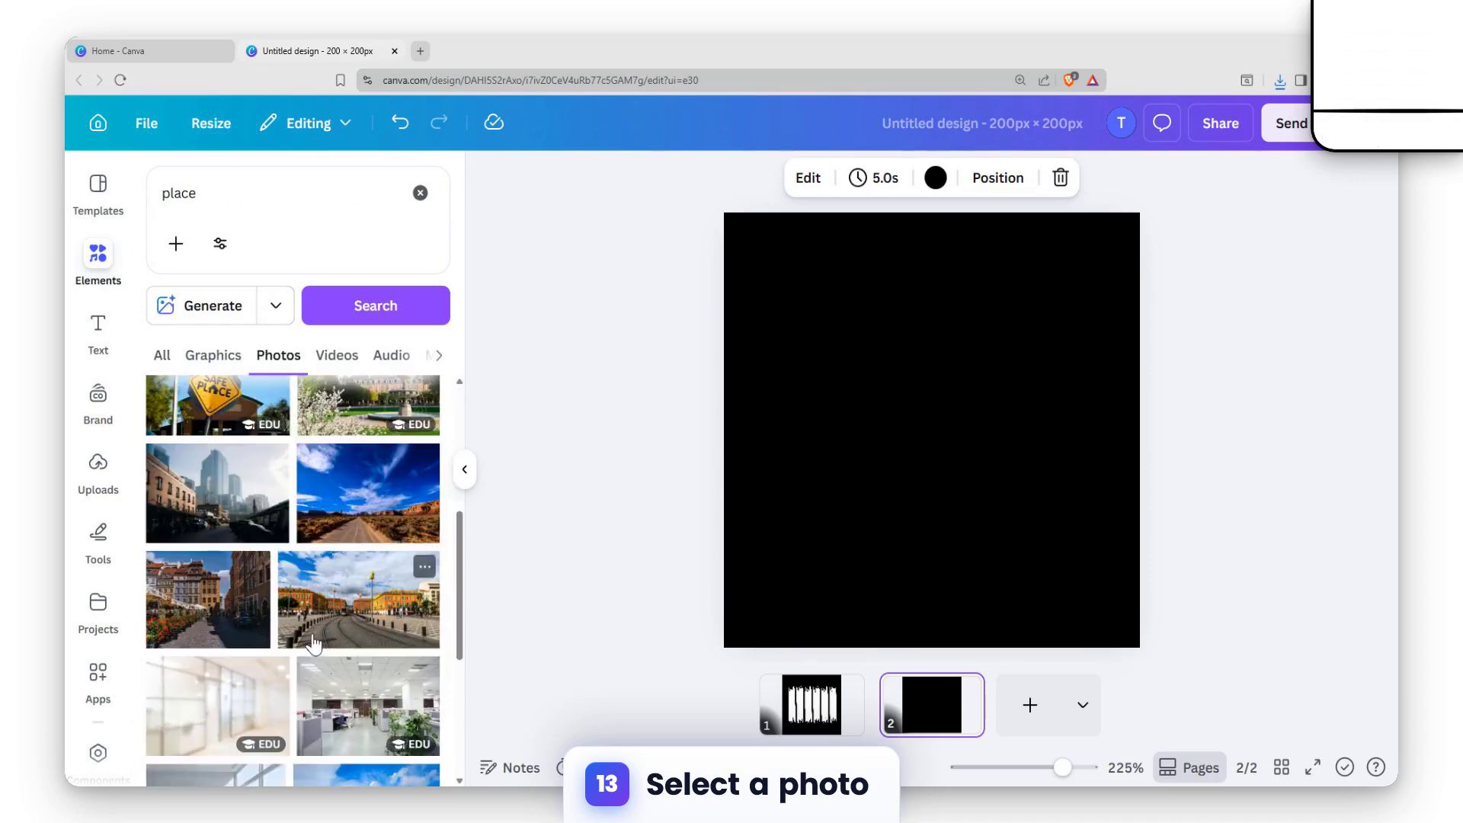
scroll(311, 640, down, 4)
scroll(312, 636, up, 2)
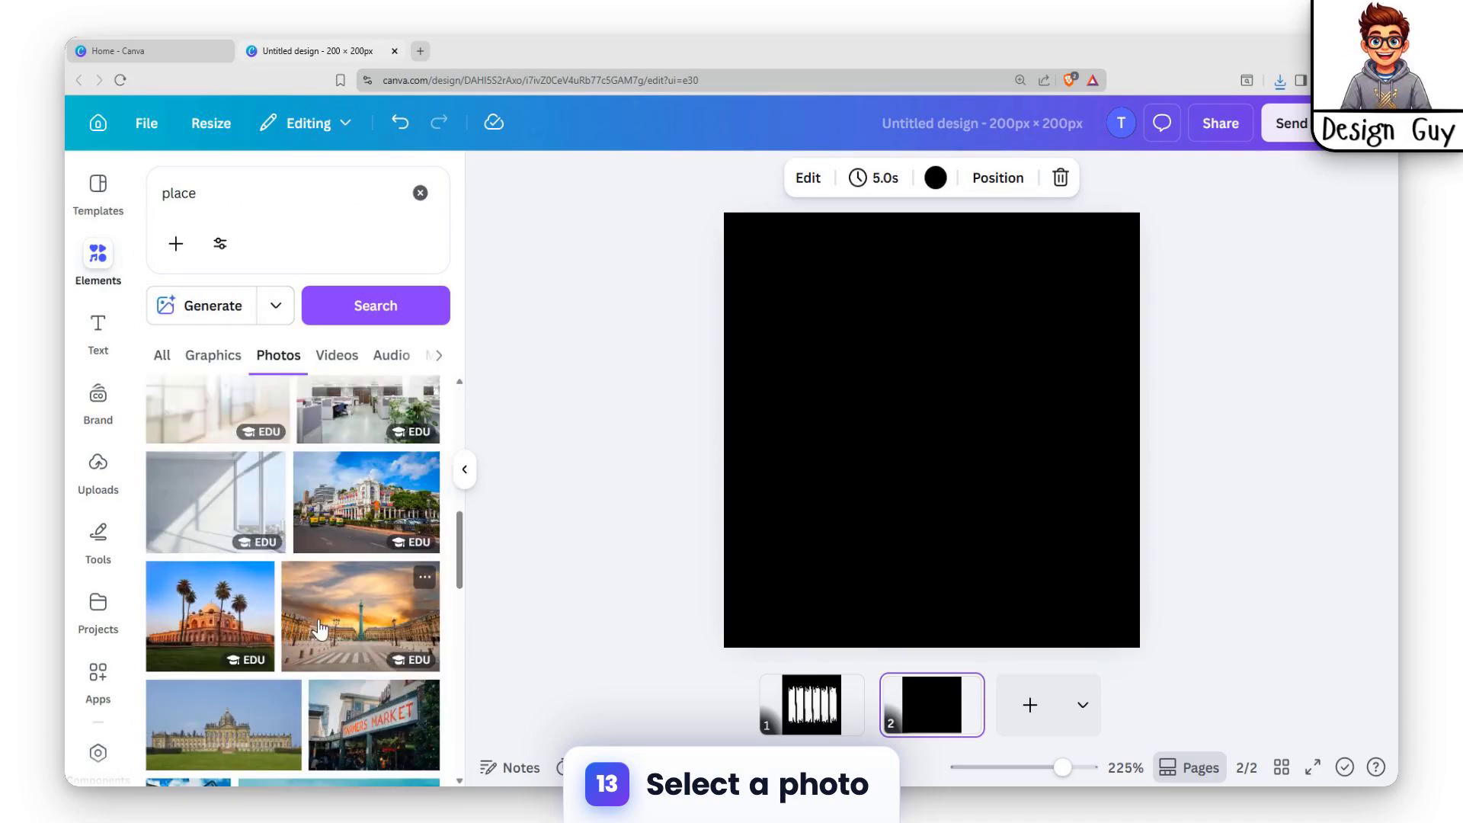
scroll(320, 629, down, 2)
scroll(263, 613, down, 8)
scroll(270, 637, down, 4)
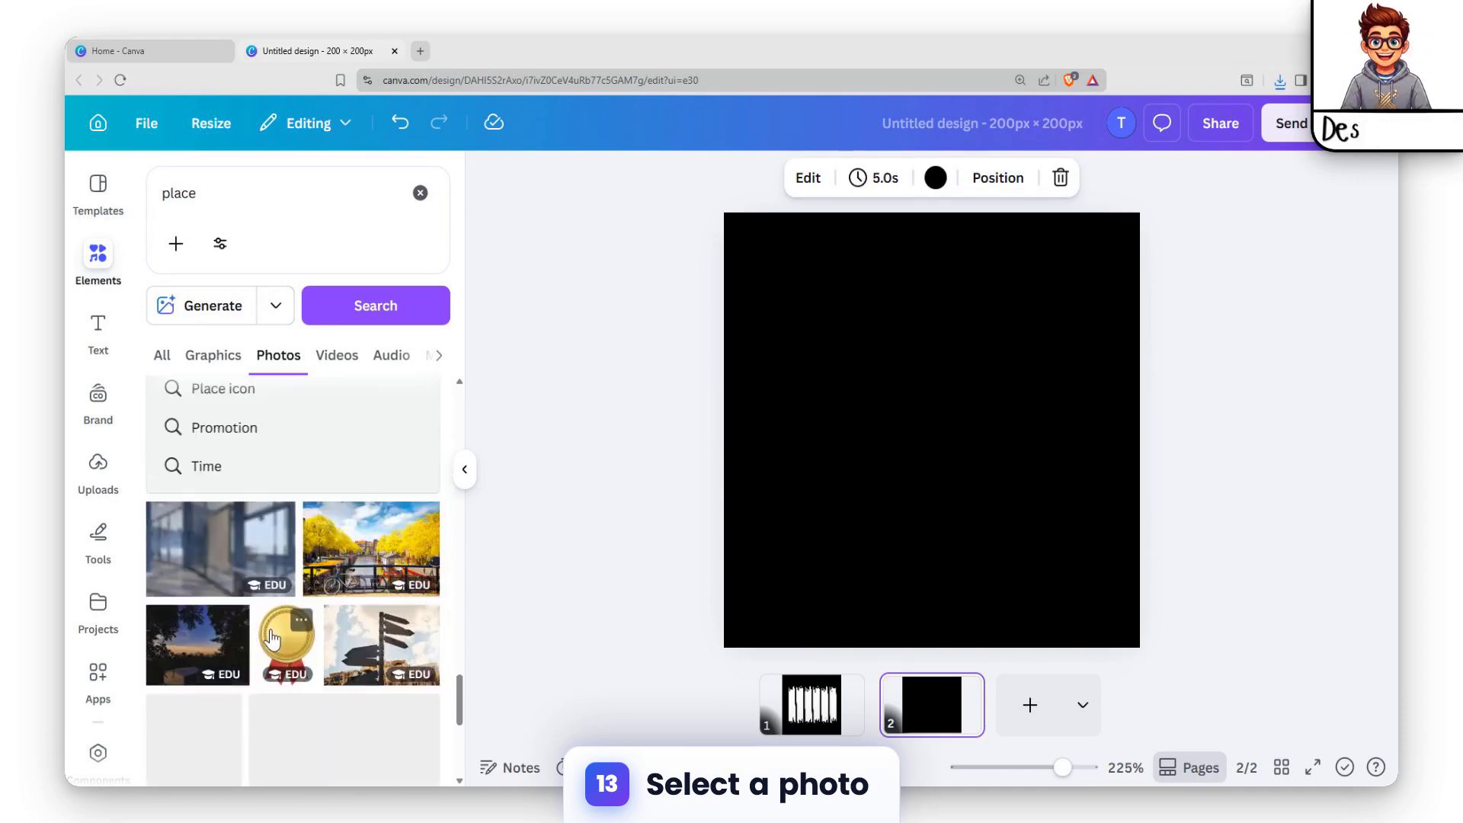
scroll(272, 639, up, 2)
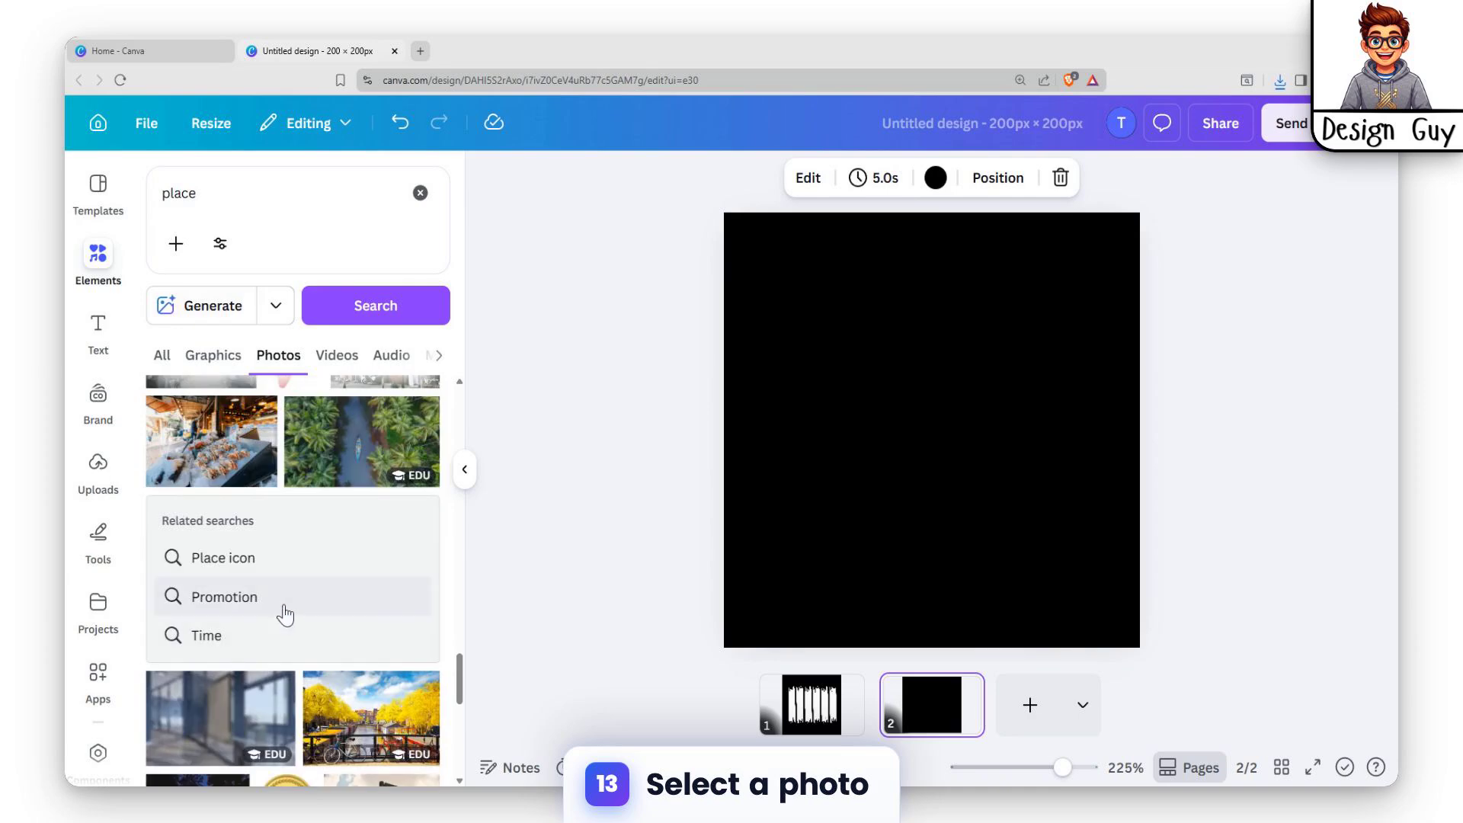
scroll(288, 626, down, 10)
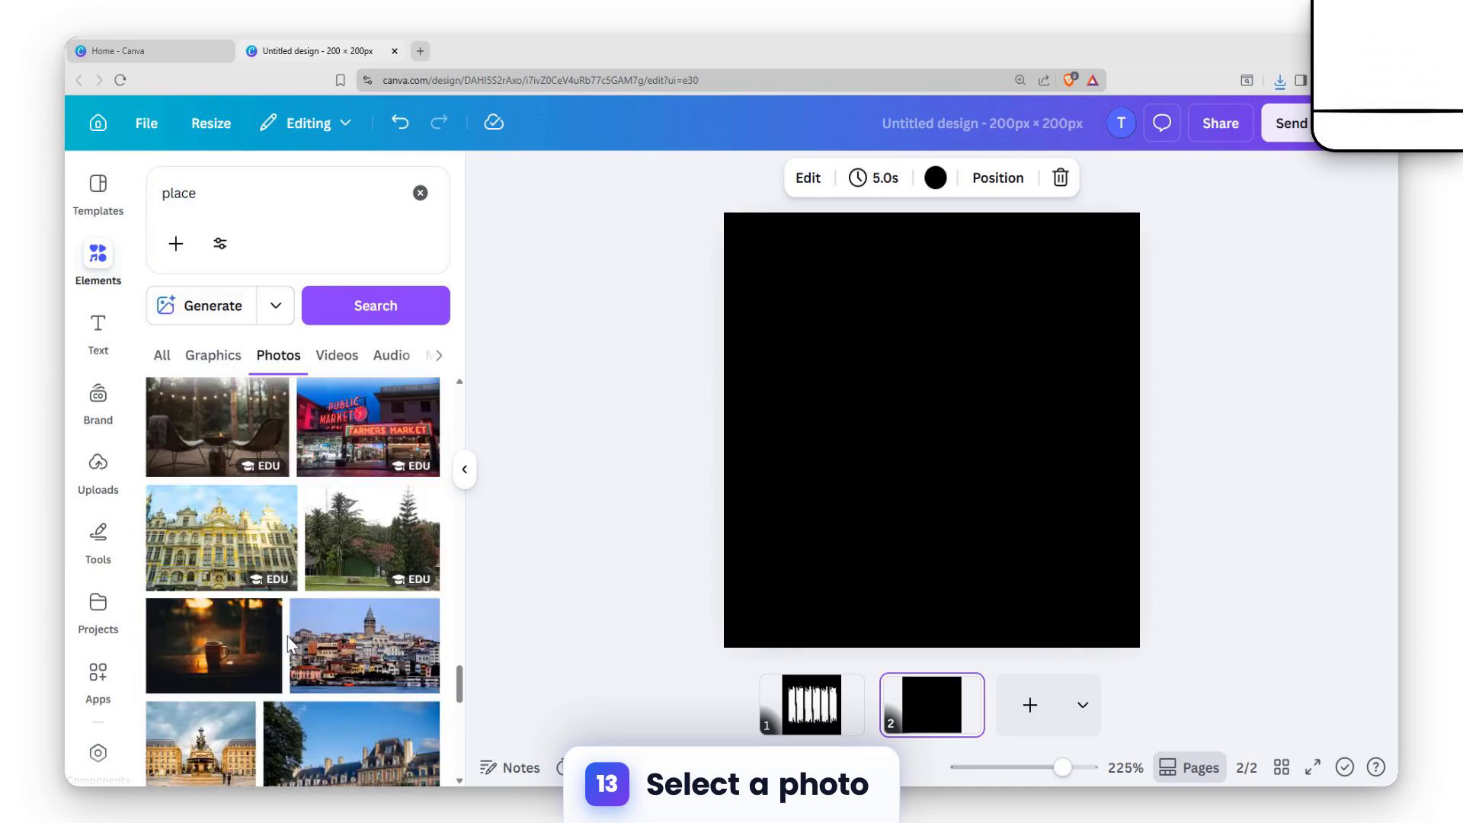
click(281, 503)
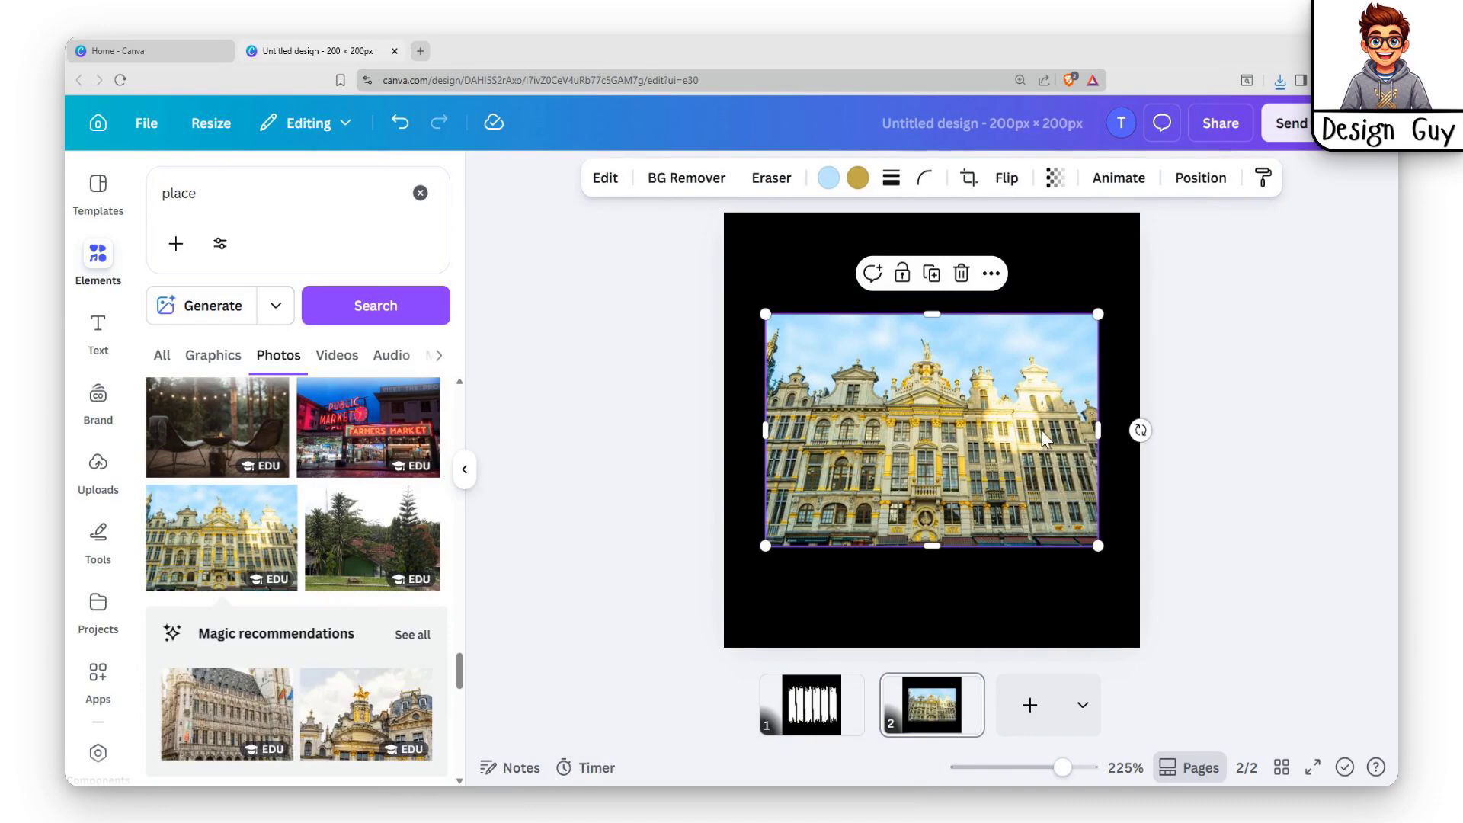
drag(1097, 314, 1110, 307)
drag(991, 377, 981, 383)
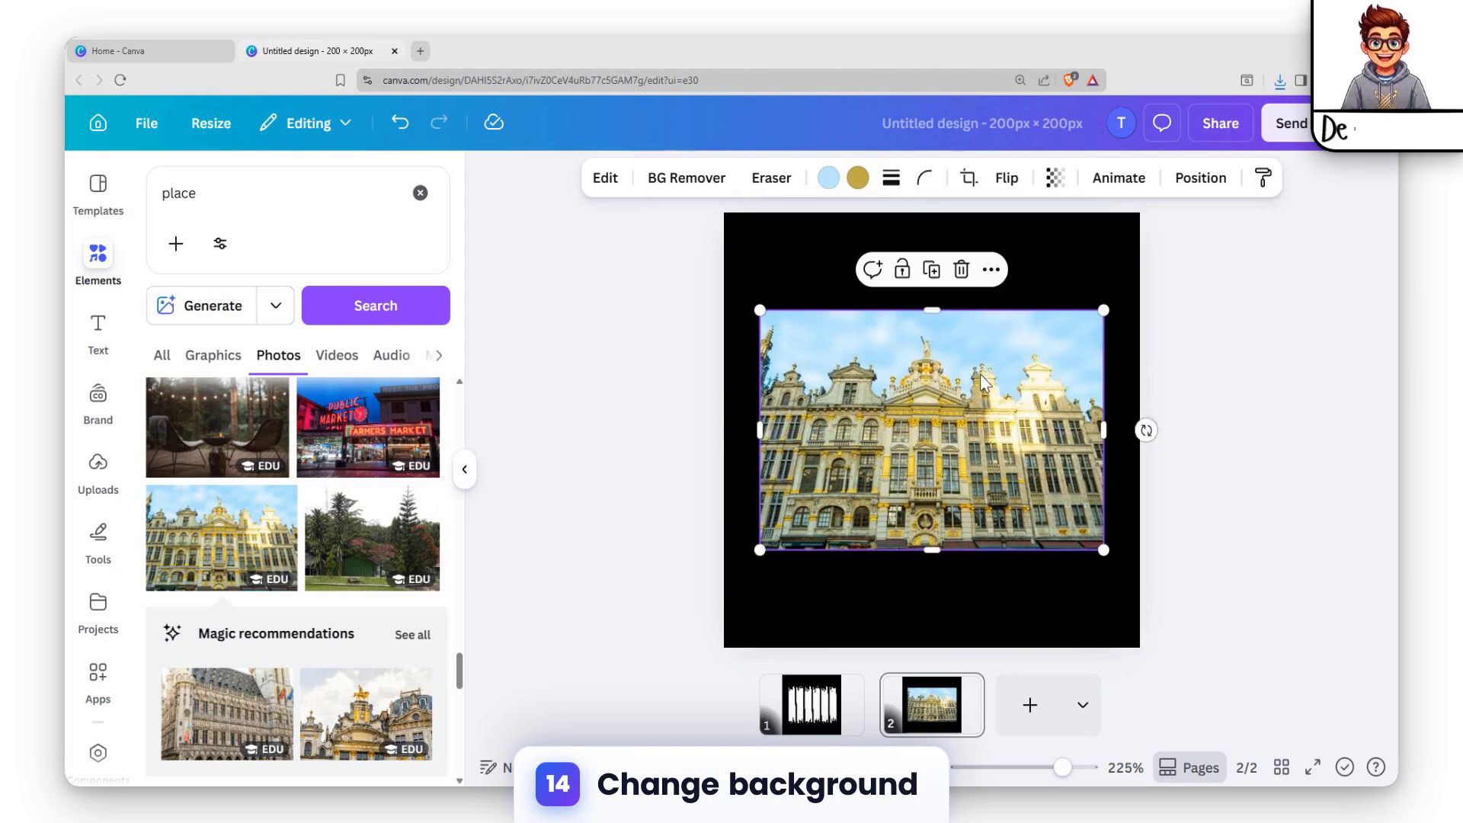
Set page 2's background to the default light yellow-to-pink gradient.
click(1082, 276)
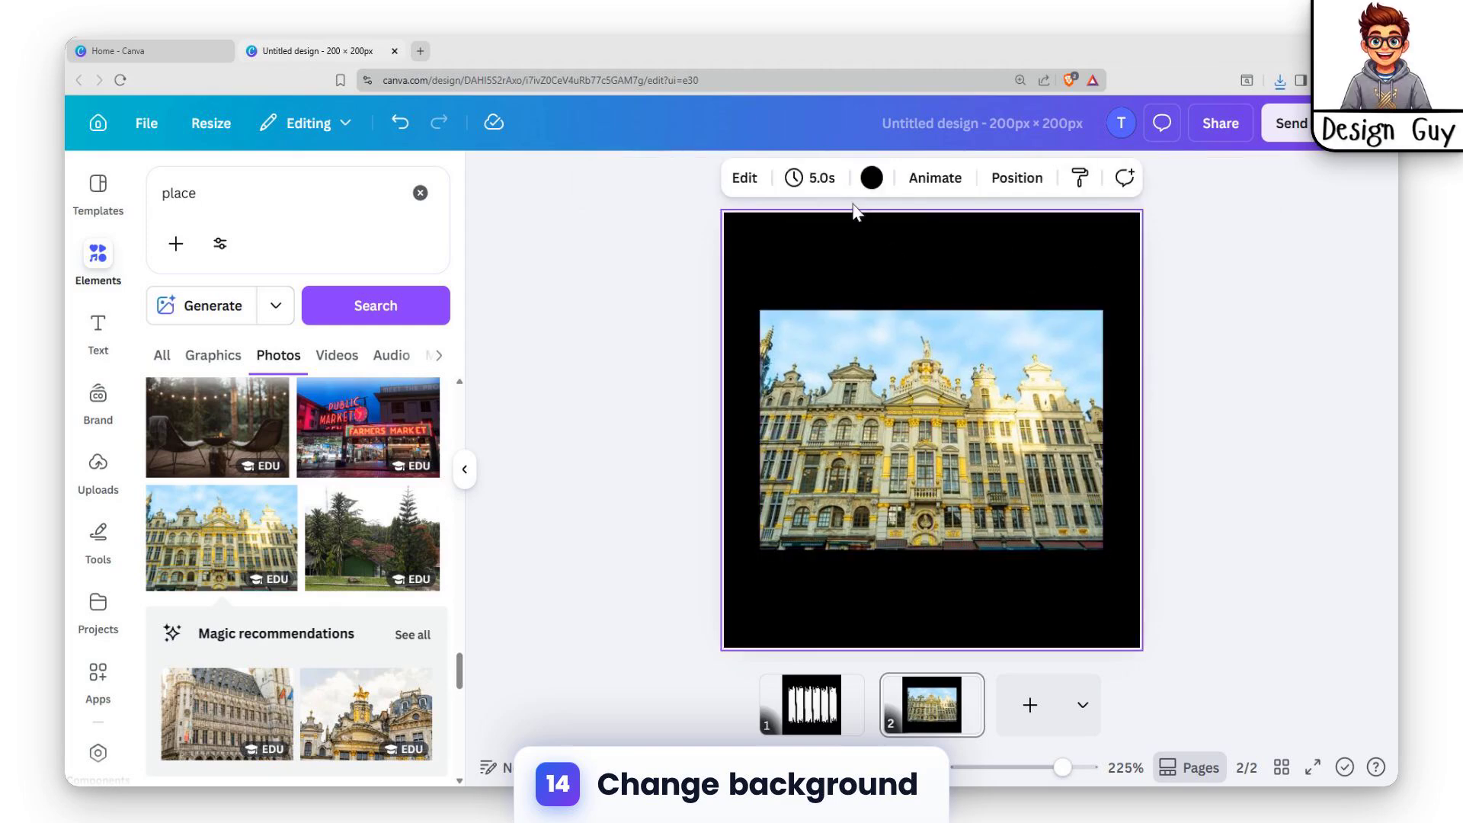
click(873, 178)
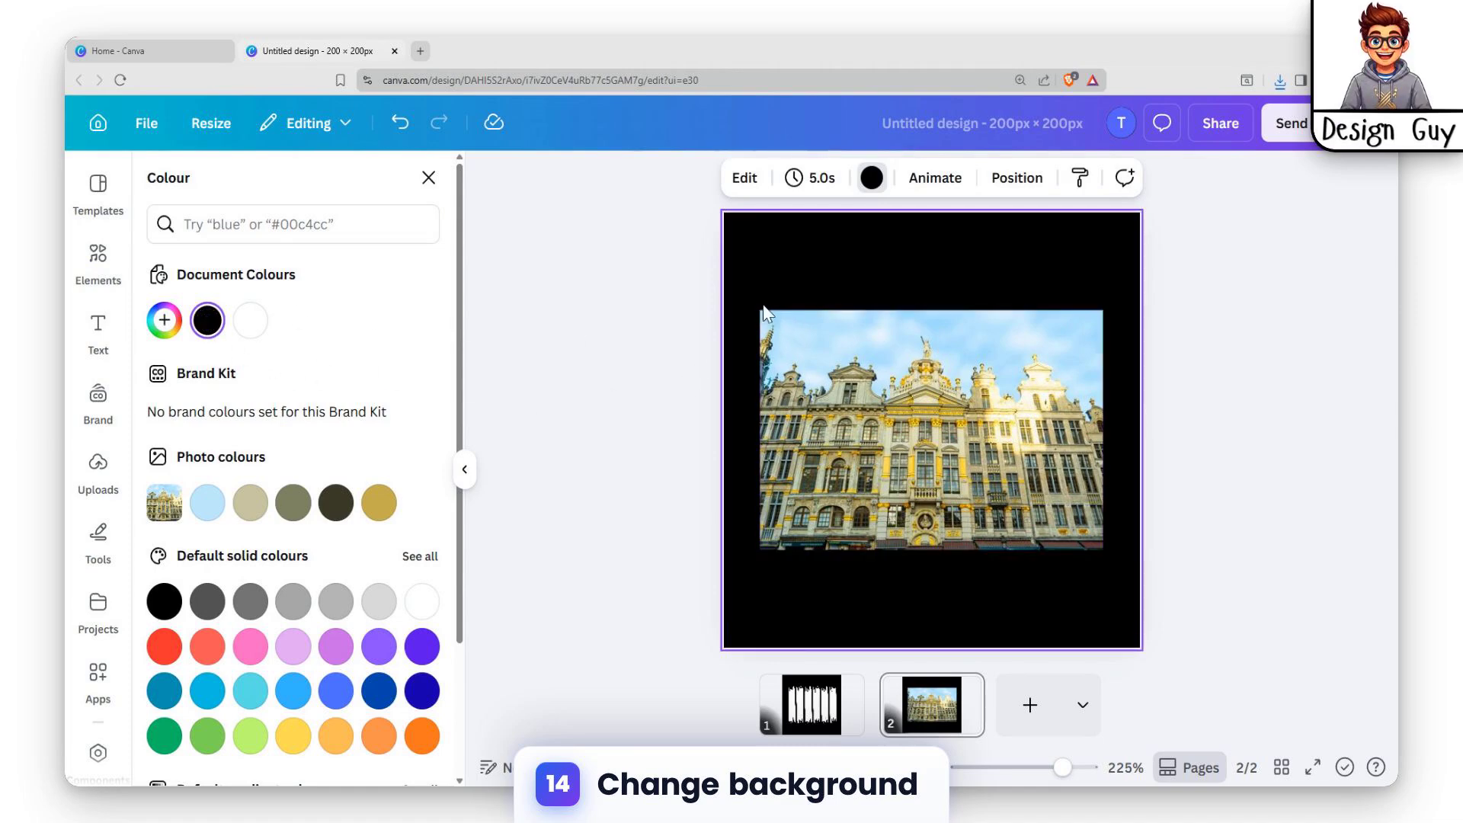
scroll(263, 434, down, 3)
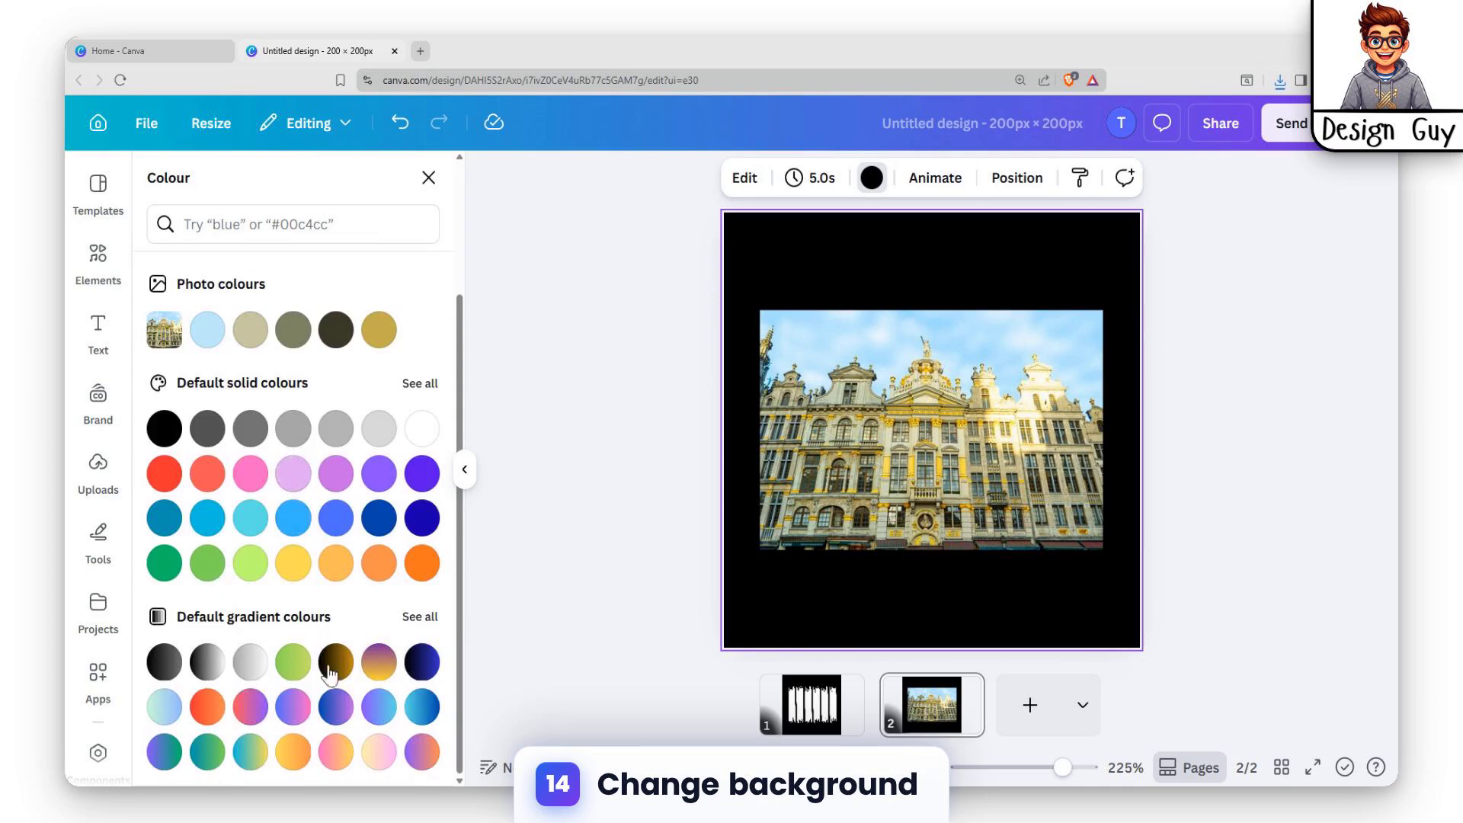
click(374, 743)
click(1287, 254)
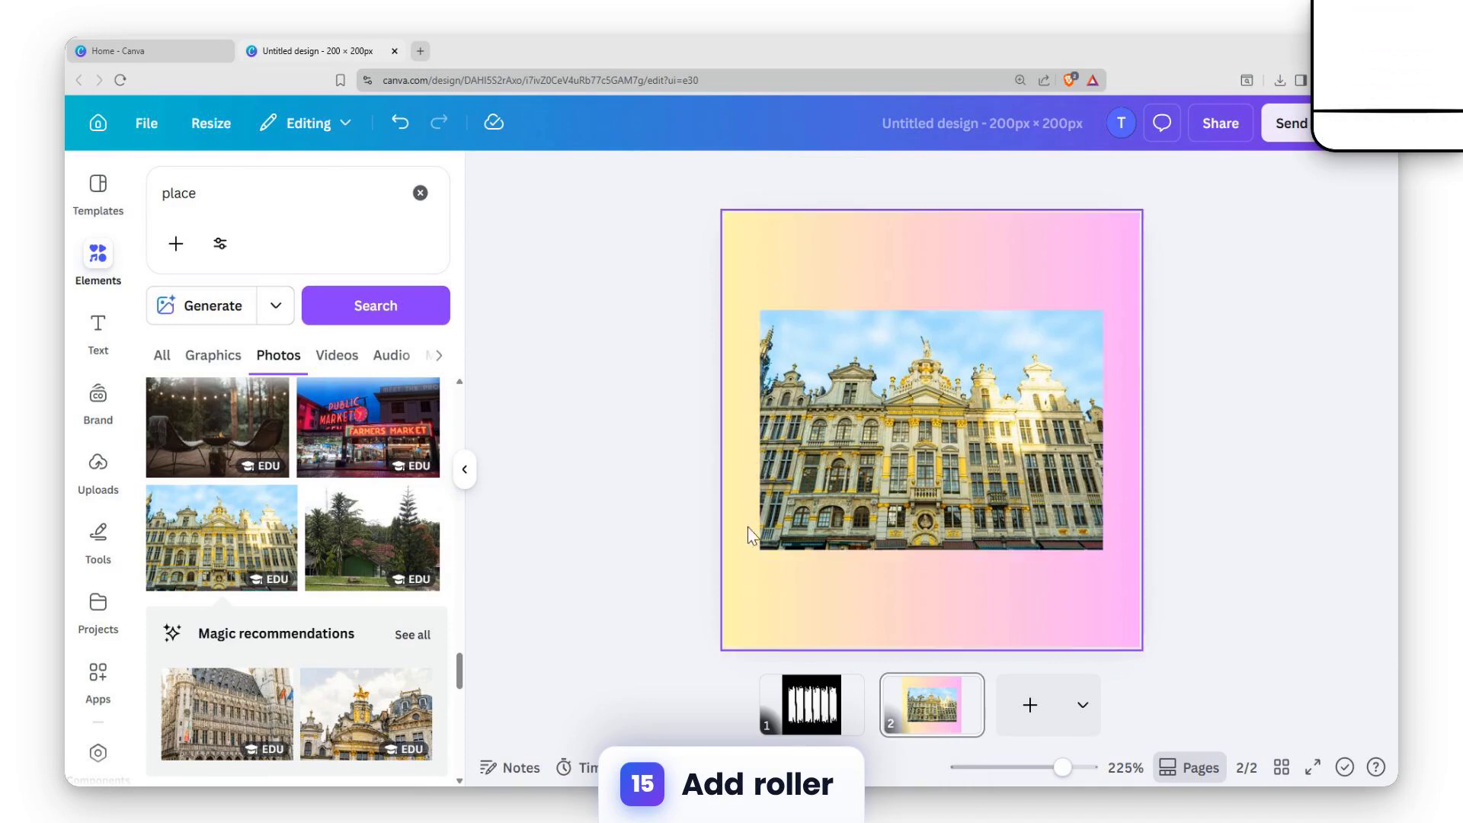
Shrink the building photo to about two thirds of the page width and centre it on page 2.
click(768, 539)
drag(760, 548, 856, 482)
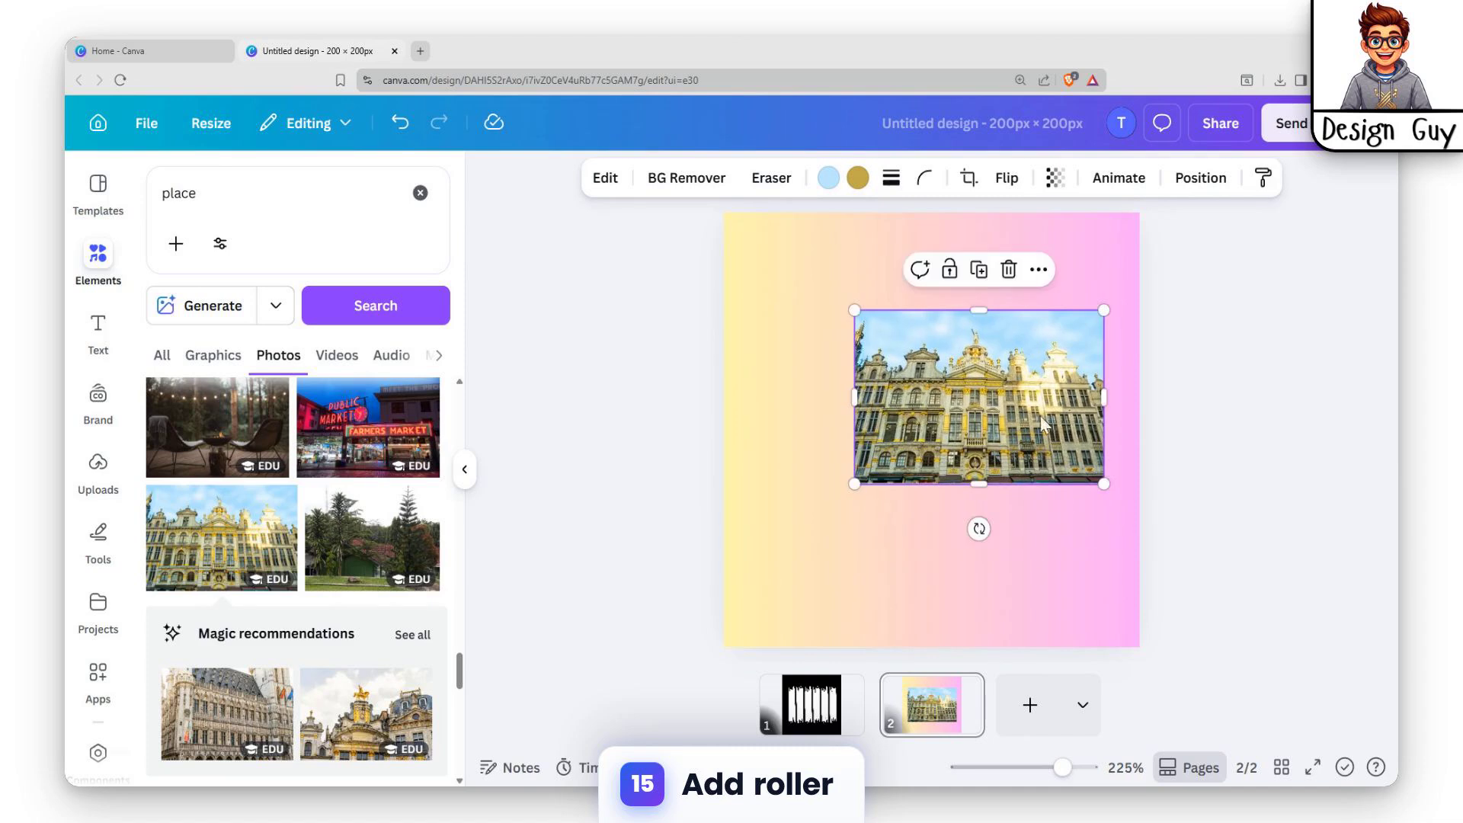
drag(1021, 384, 989, 406)
click(819, 712)
click(907, 716)
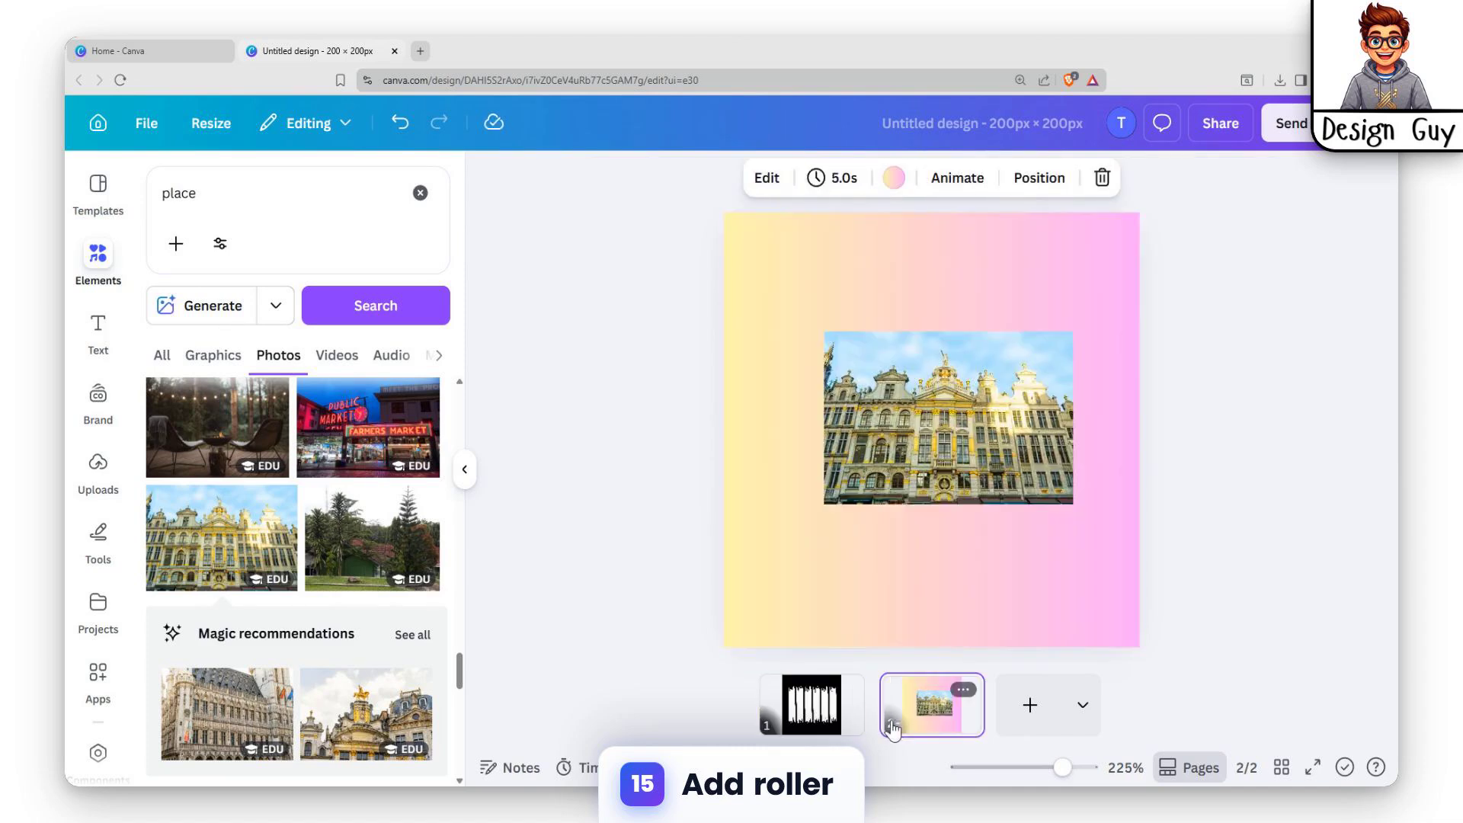
click(863, 470)
drag(824, 506, 778, 506)
mouse_move(928, 523)
mouse_down()
mouse_move(930, 507)
mouse_move(930, 524)
mouse_up()
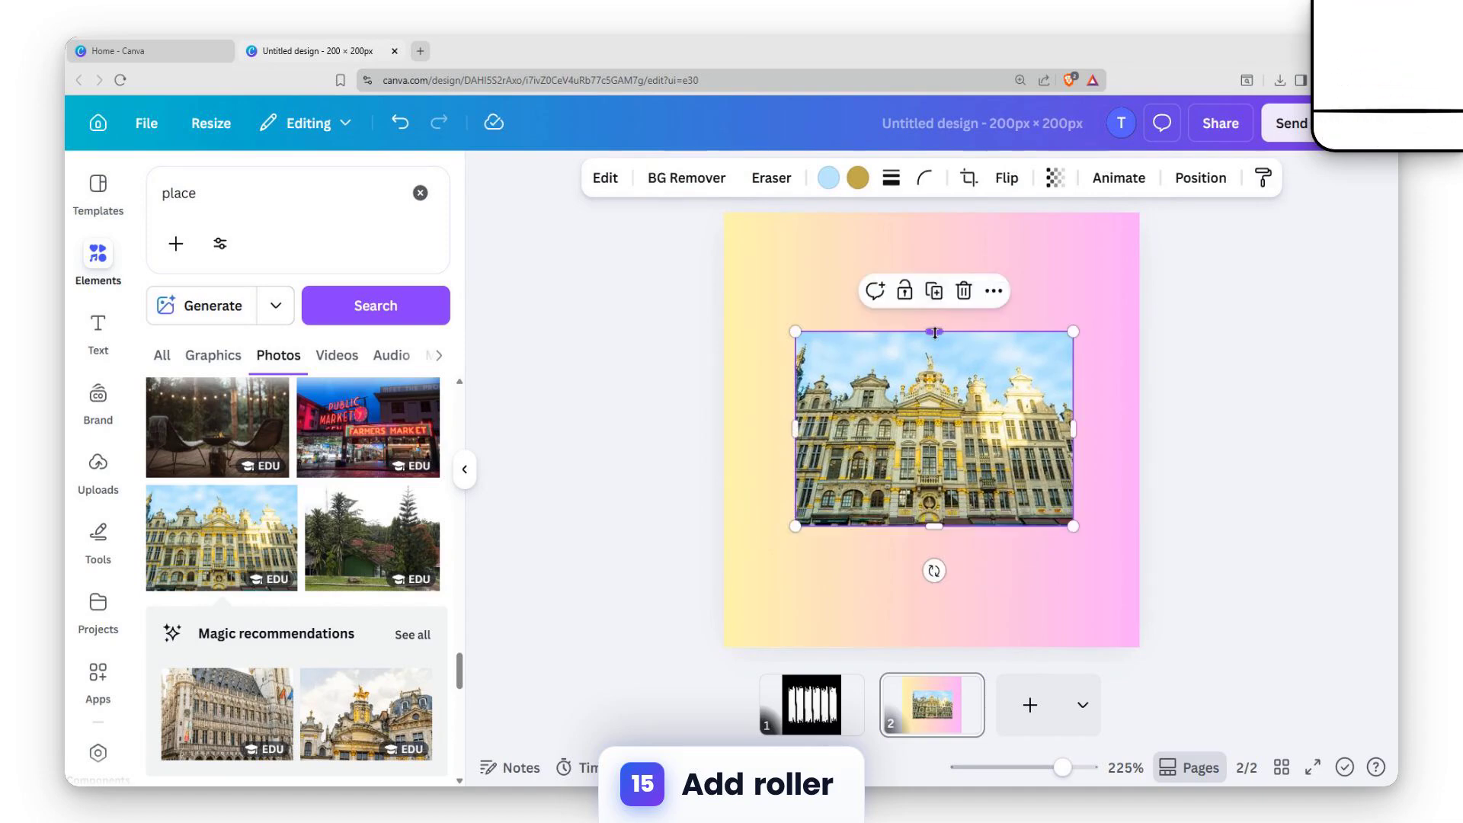
mouse_move(909, 378)
mouse_down()
mouse_move(892, 380)
mouse_move(907, 377)
mouse_up()
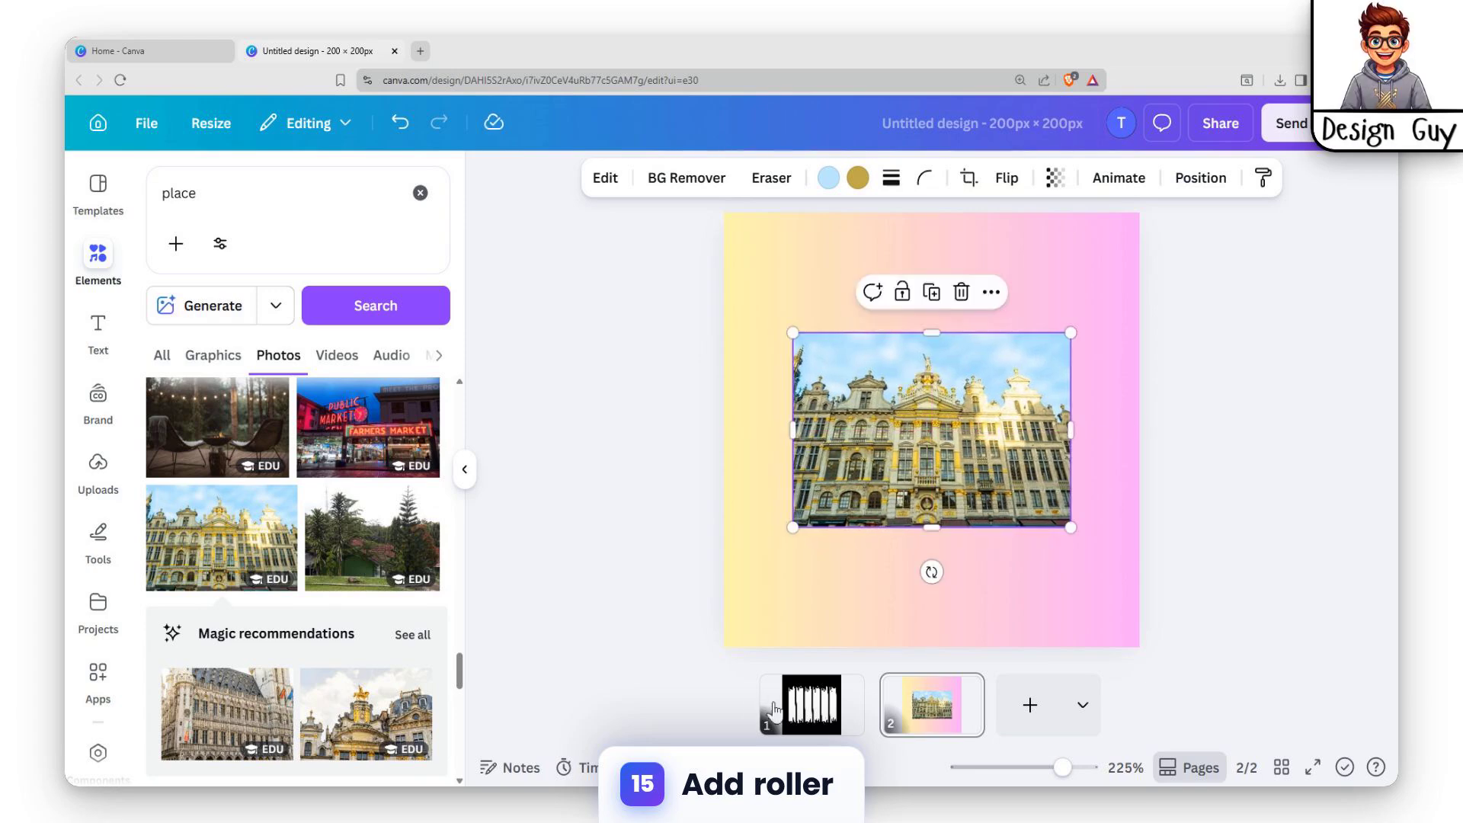
Move the building photo from page 2 to page 1 and enlarge it to span the width of the six white strokes.
click(810, 713)
click(924, 697)
click(911, 503)
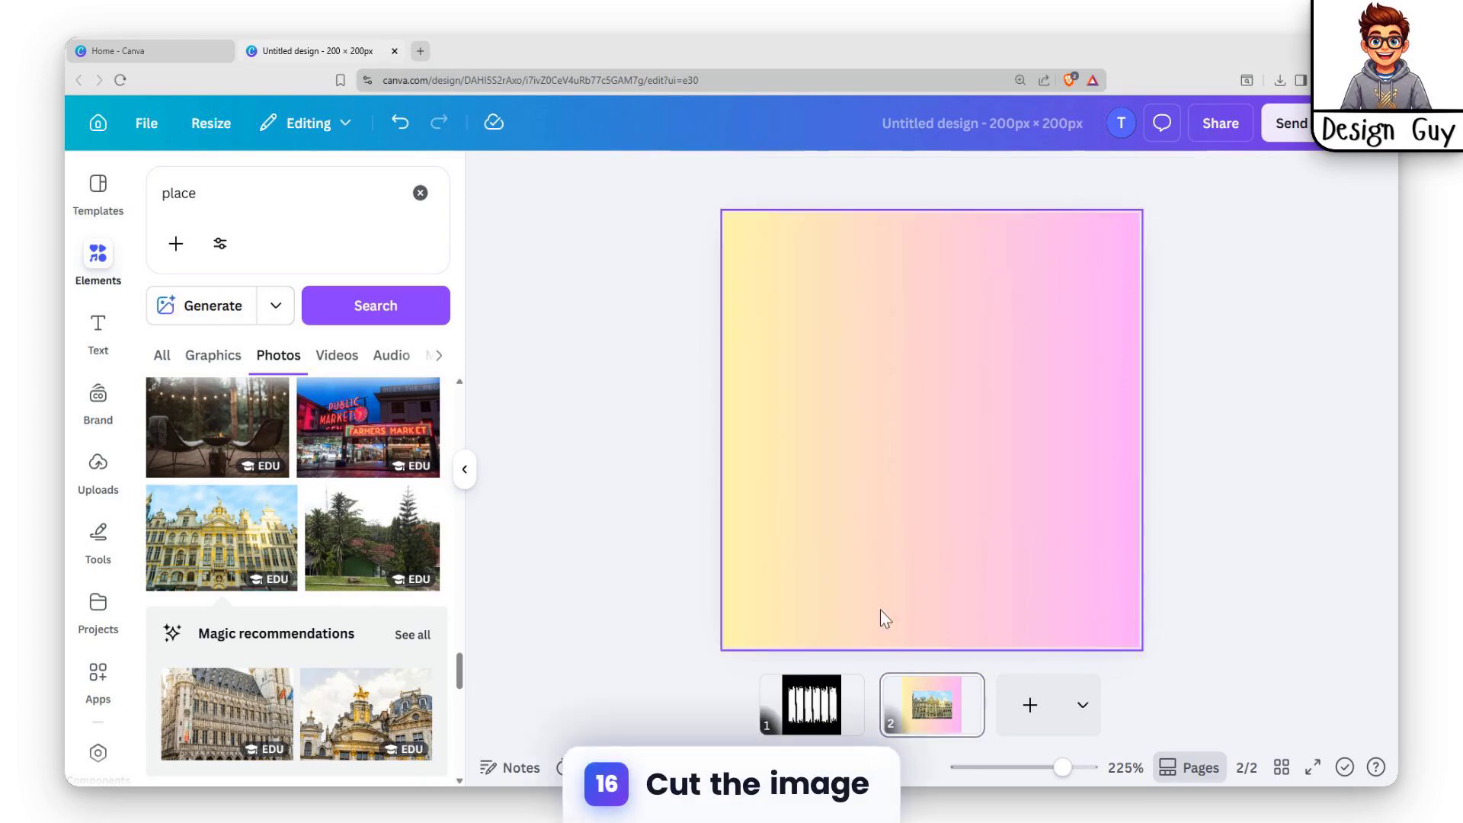
key(ctrl+x)
click(814, 705)
click(867, 599)
key(ctrl+v)
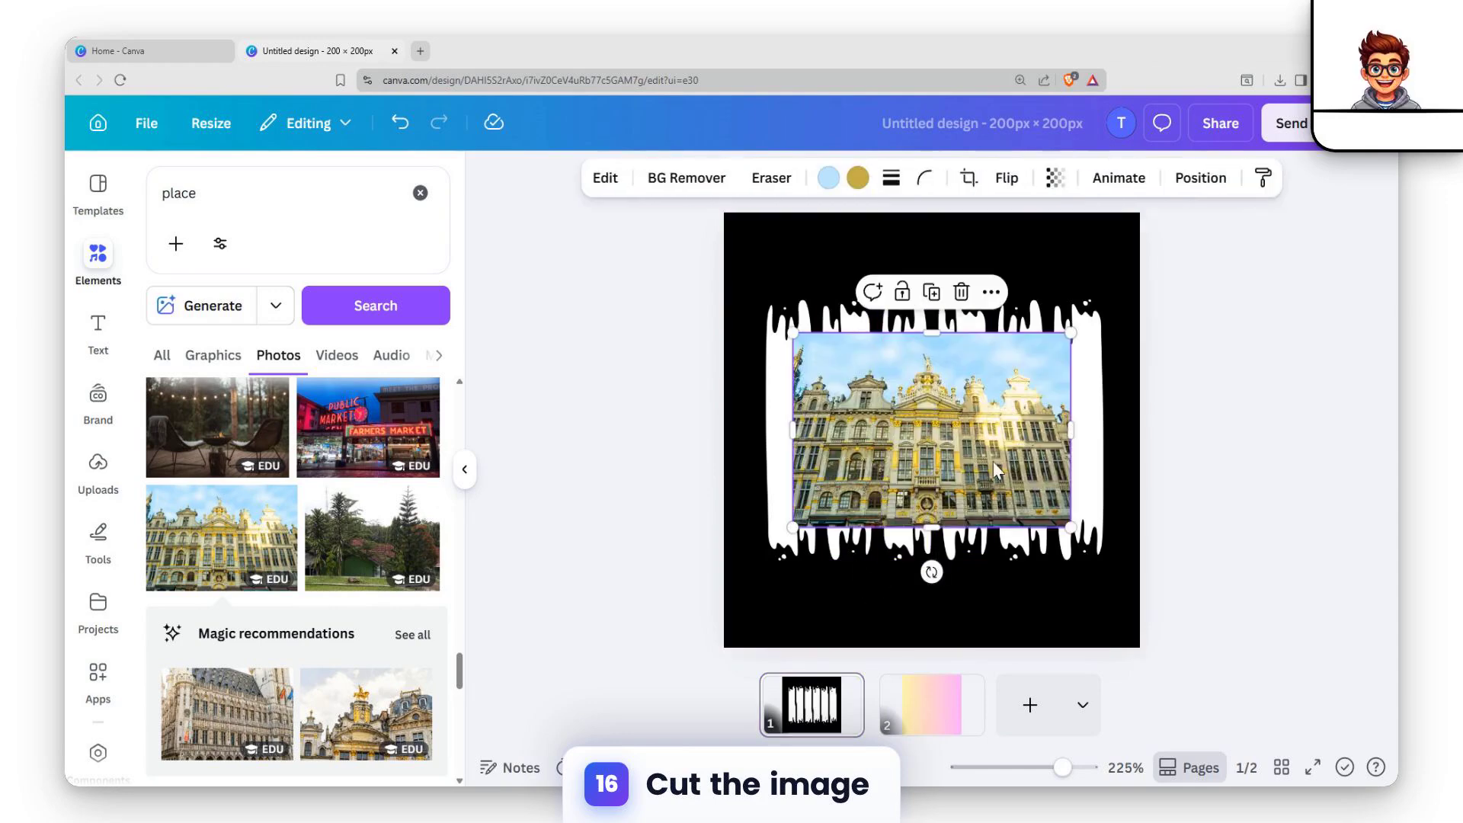
drag(892, 407, 865, 383)
mouse_move(1043, 504)
mouse_down()
mouse_move(1103, 545)
mouse_move(1052, 495)
mouse_up()
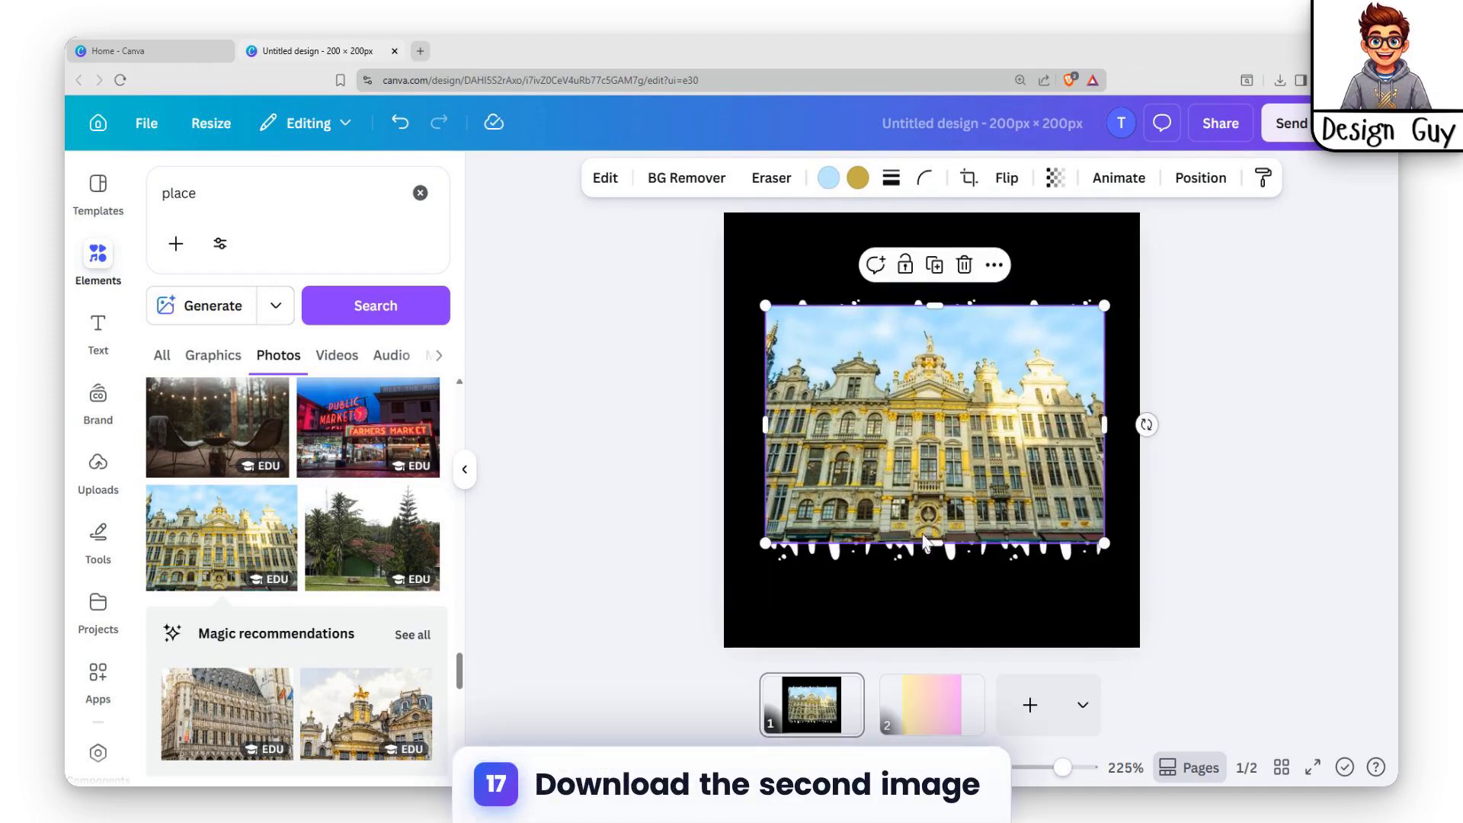
Cut the resized building photo from page 1 and paste it onto the gradient background of page 2.
key(ctrl+x)
click(930, 702)
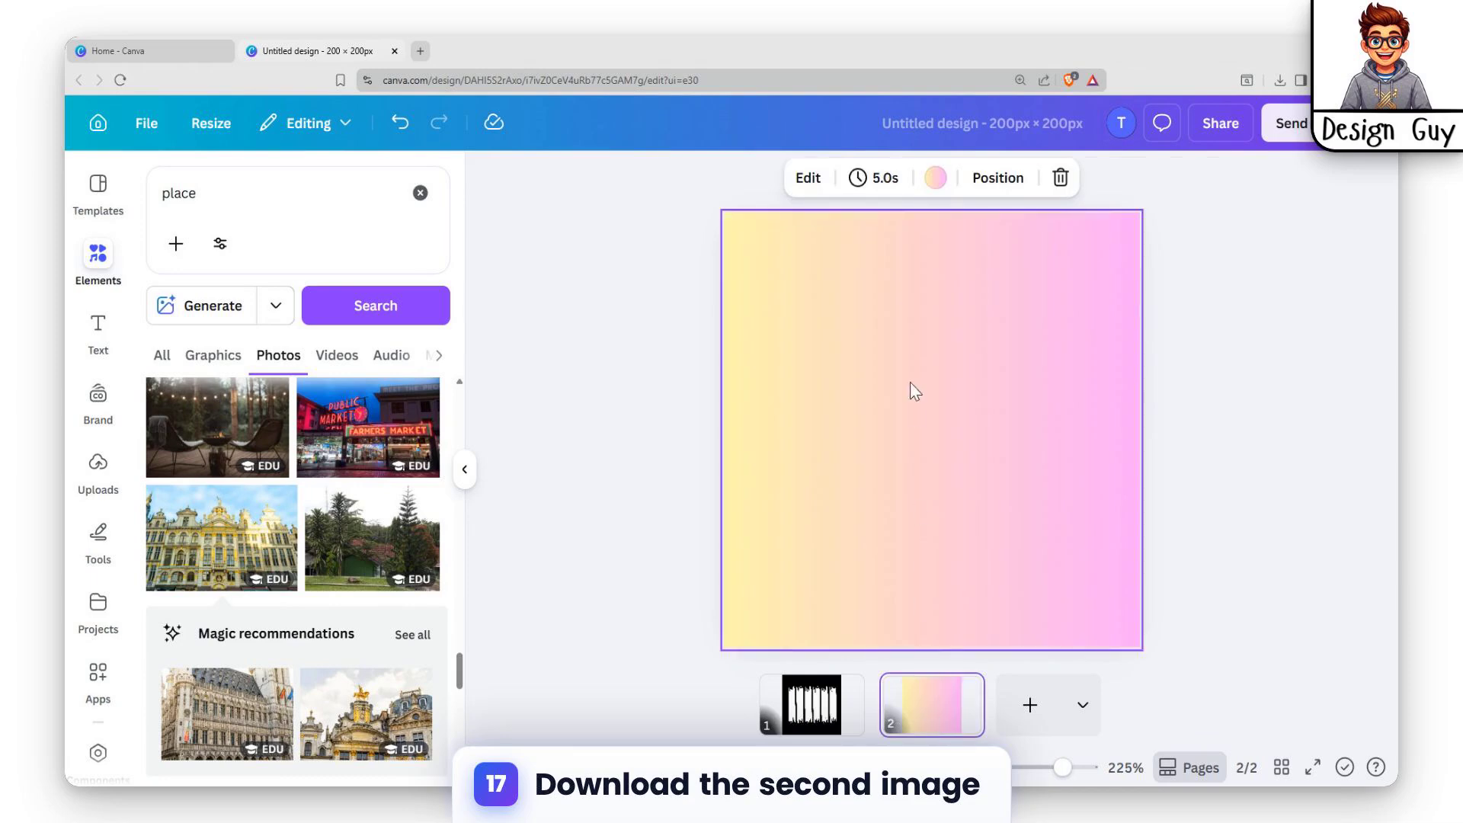
key(ctrl+v)
click(812, 701)
click(932, 701)
click(1220, 307)
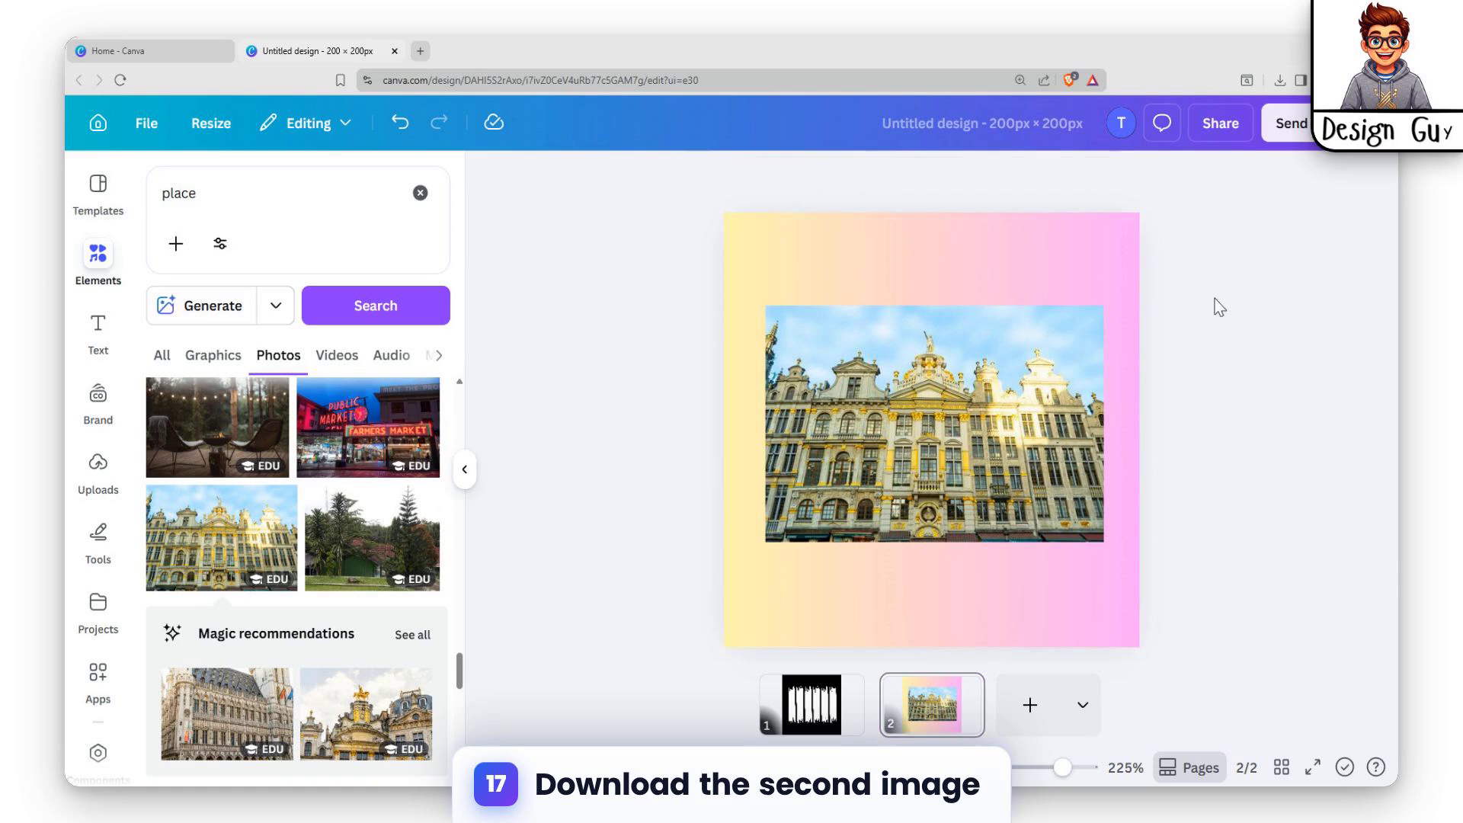
Download only page 2 as a PNG and dismiss both download notifications.
click(1223, 145)
click(1067, 590)
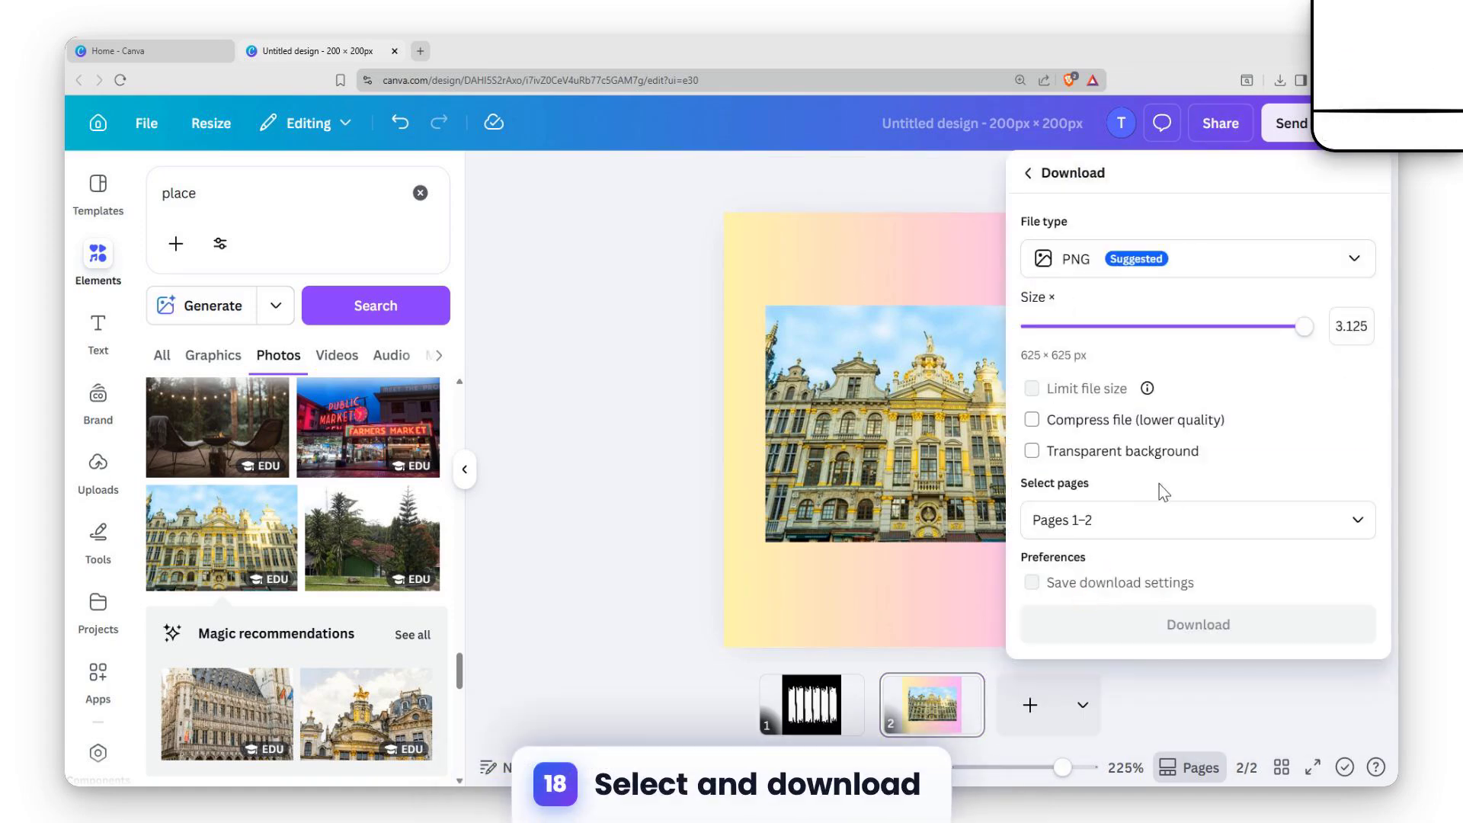
click(1270, 516)
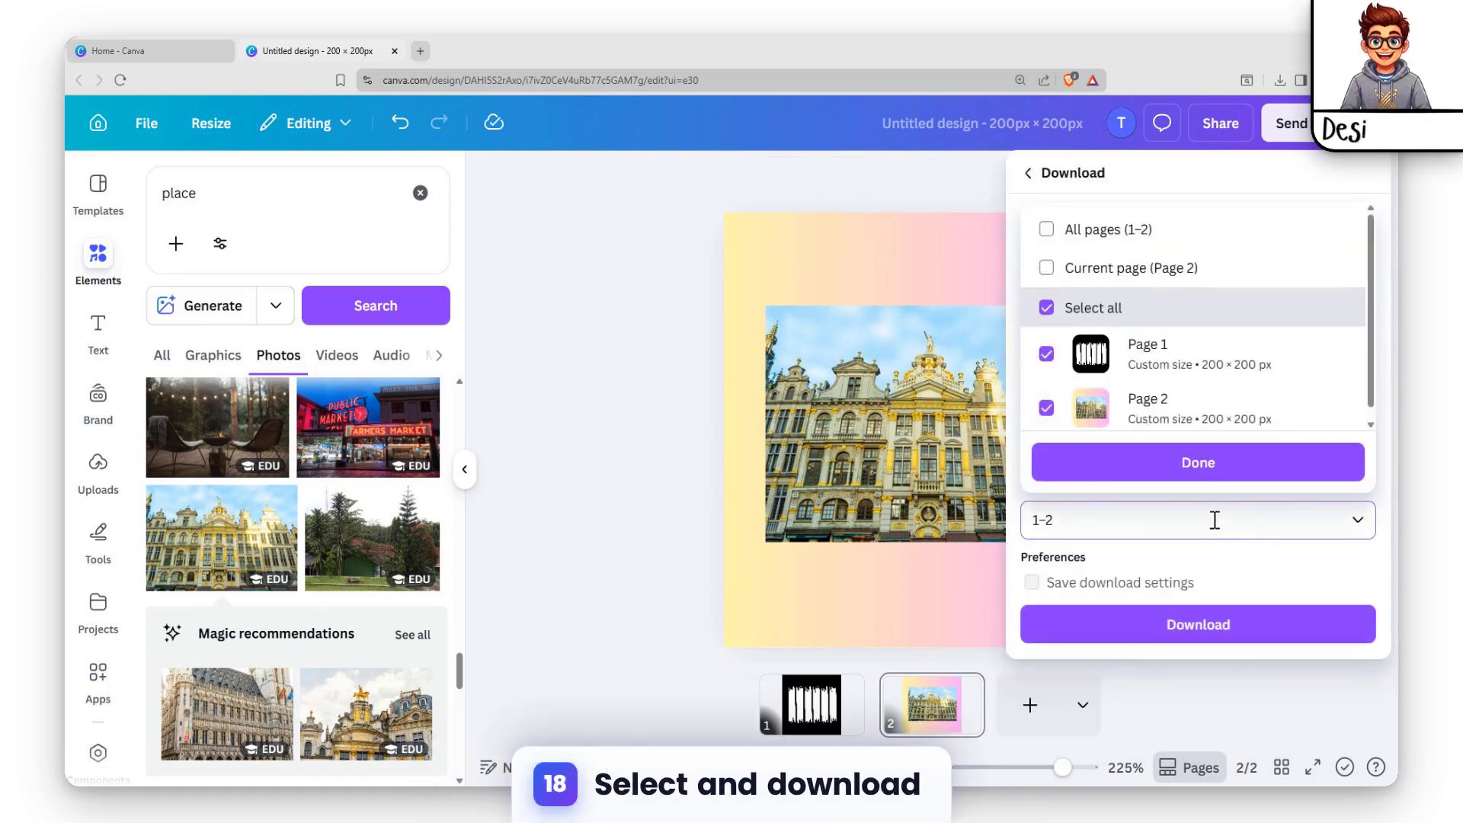
click(1047, 350)
click(1179, 474)
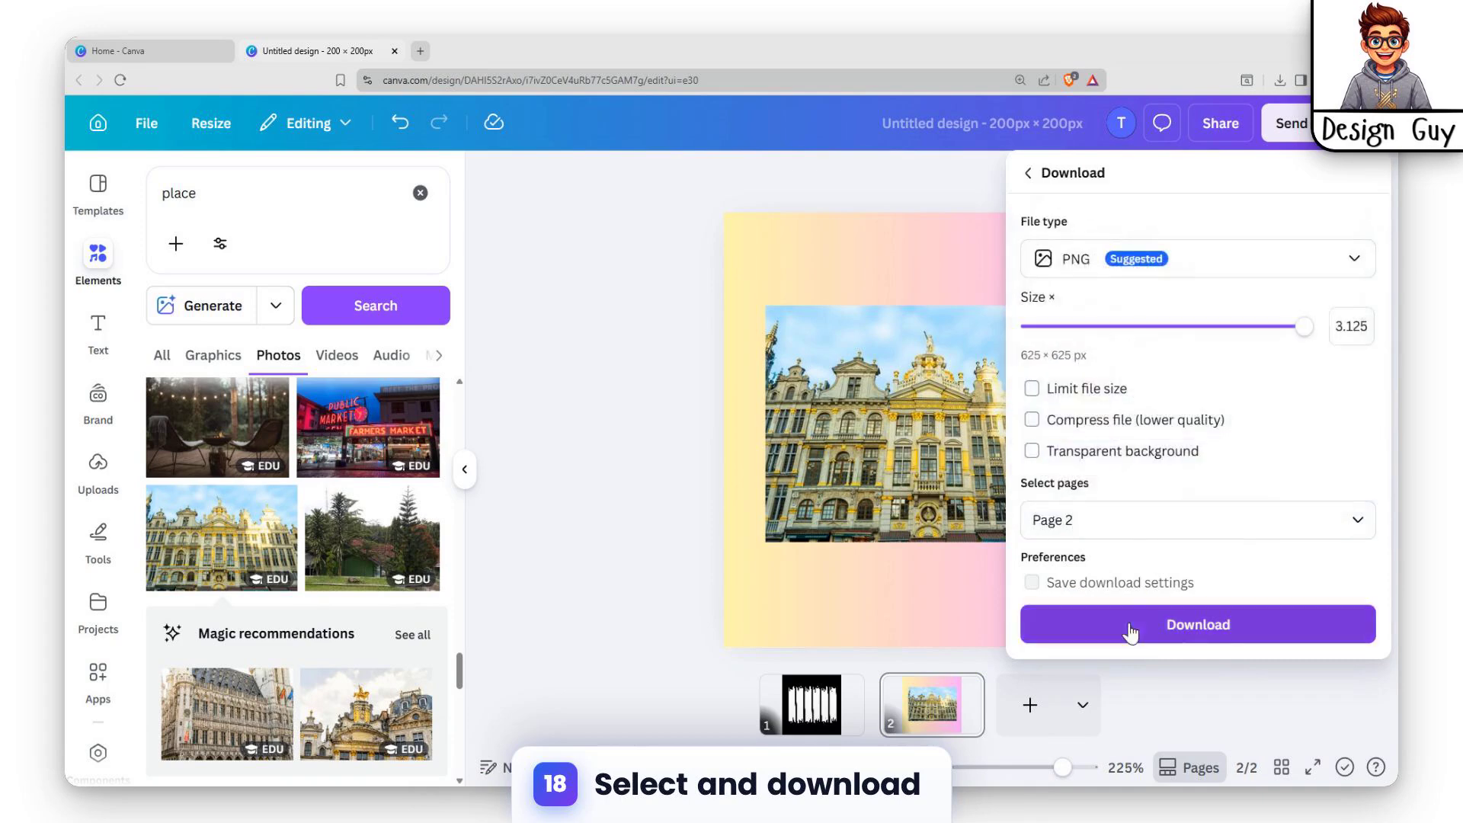
click(1198, 634)
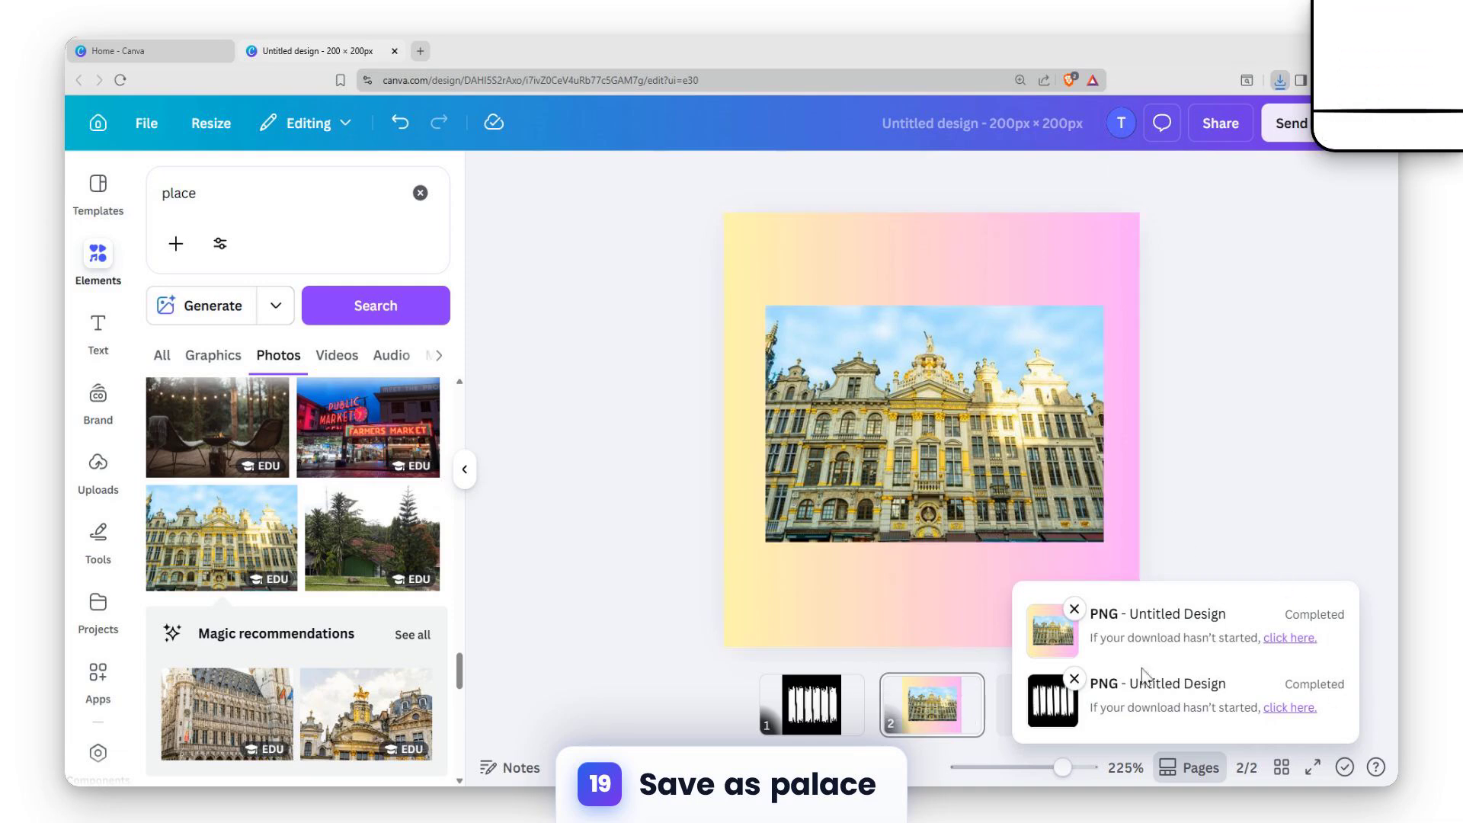
click(1075, 609)
click(1075, 679)
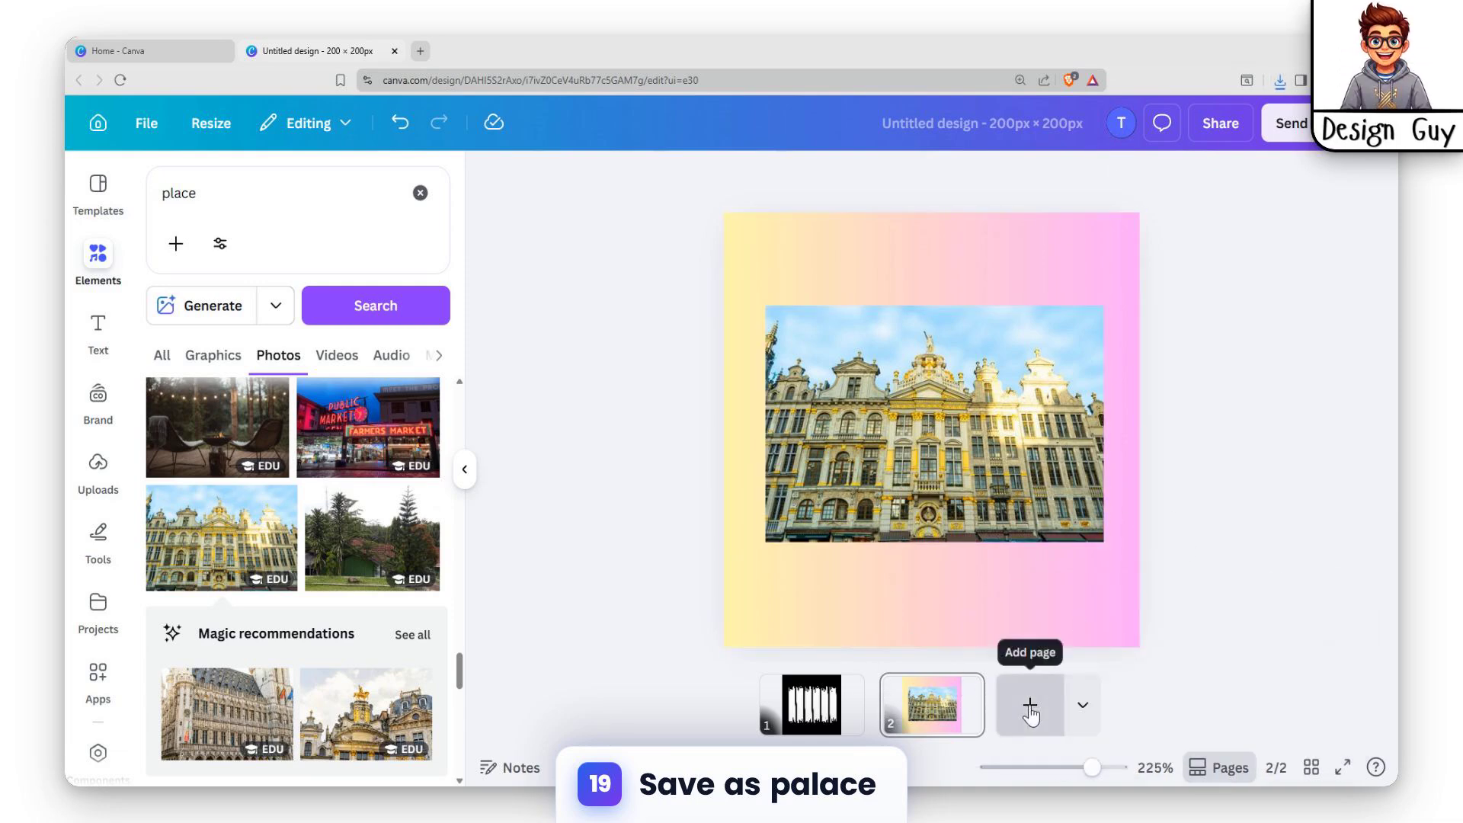
Add a new page with the same gradient background and delete the two earlier pages.
click(1029, 708)
click(888, 712)
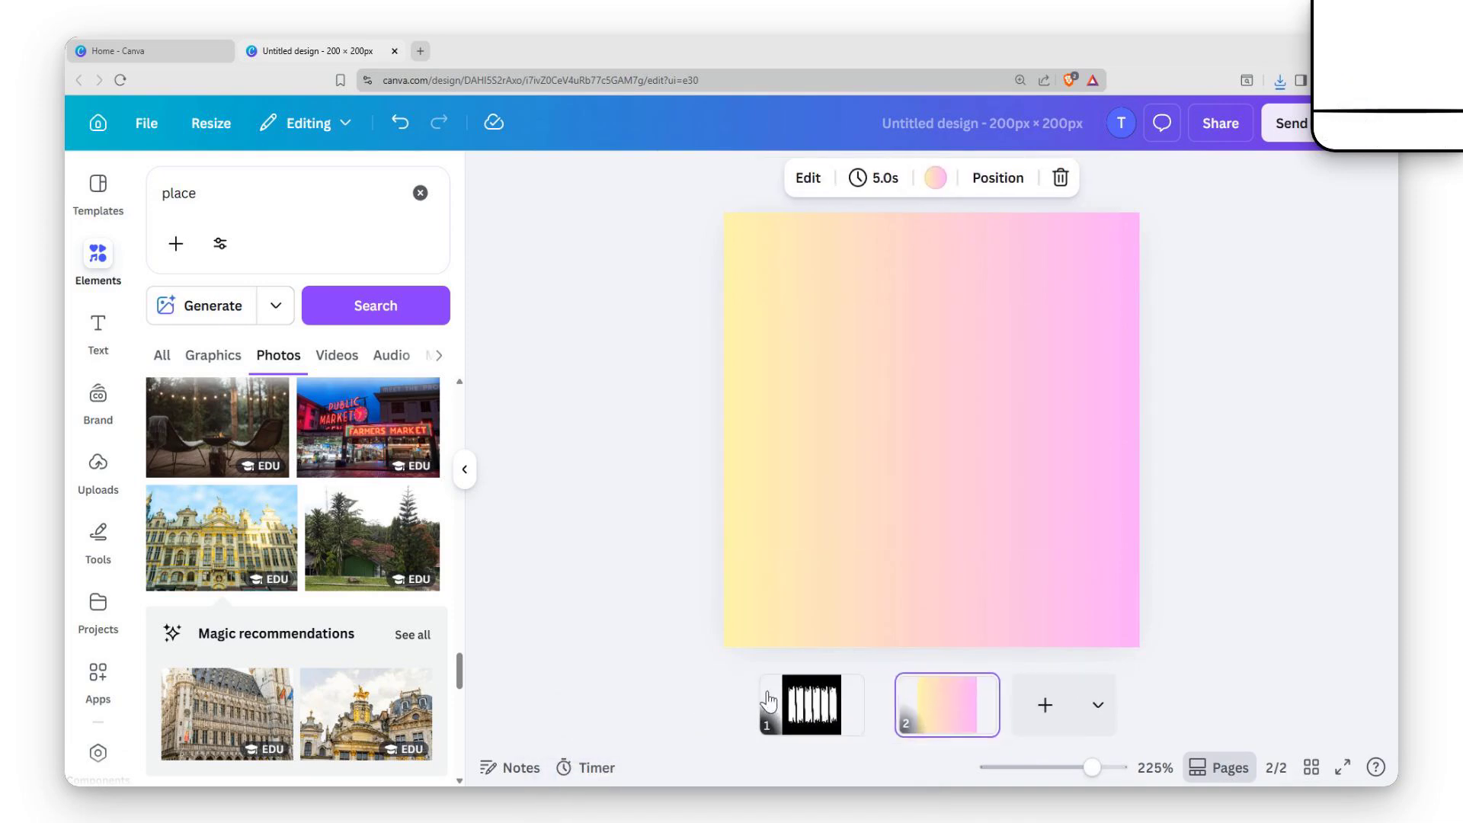
click(806, 699)
key(Delete)
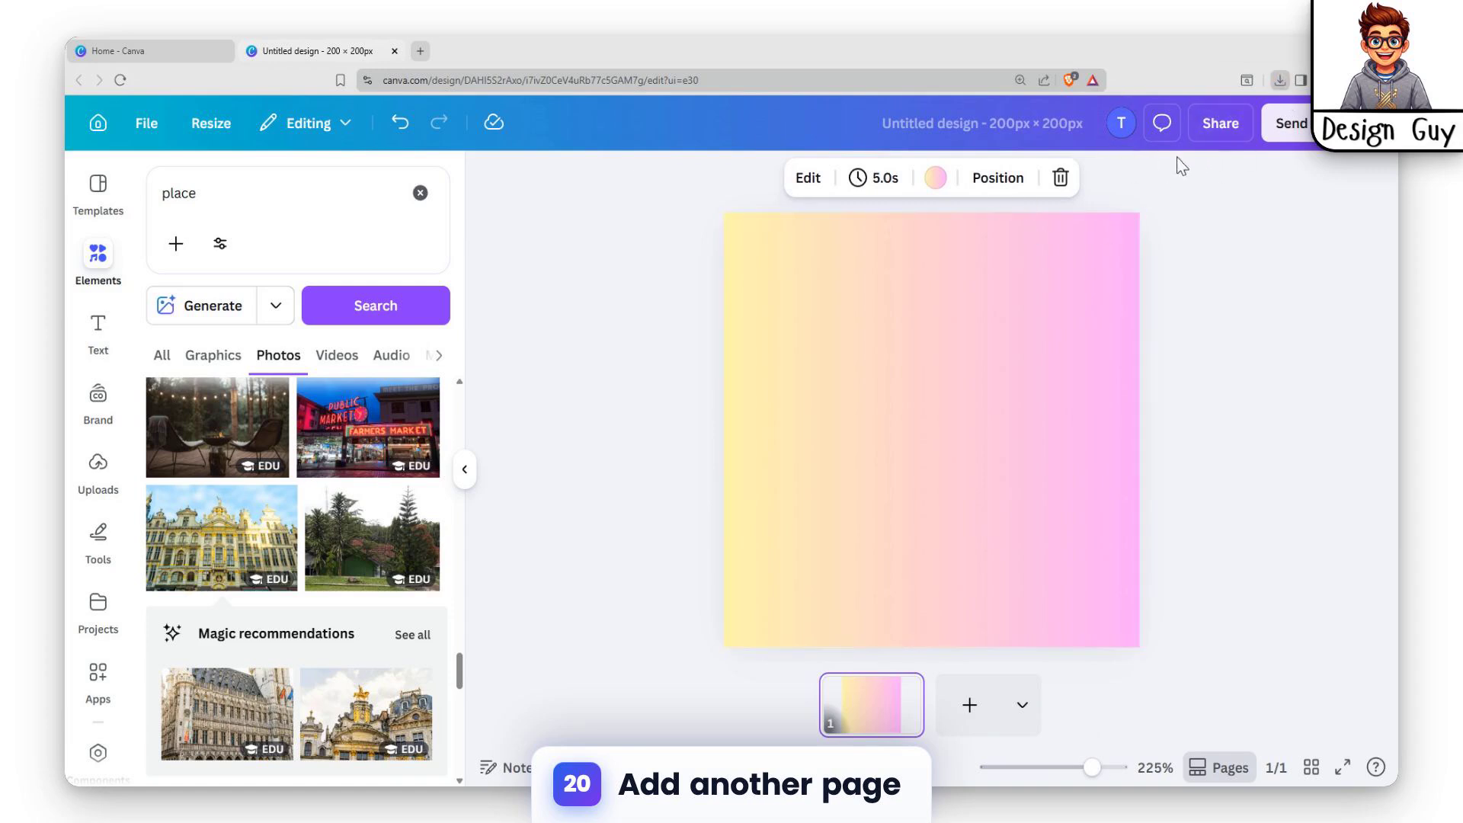
Place the downloaded building image and the downloaded white brush stroke image on the gradient page.
drag(1128, 145, 931, 342)
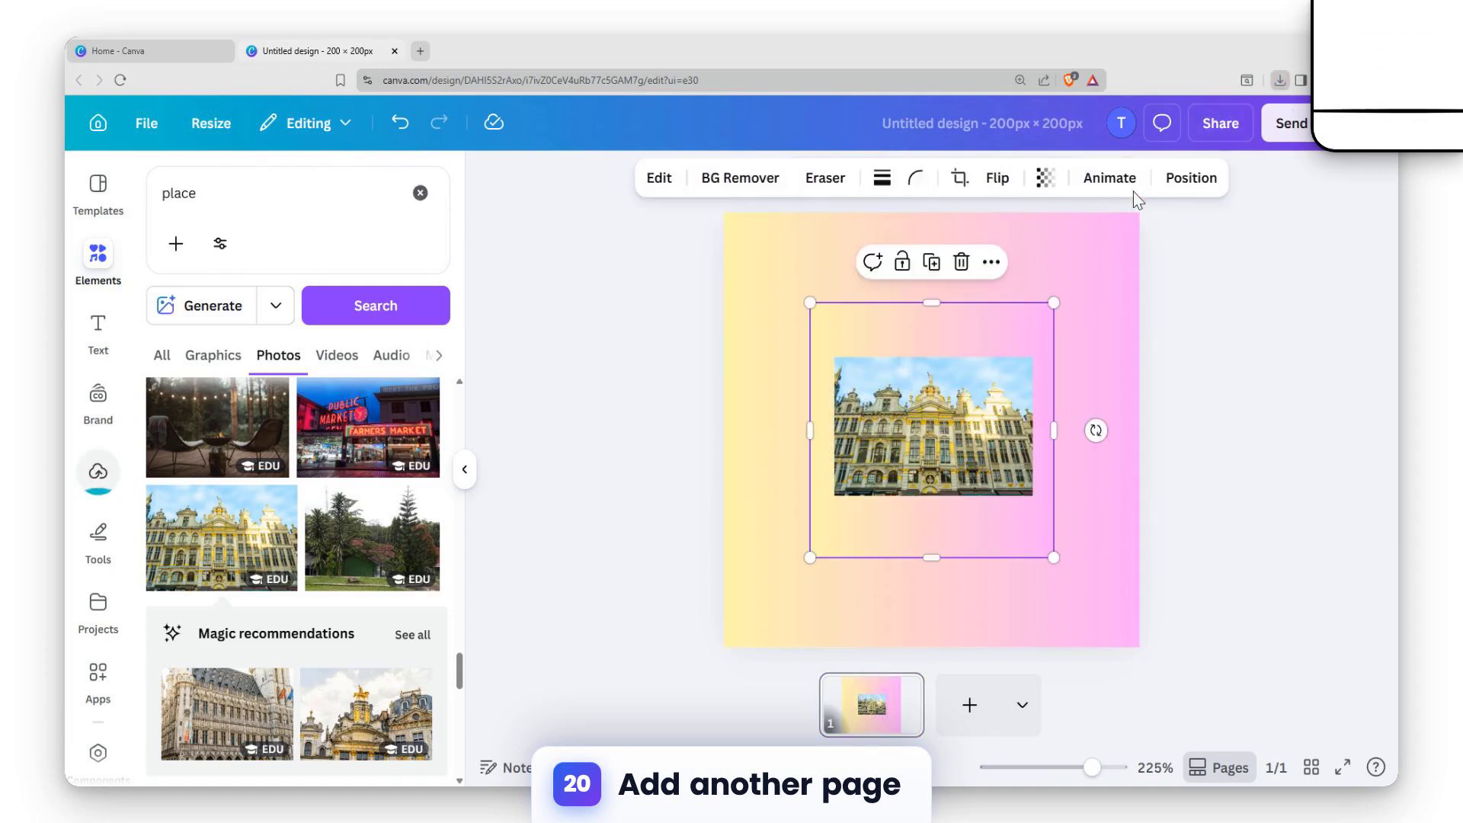
drag(1111, 191, 856, 283)
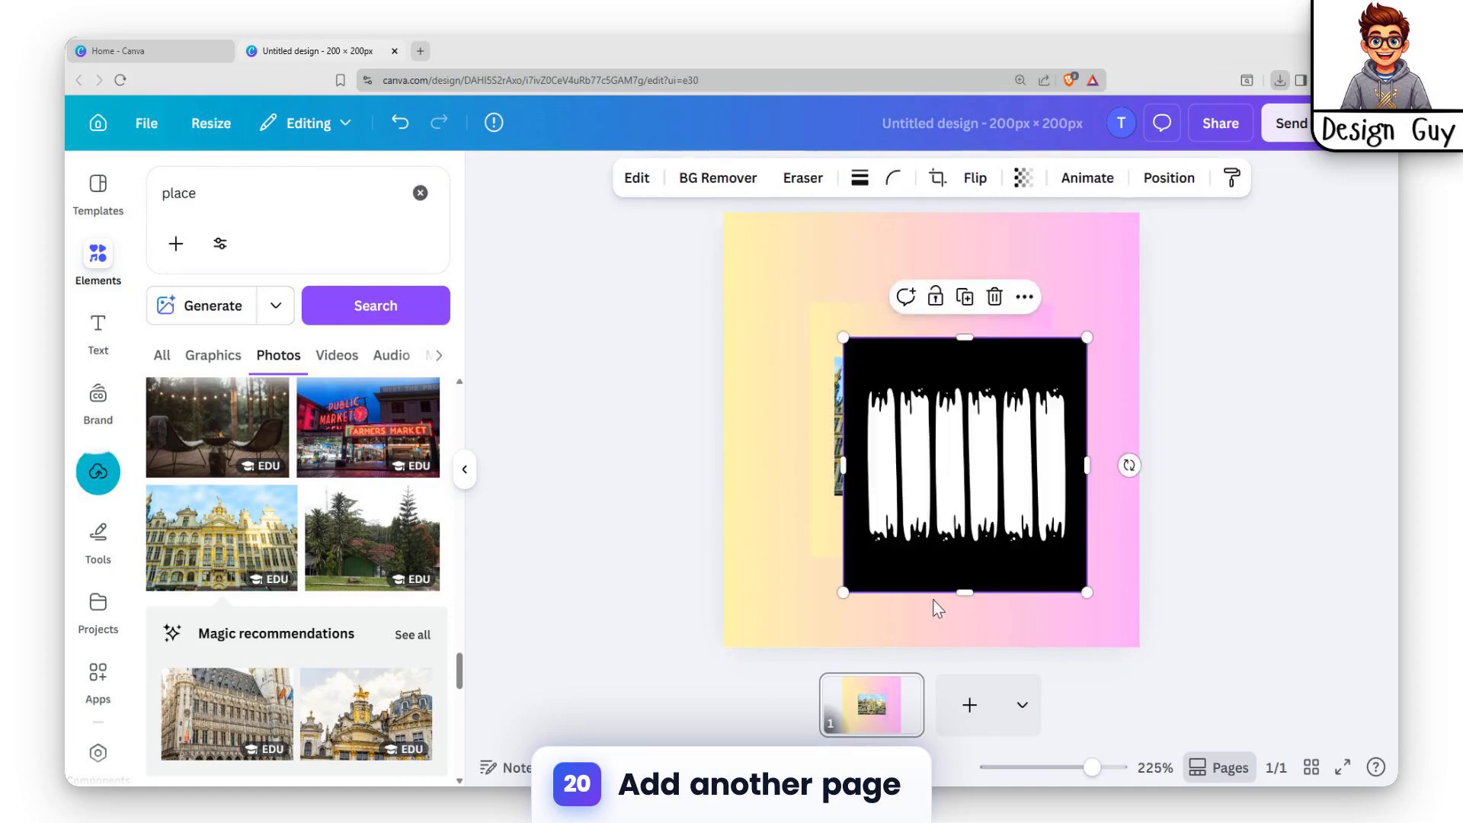
click(1159, 660)
click(855, 405)
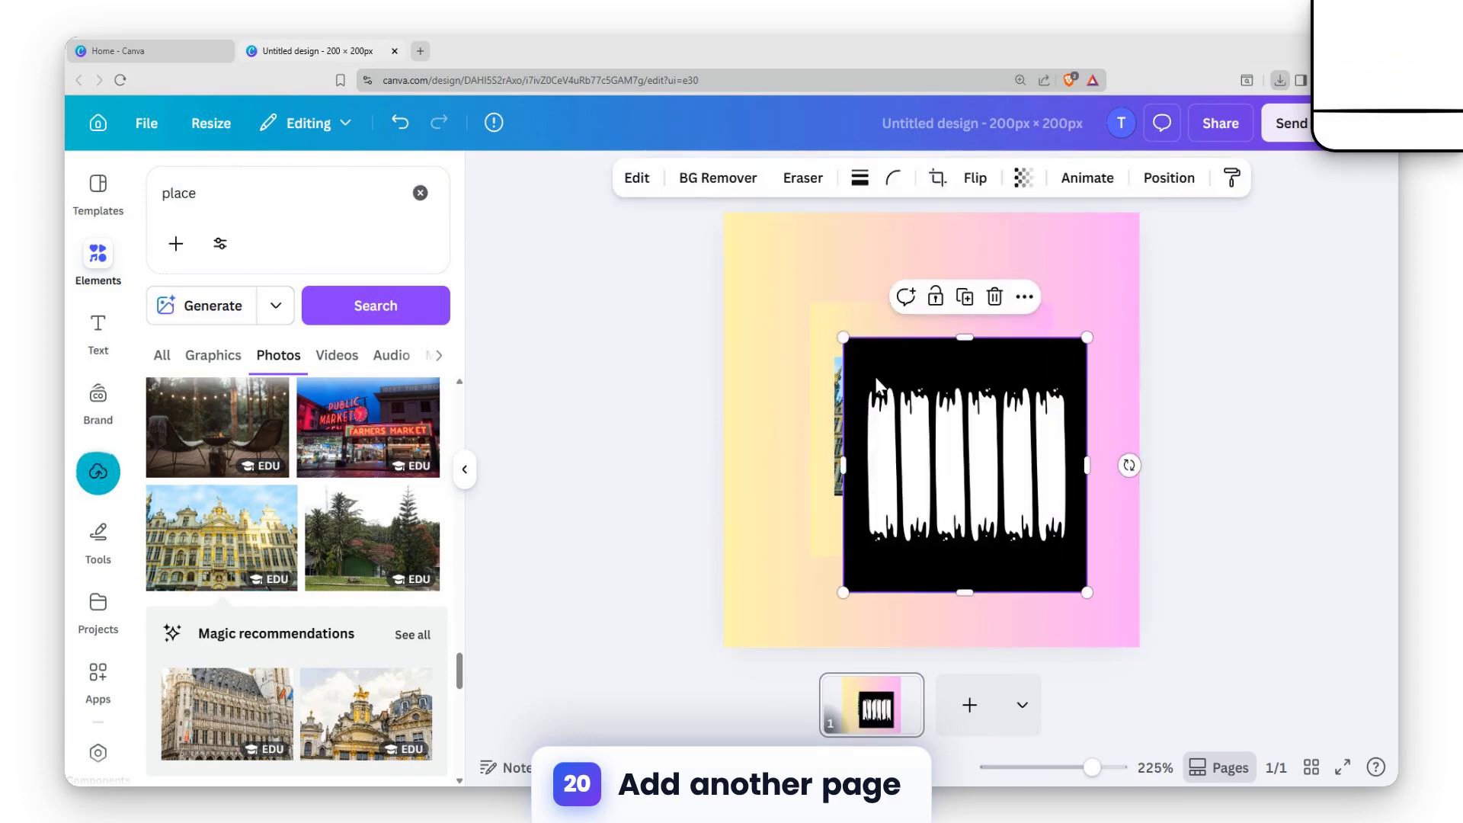
Arrange the brush stroke image in the page's upper left and the building image in its lower right.
click(673, 326)
mouse_move(948, 393)
mouse_down()
mouse_move(924, 405)
mouse_move(792, 344)
mouse_up()
click(1018, 340)
mouse_move(1021, 346)
mouse_down()
mouse_move(1134, 382)
mouse_move(1077, 413)
mouse_up()
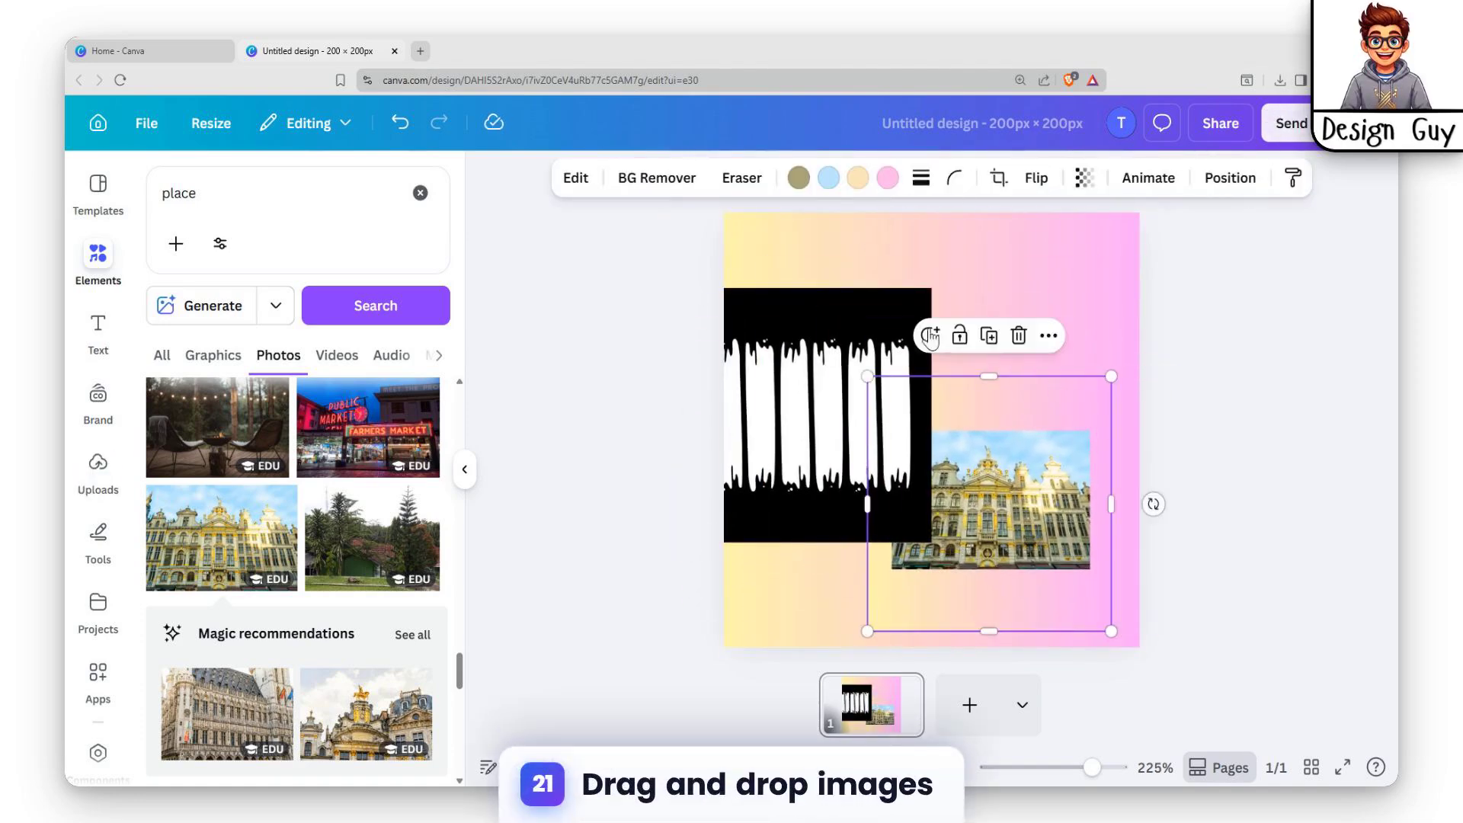
drag(848, 327, 876, 301)
Try a black page background, and settle on solid white in place of the gradient.
click(1051, 282)
click(872, 177)
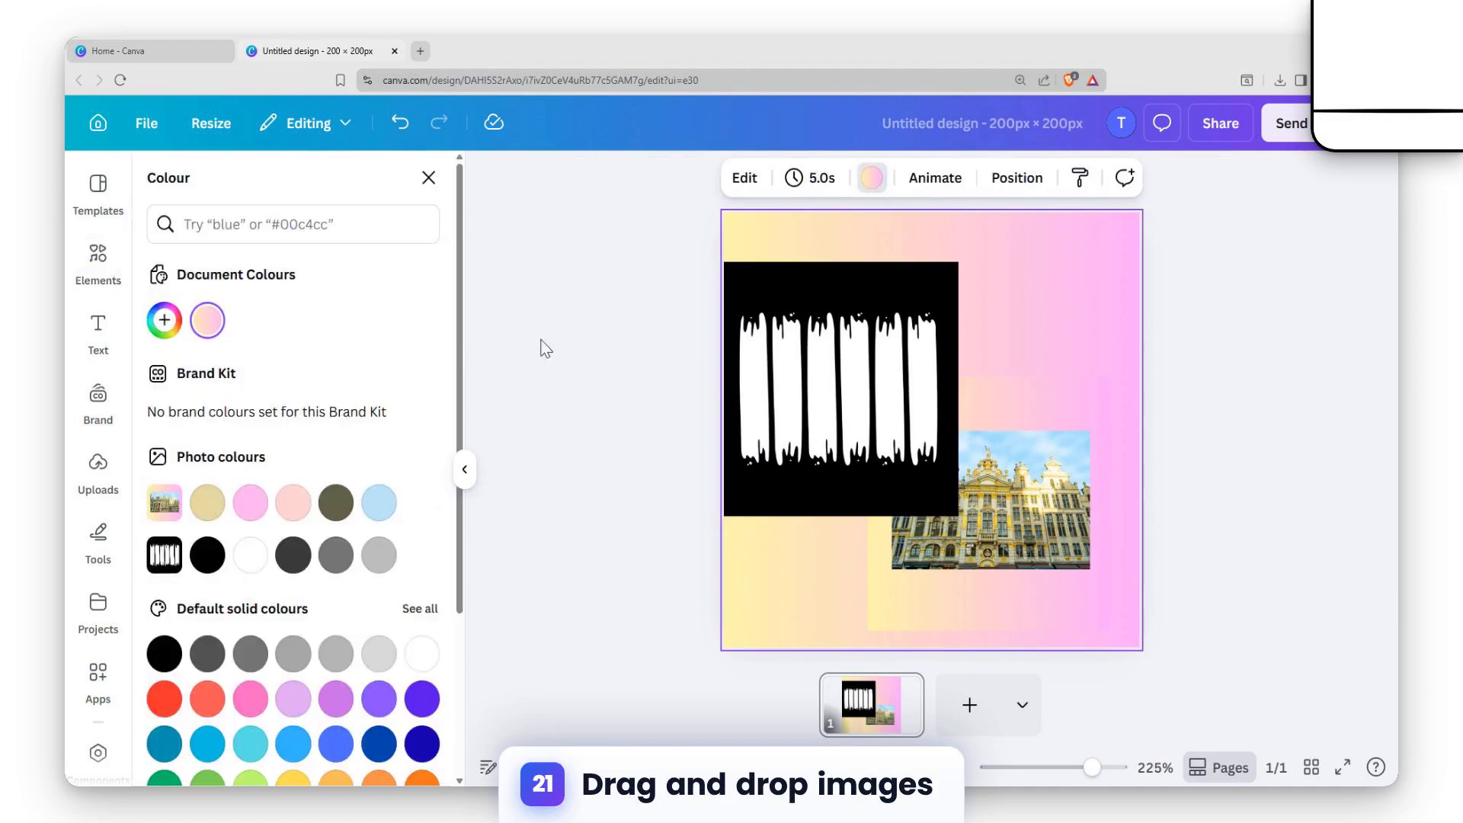
click(165, 654)
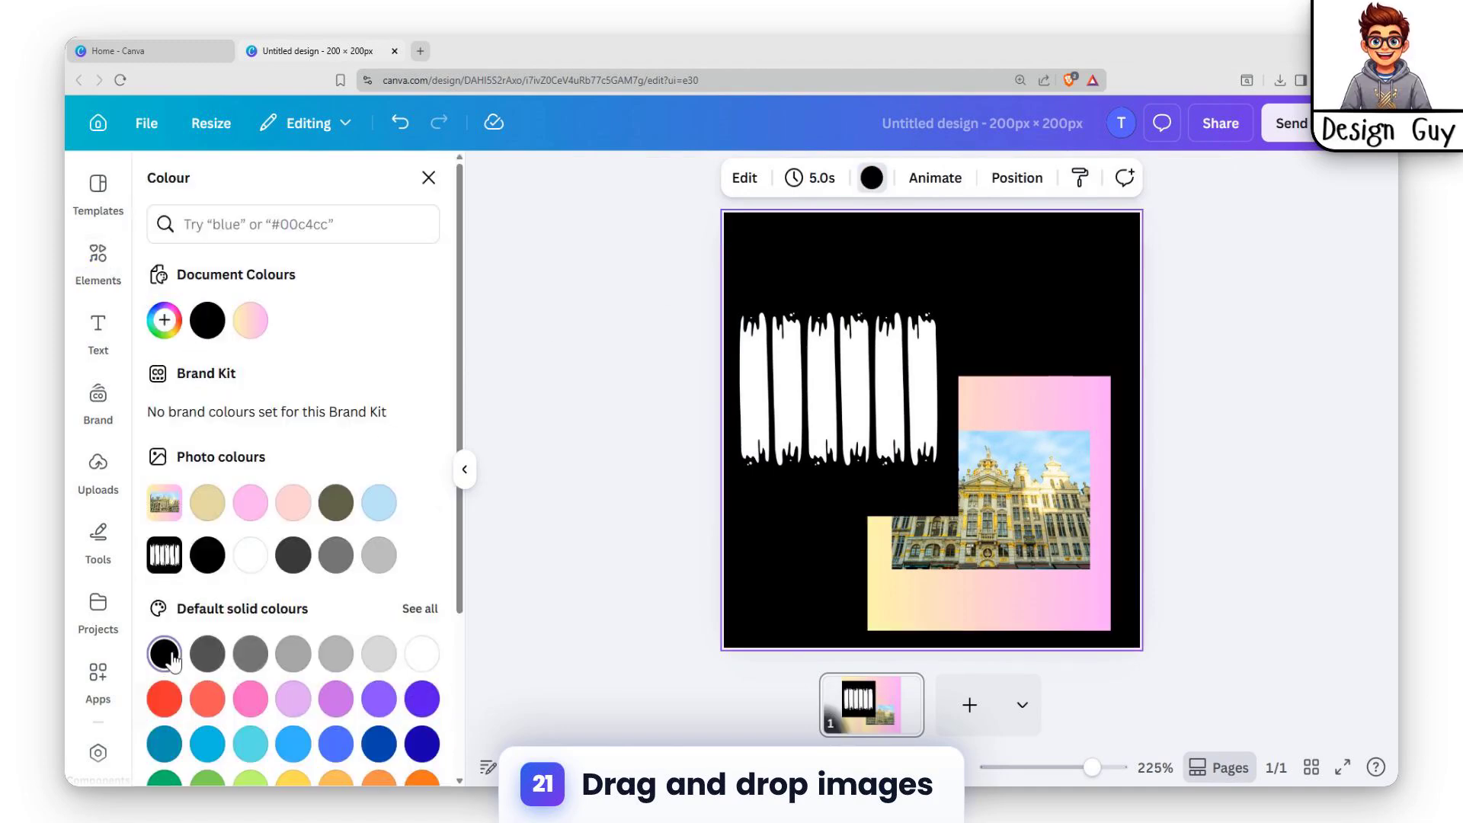
click(421, 654)
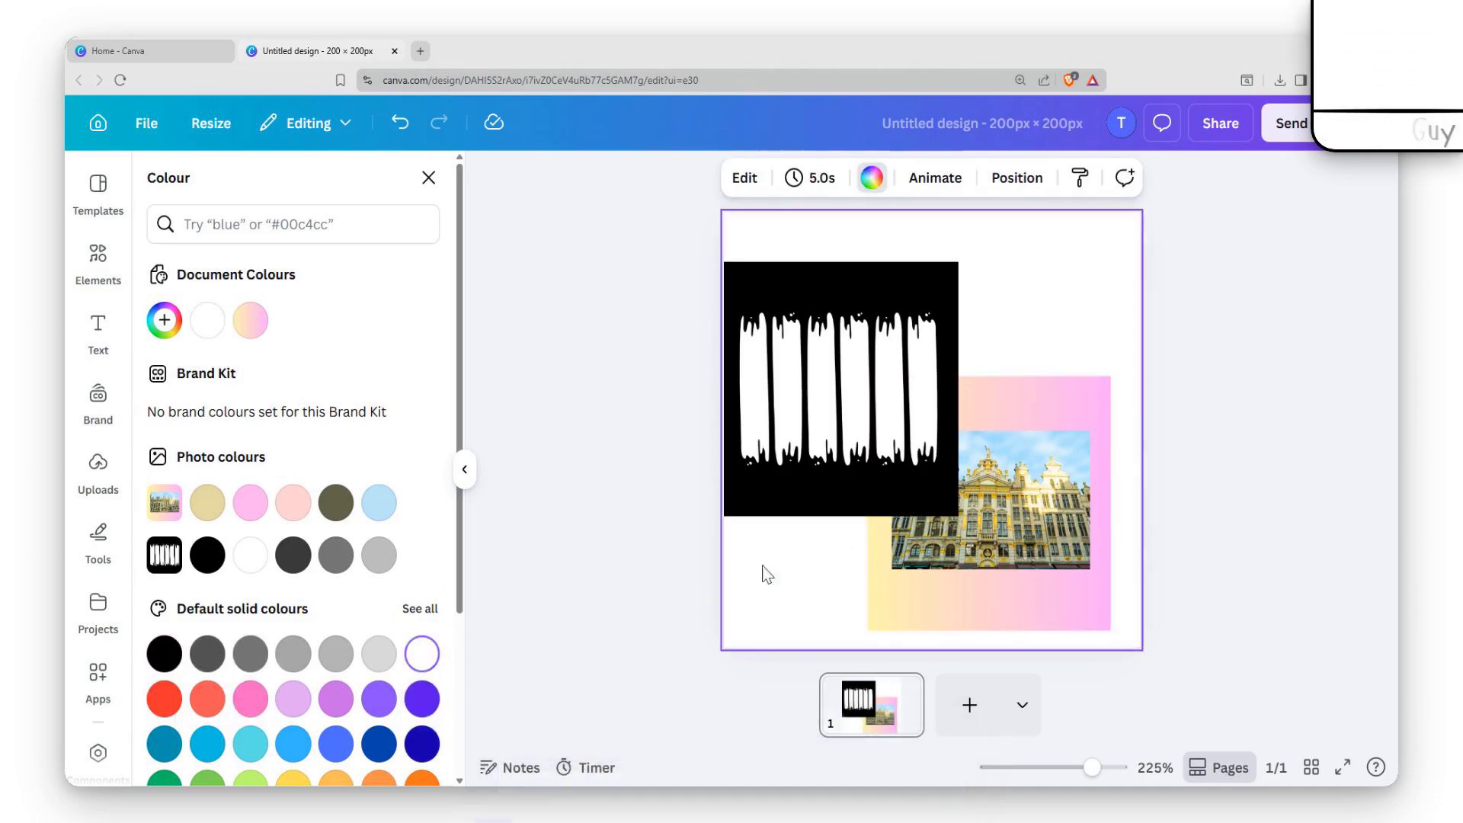
Shift the brush stroke image and the building image slightly up and to the right on the white page.
click(892, 332)
mouse_move(892, 333)
mouse_down()
mouse_move(951, 284)
mouse_move(916, 320)
mouse_up()
drag(1067, 428, 1084, 401)
Search the Canva apps for "Blend Image" and open the Blend Image app.
scroll(102, 526, down, 2)
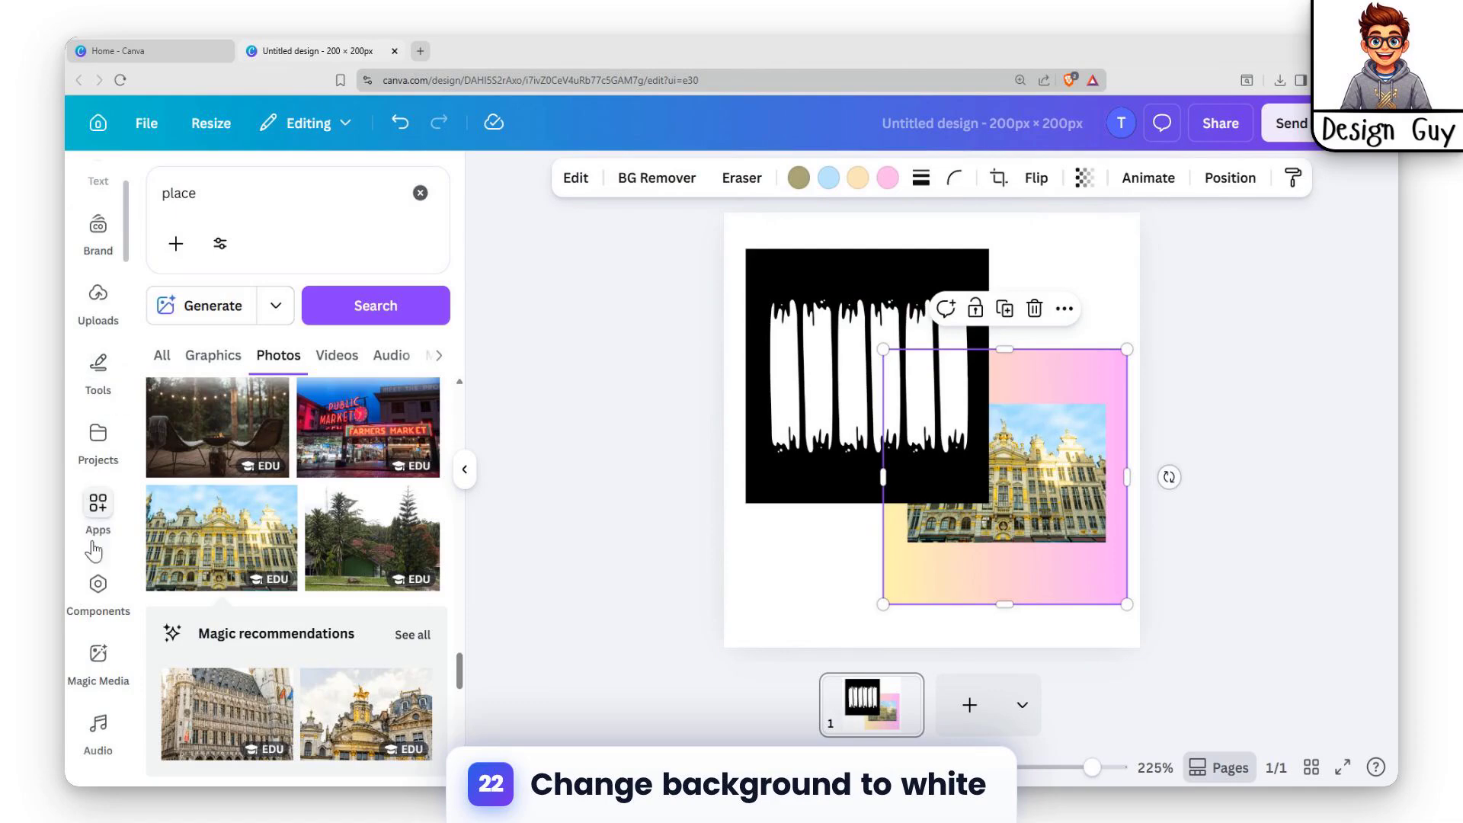
click(97, 504)
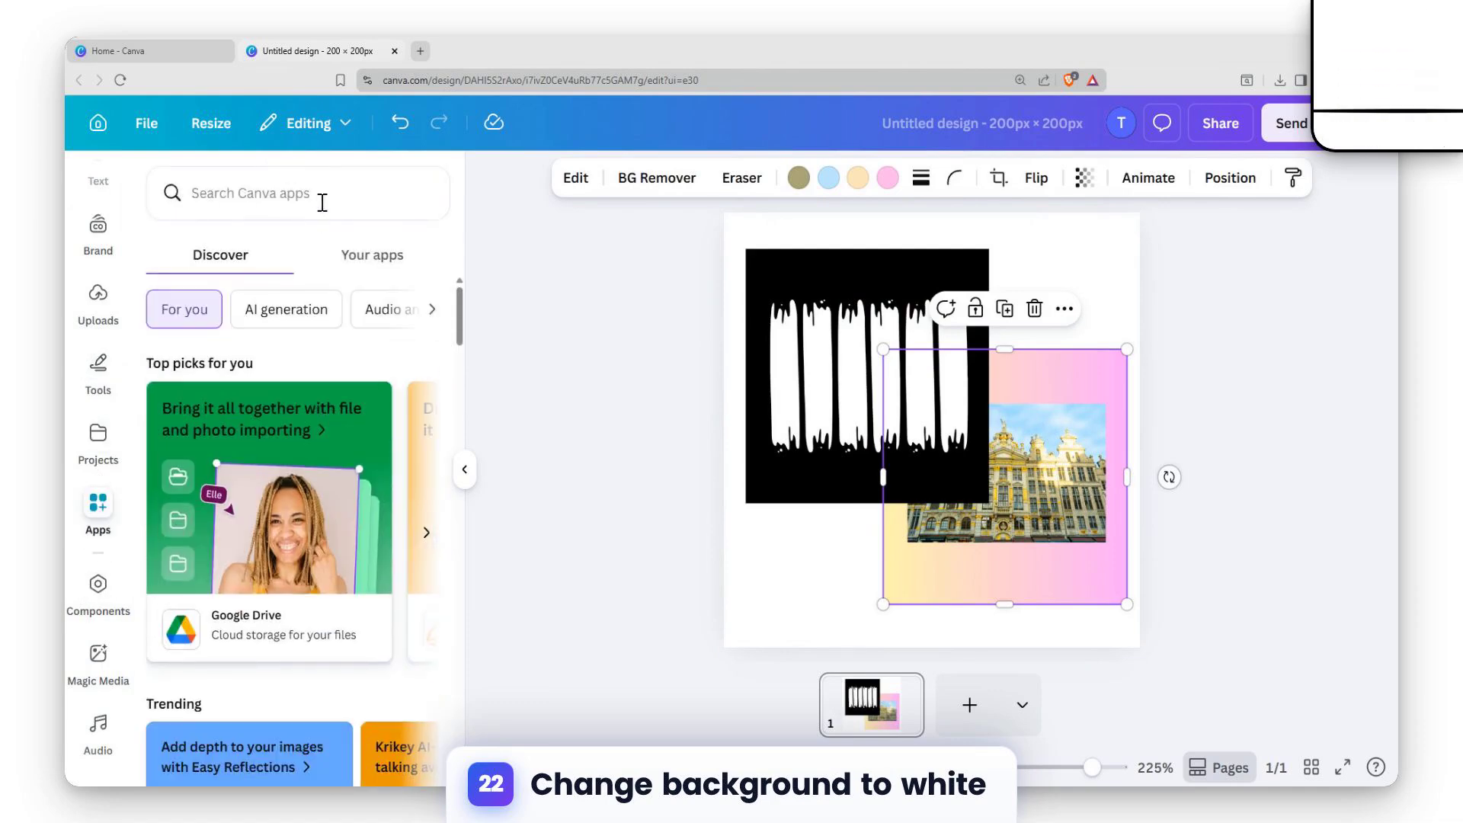
text(blend)
click(251, 282)
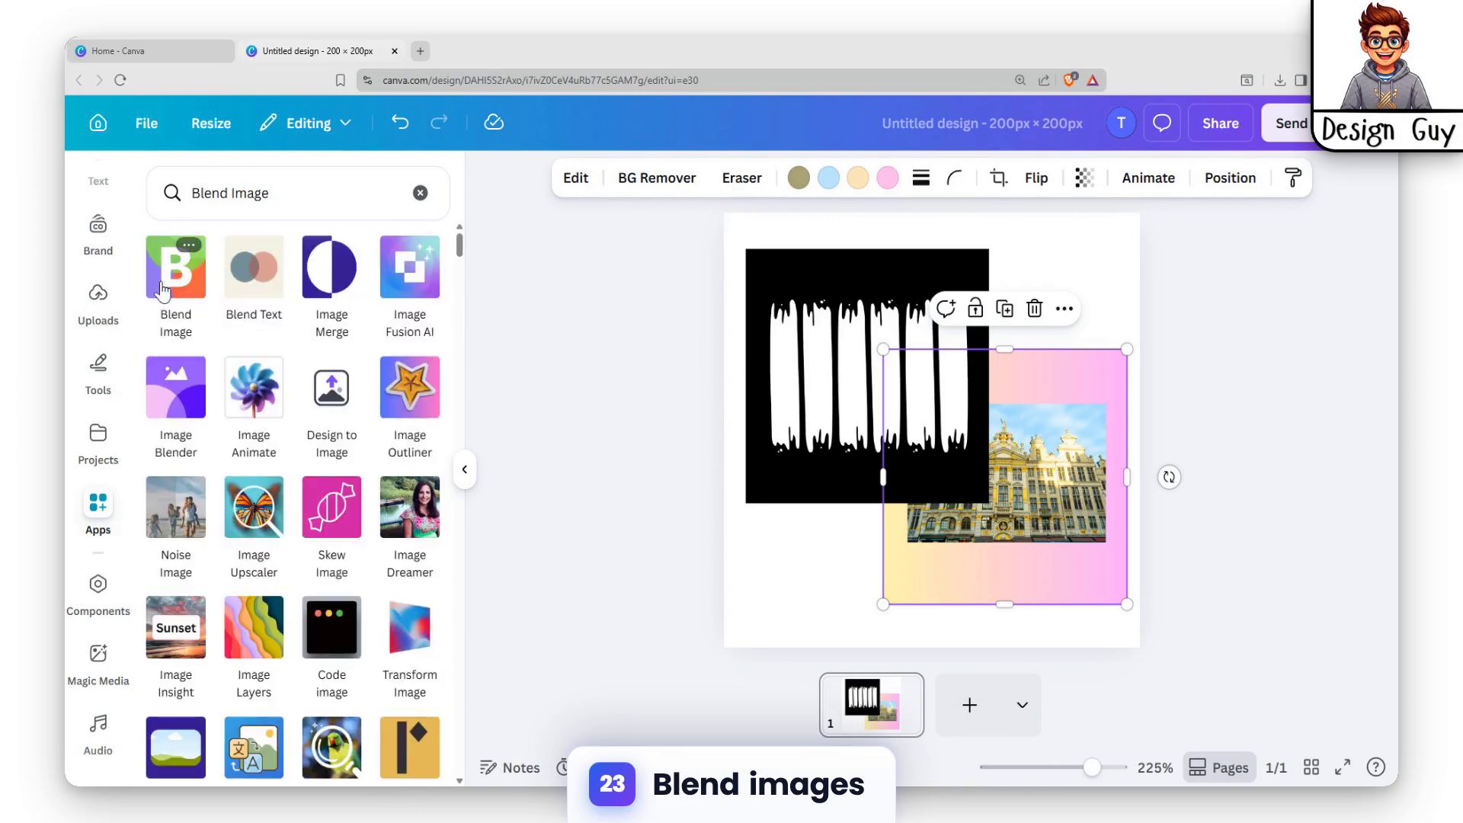
click(152, 288)
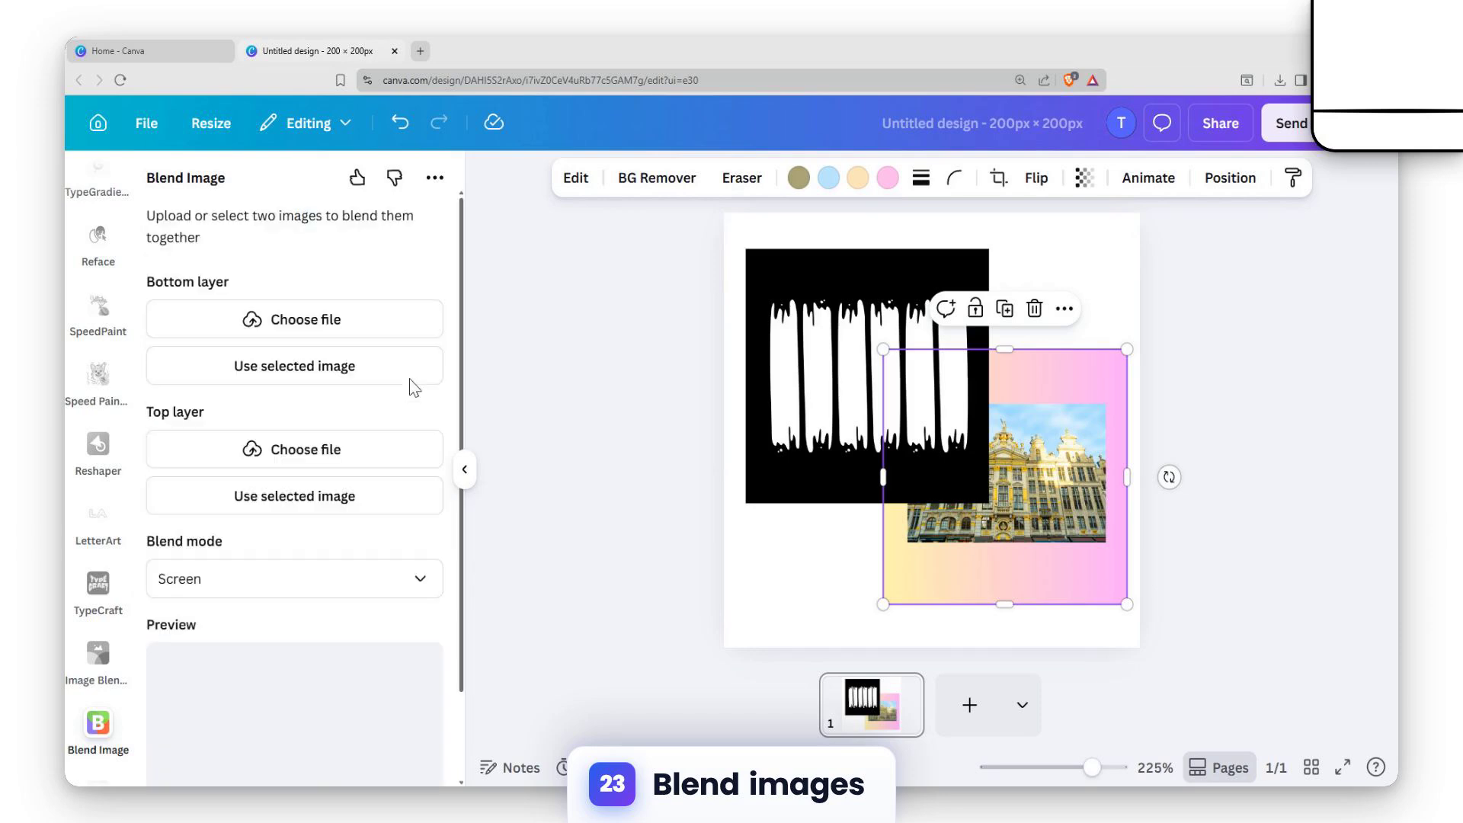
Move the brush stroke image up and the building image down-left, and use the building image as the bottom blend layer.
mouse_move(1044, 542)
mouse_down()
mouse_move(1072, 561)
mouse_move(1035, 522)
mouse_up()
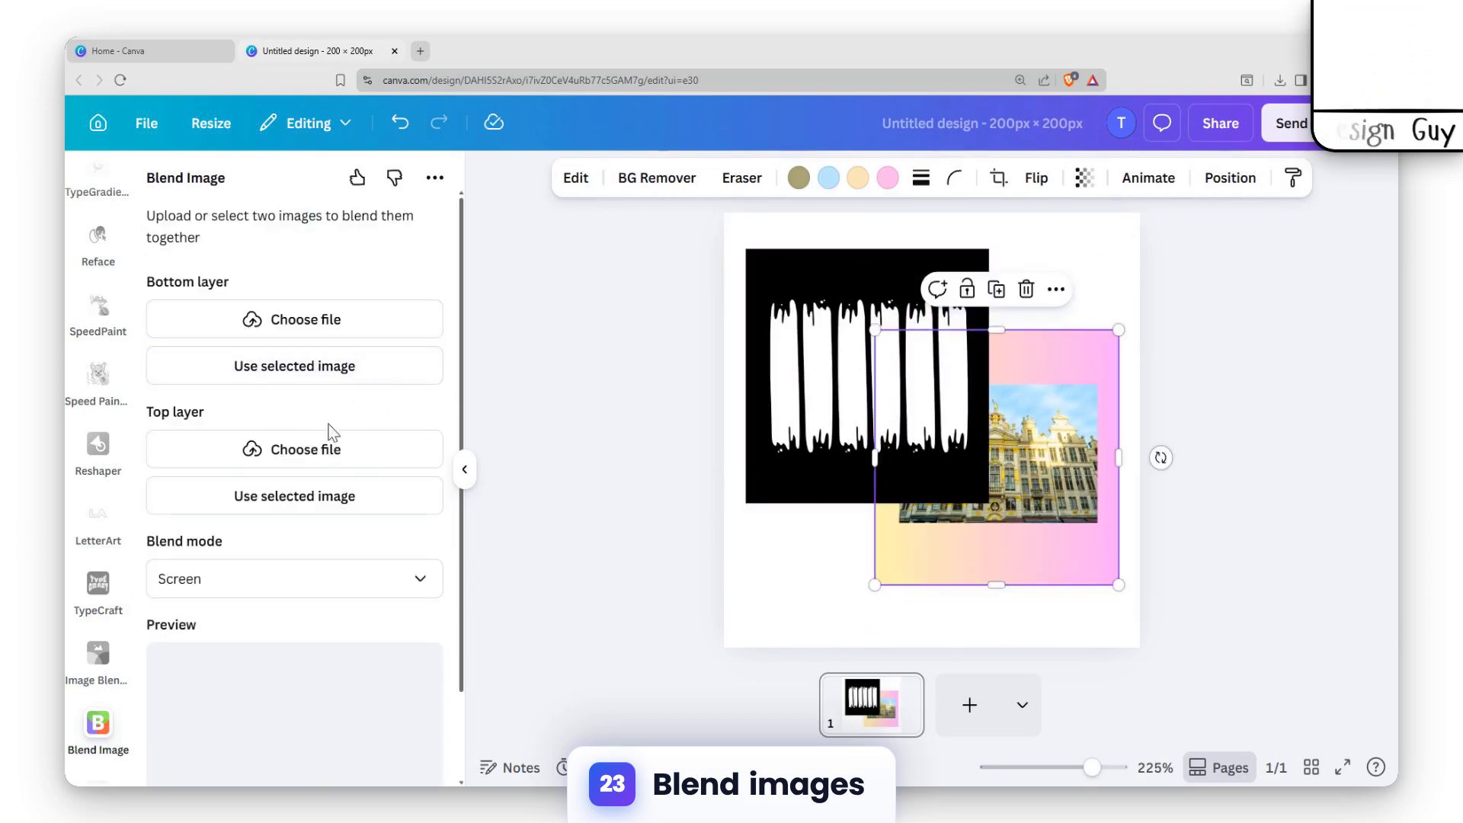
drag(859, 360, 852, 324)
click(1058, 387)
drag(1059, 389, 1052, 423)
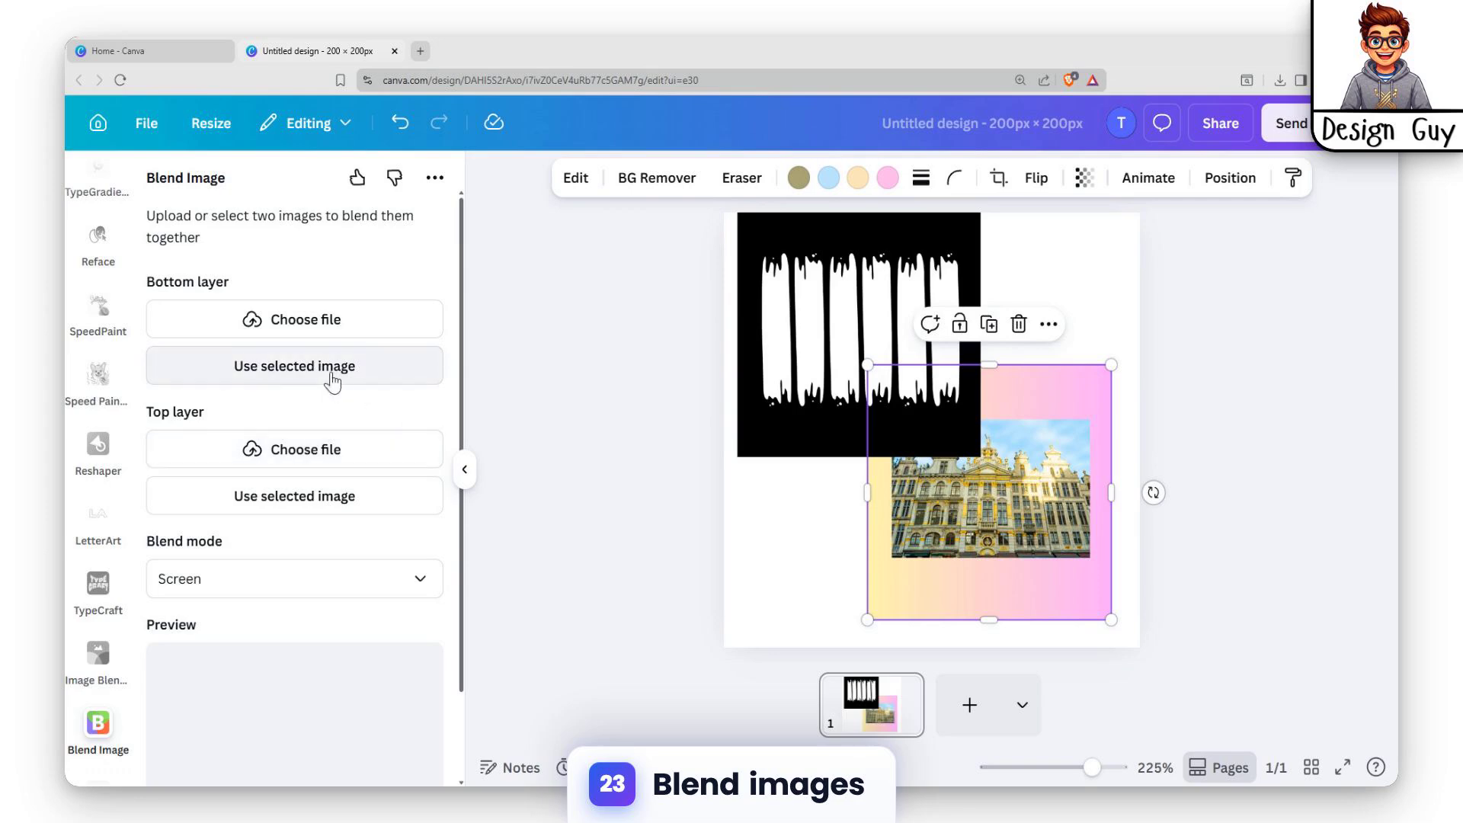
click(257, 369)
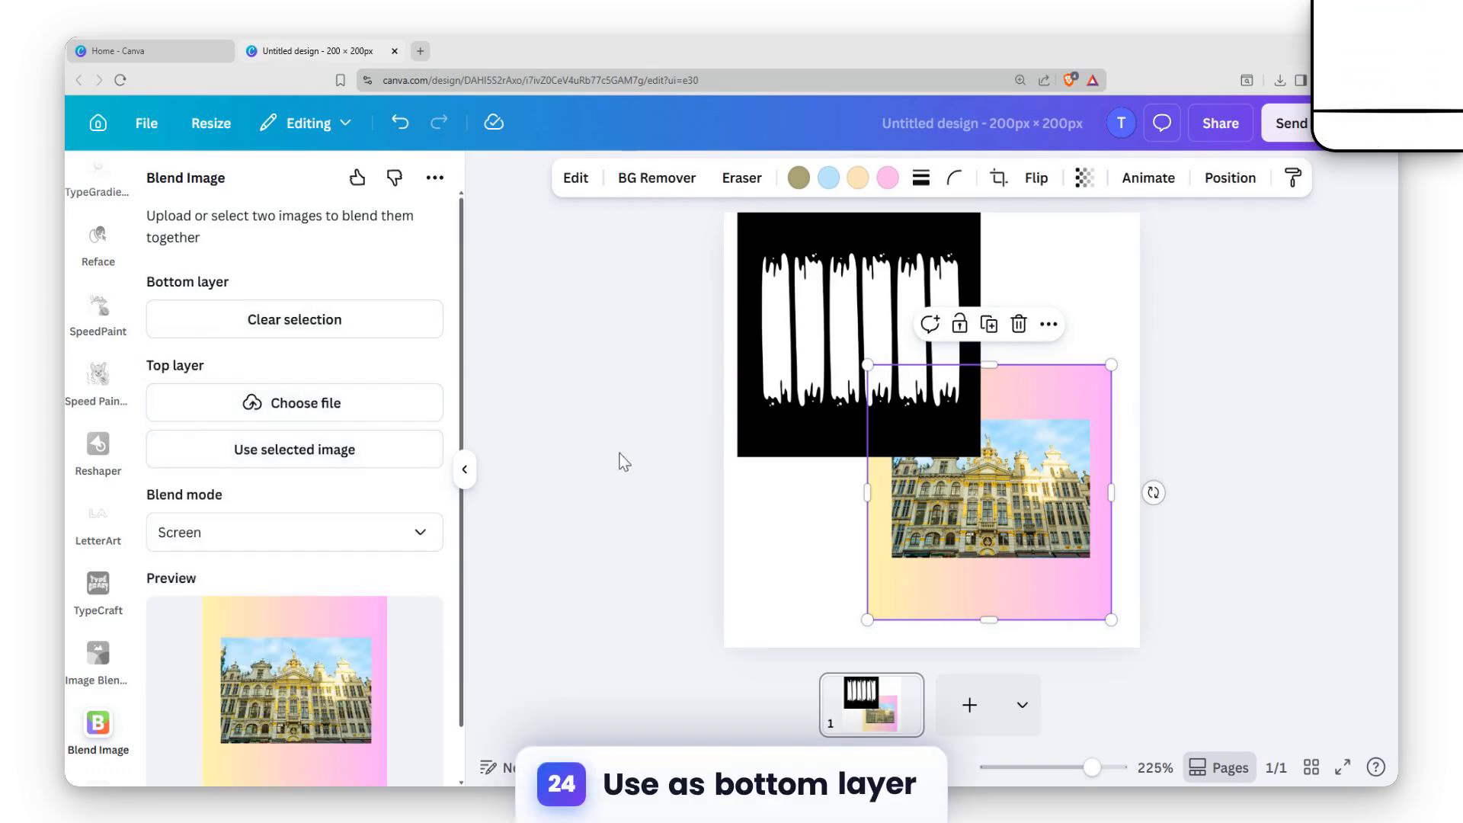
Use the brush stroke image as the top blend layer and set the blend mode to Multiply.
click(785, 336)
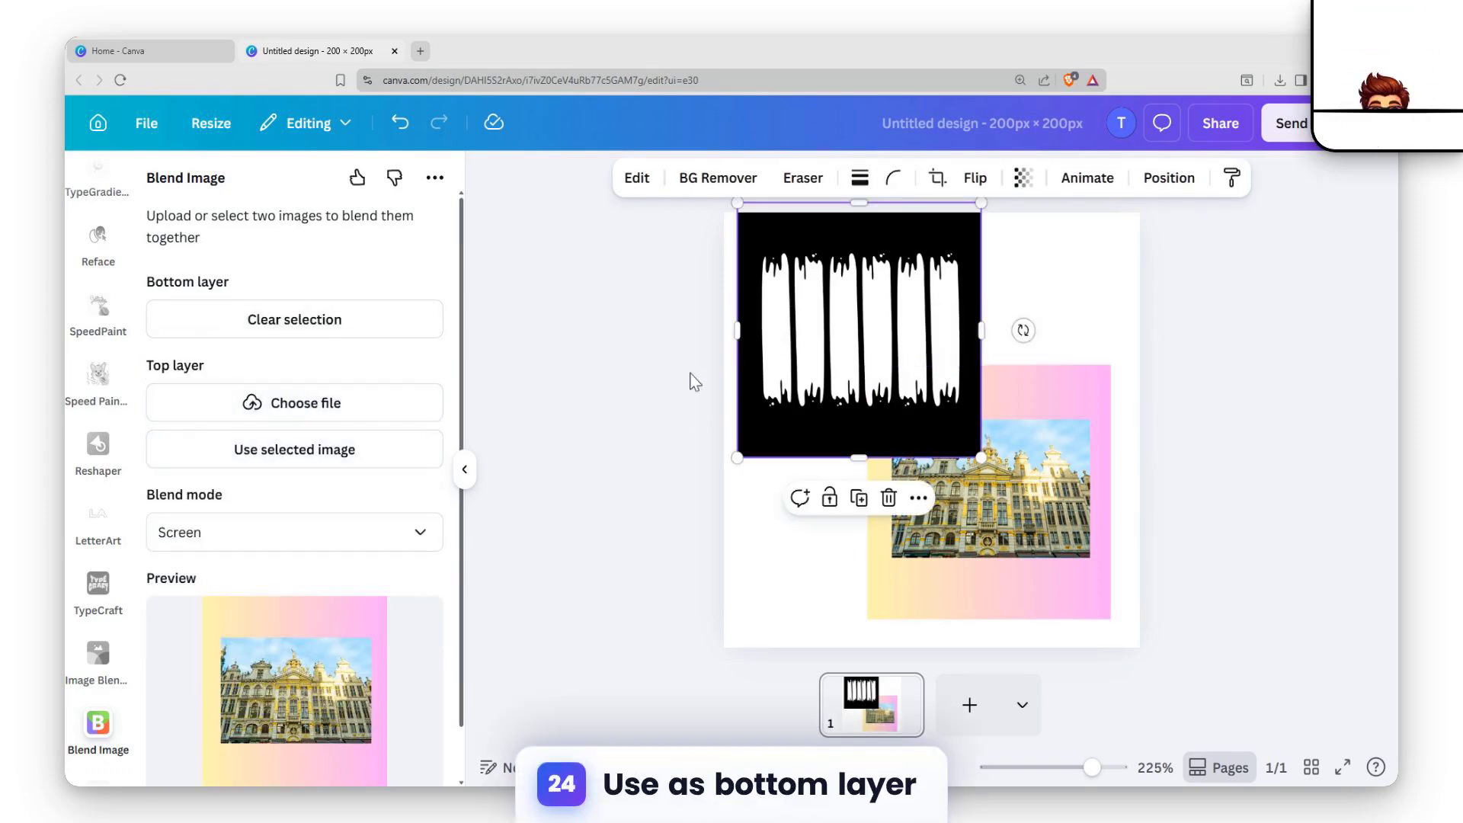
click(293, 456)
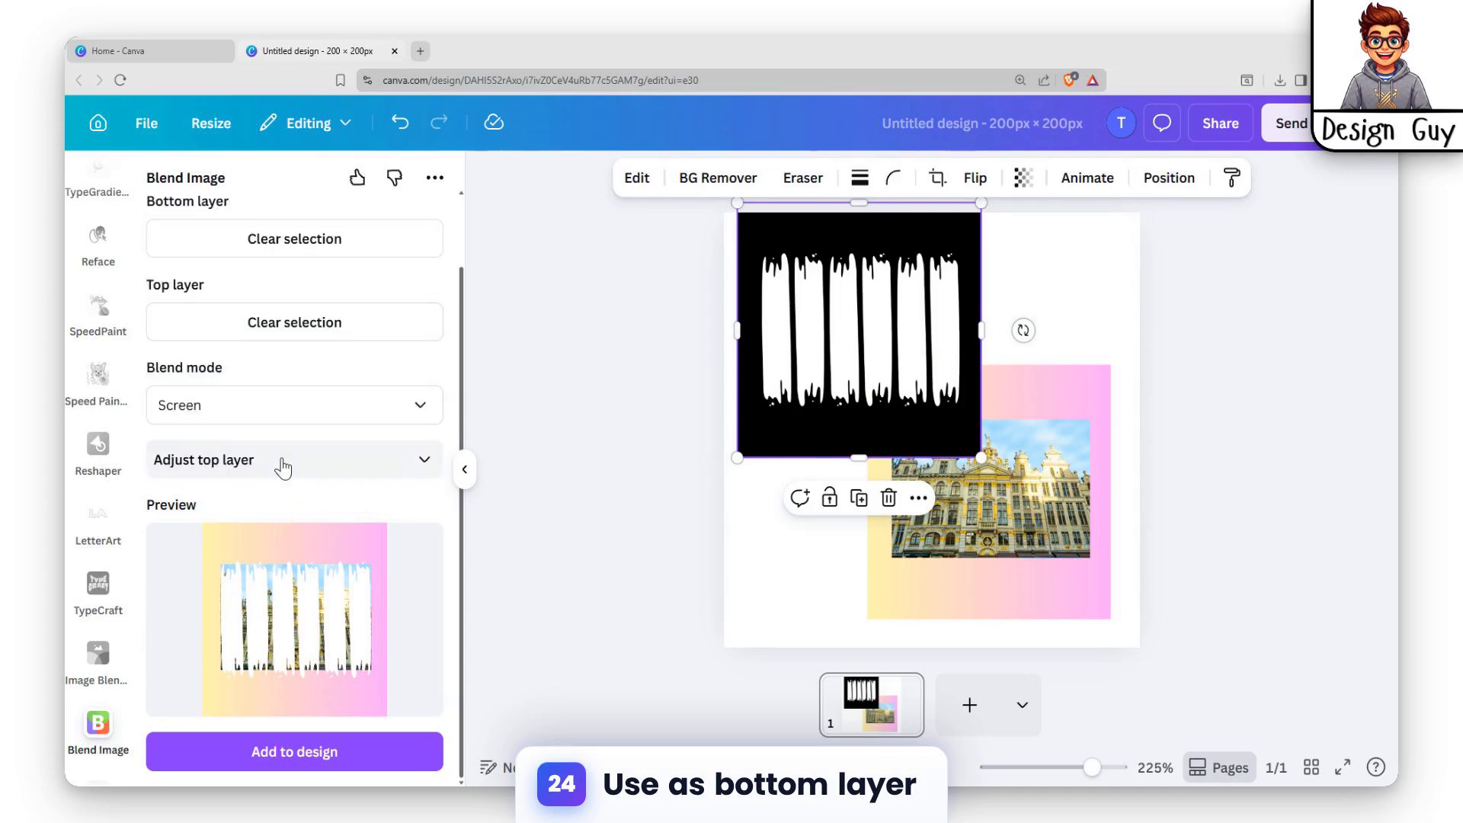
click(343, 412)
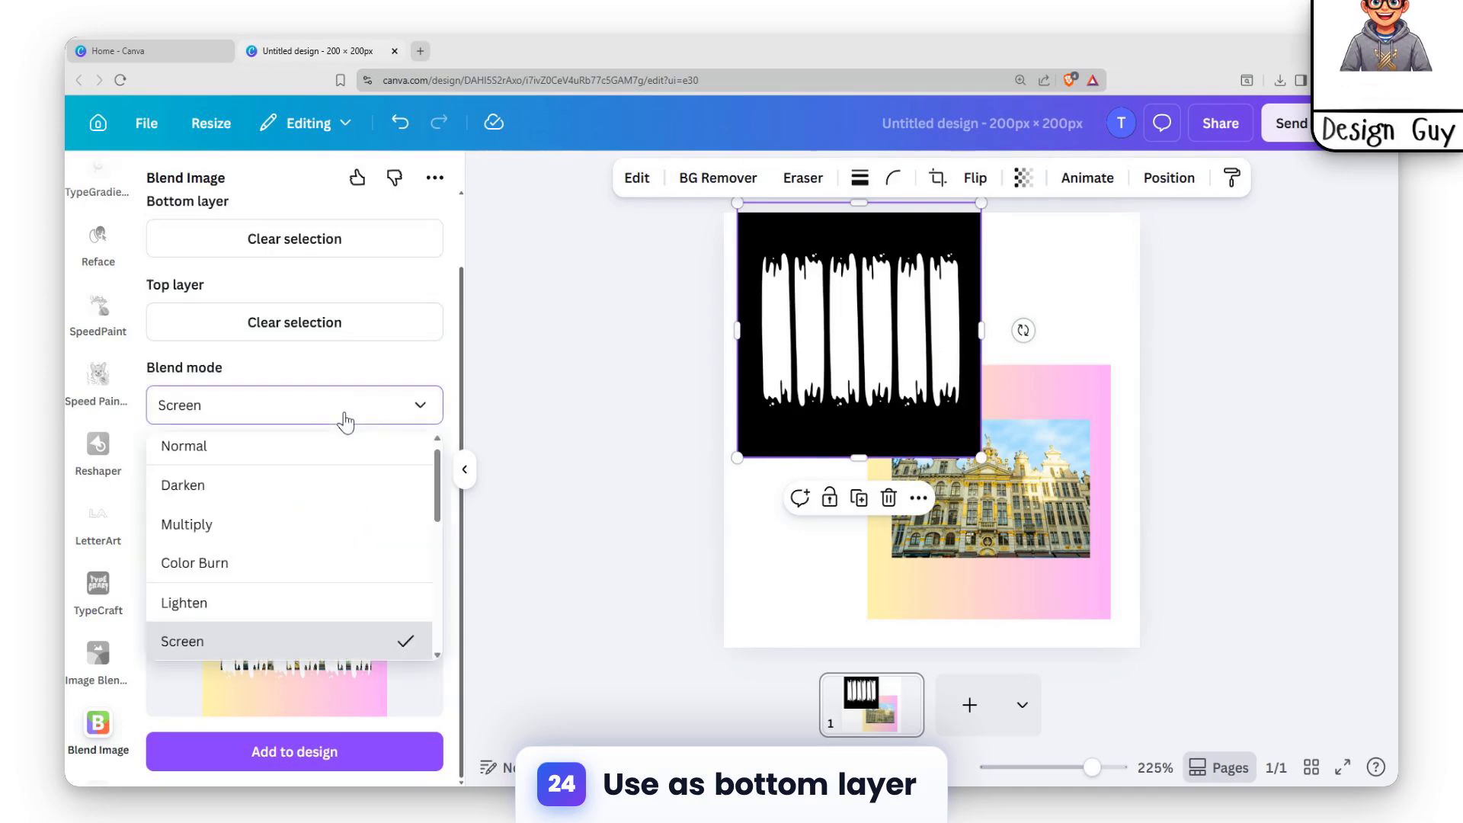
click(235, 526)
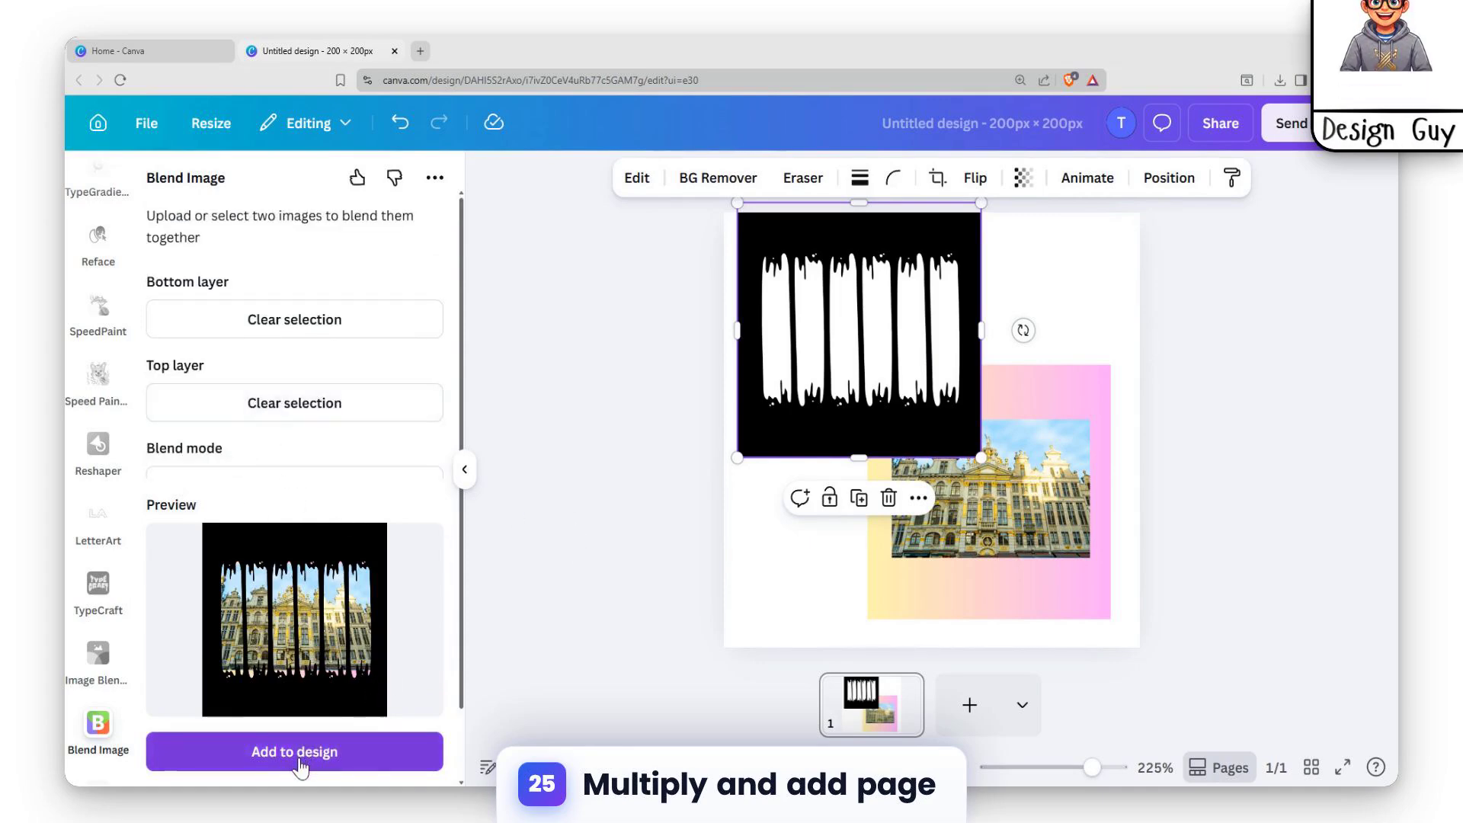
Add the blended image to a new second page and enlarge it to cover nearly the whole page.
click(970, 706)
click(287, 751)
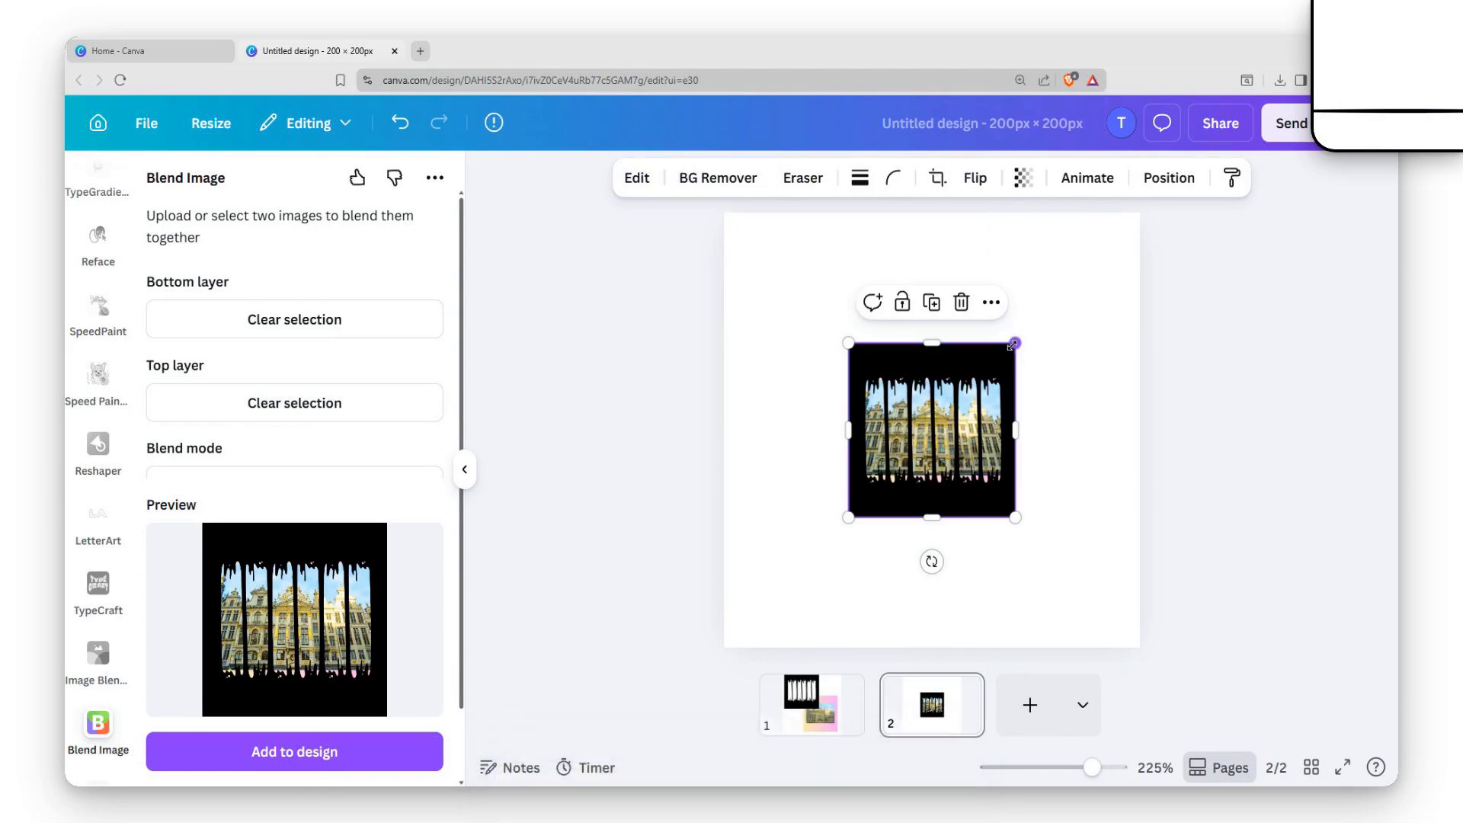
drag(1015, 342, 1117, 236)
drag(854, 538, 701, 662)
Set the blended image as the background of page 2 and deselect it.
right_click(1097, 274)
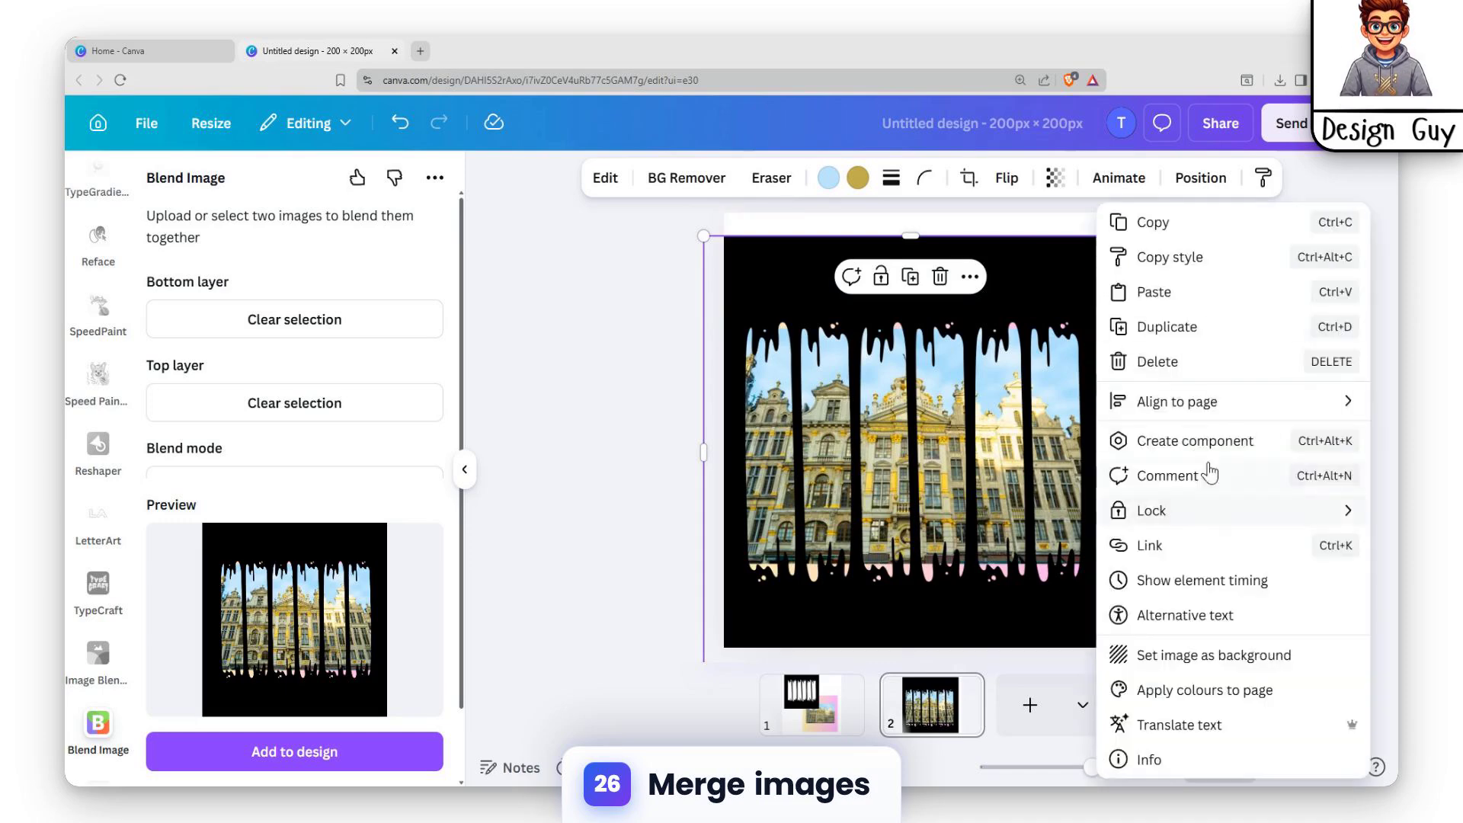
click(1192, 651)
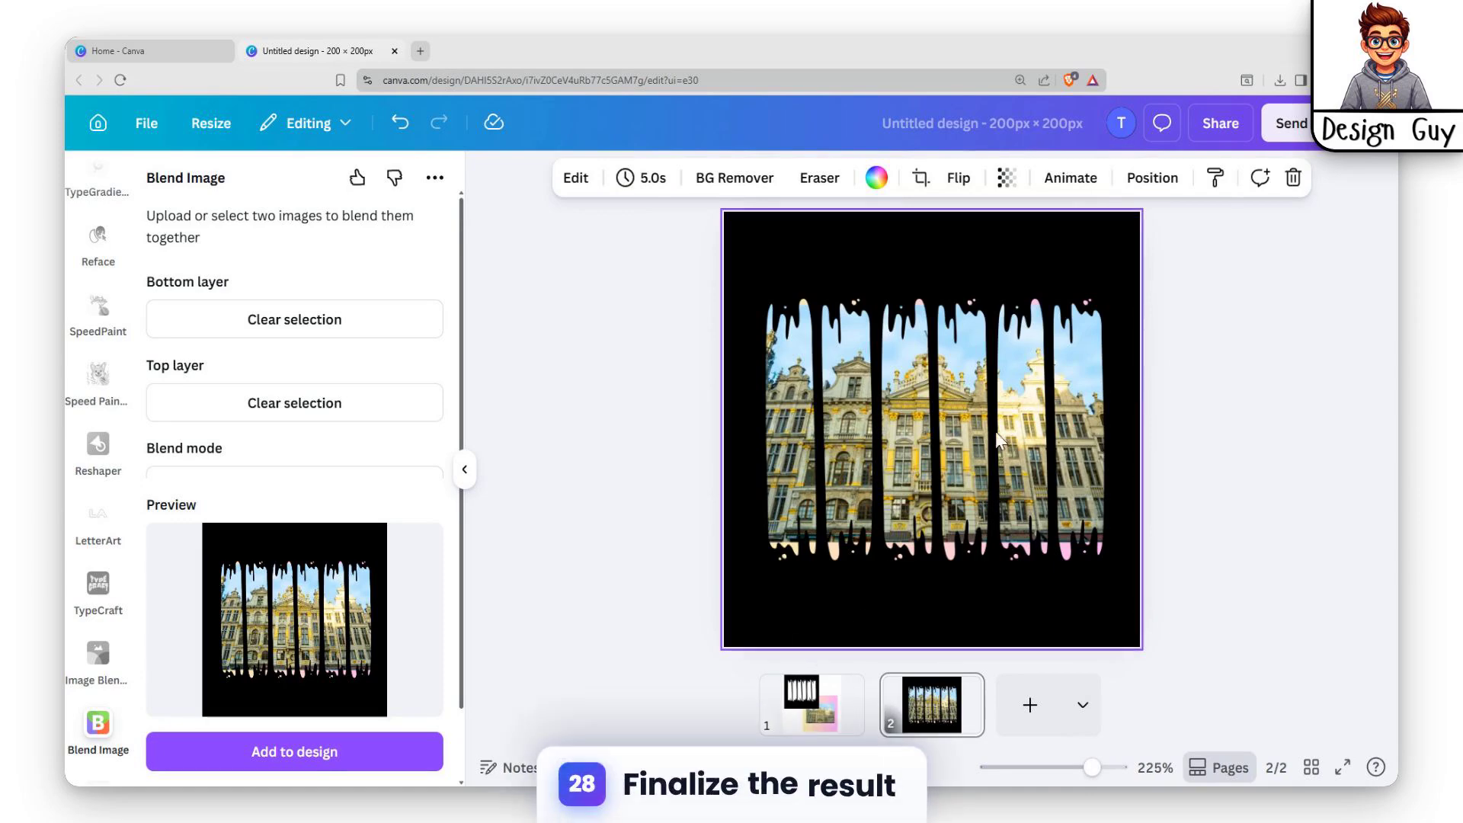
click(1231, 278)
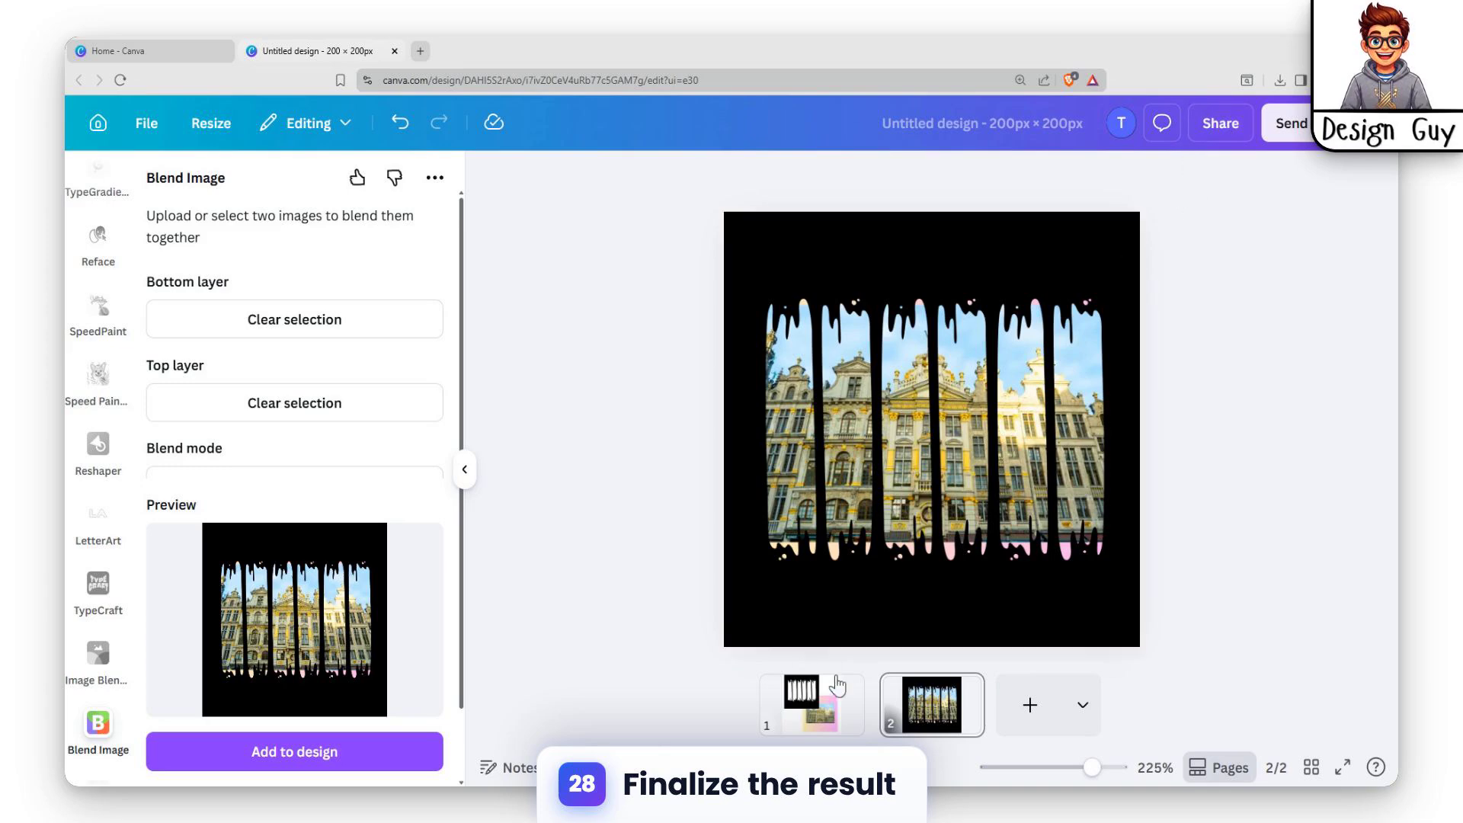
Delete page 1 with the two source images, keeping only the blended page.
click(842, 695)
click(843, 690)
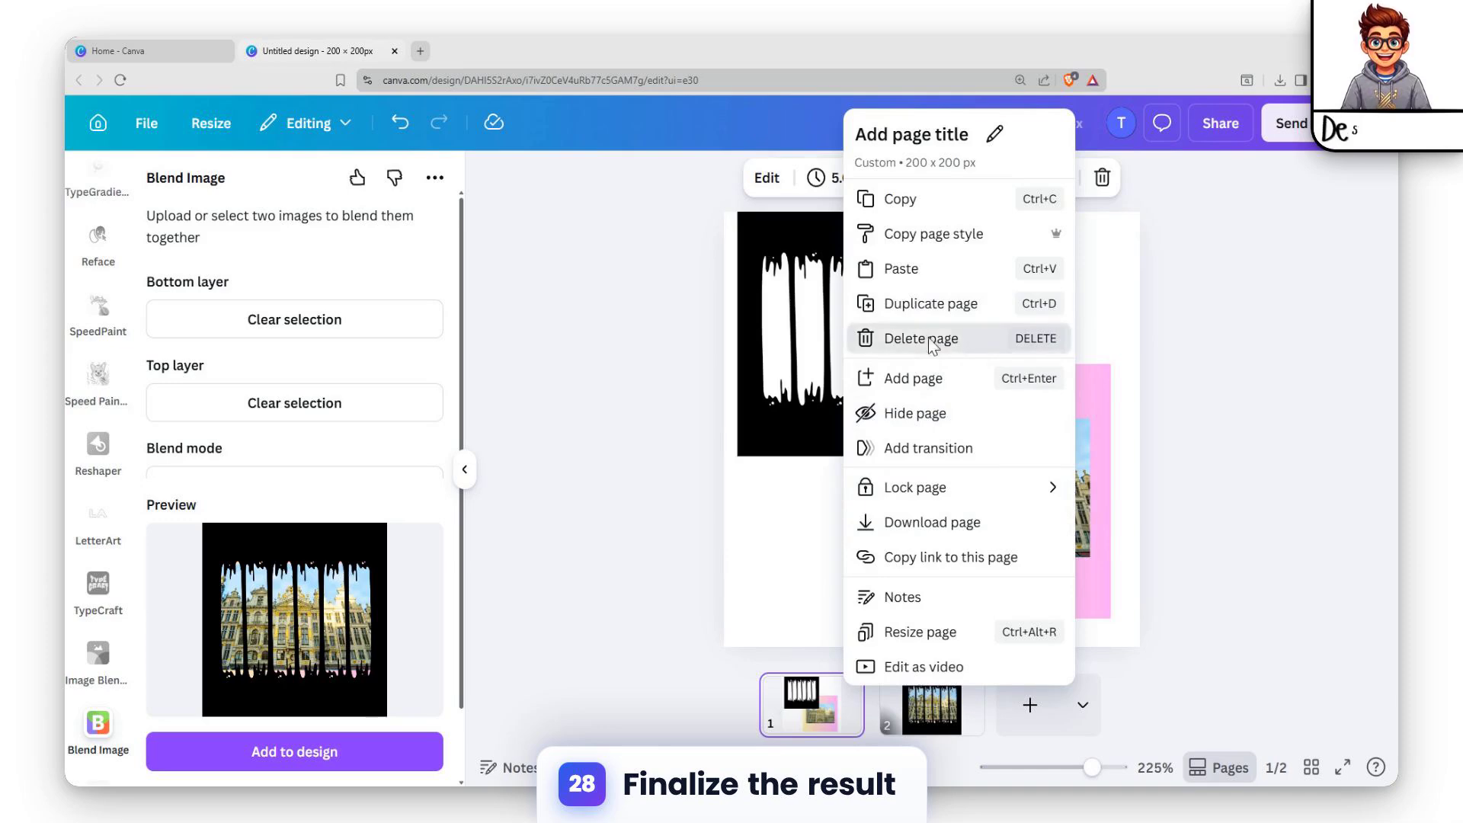
click(1031, 341)
Open the design's download settings and display the available file types.
click(1208, 118)
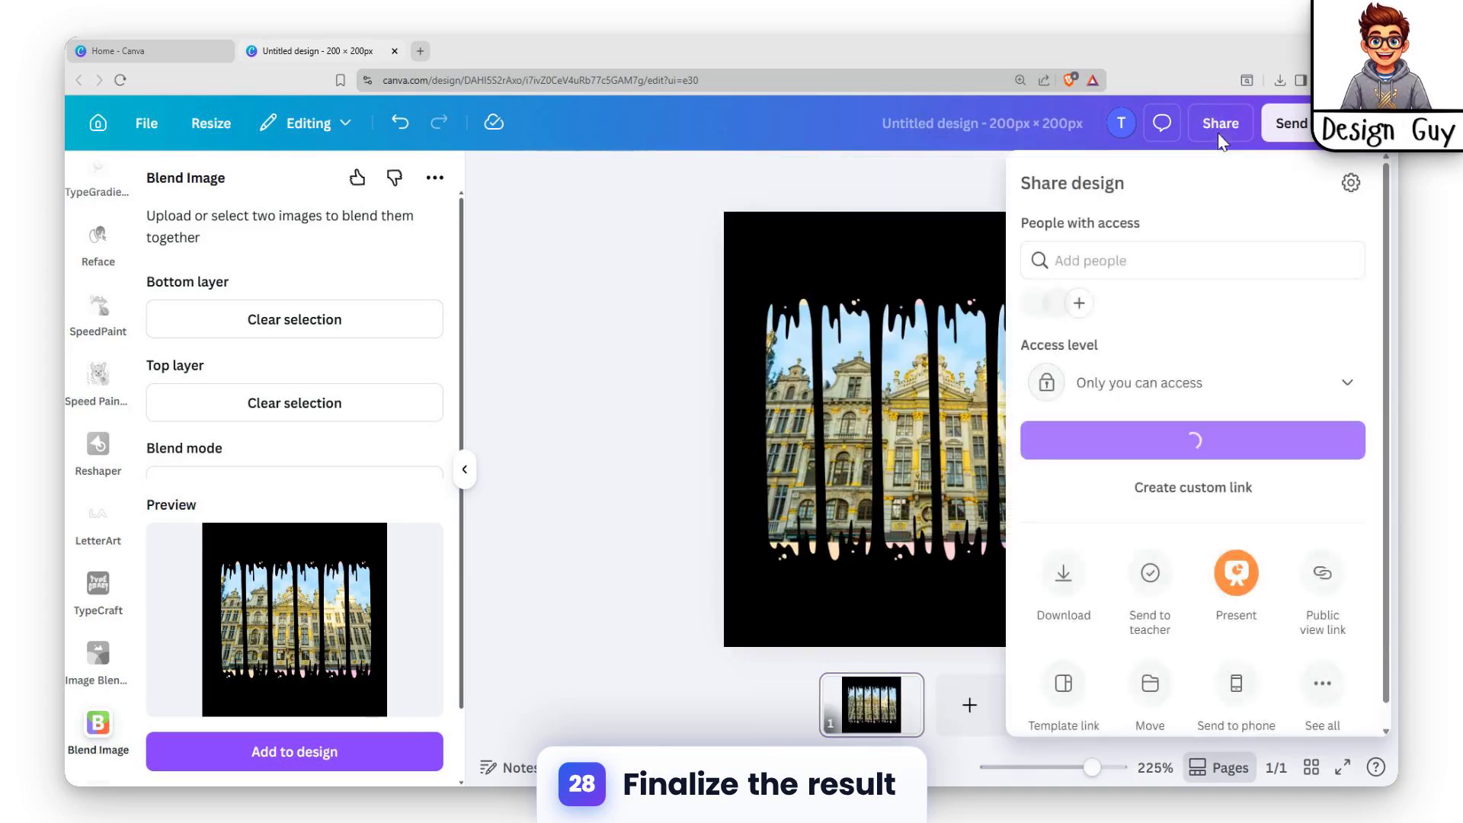
click(1066, 558)
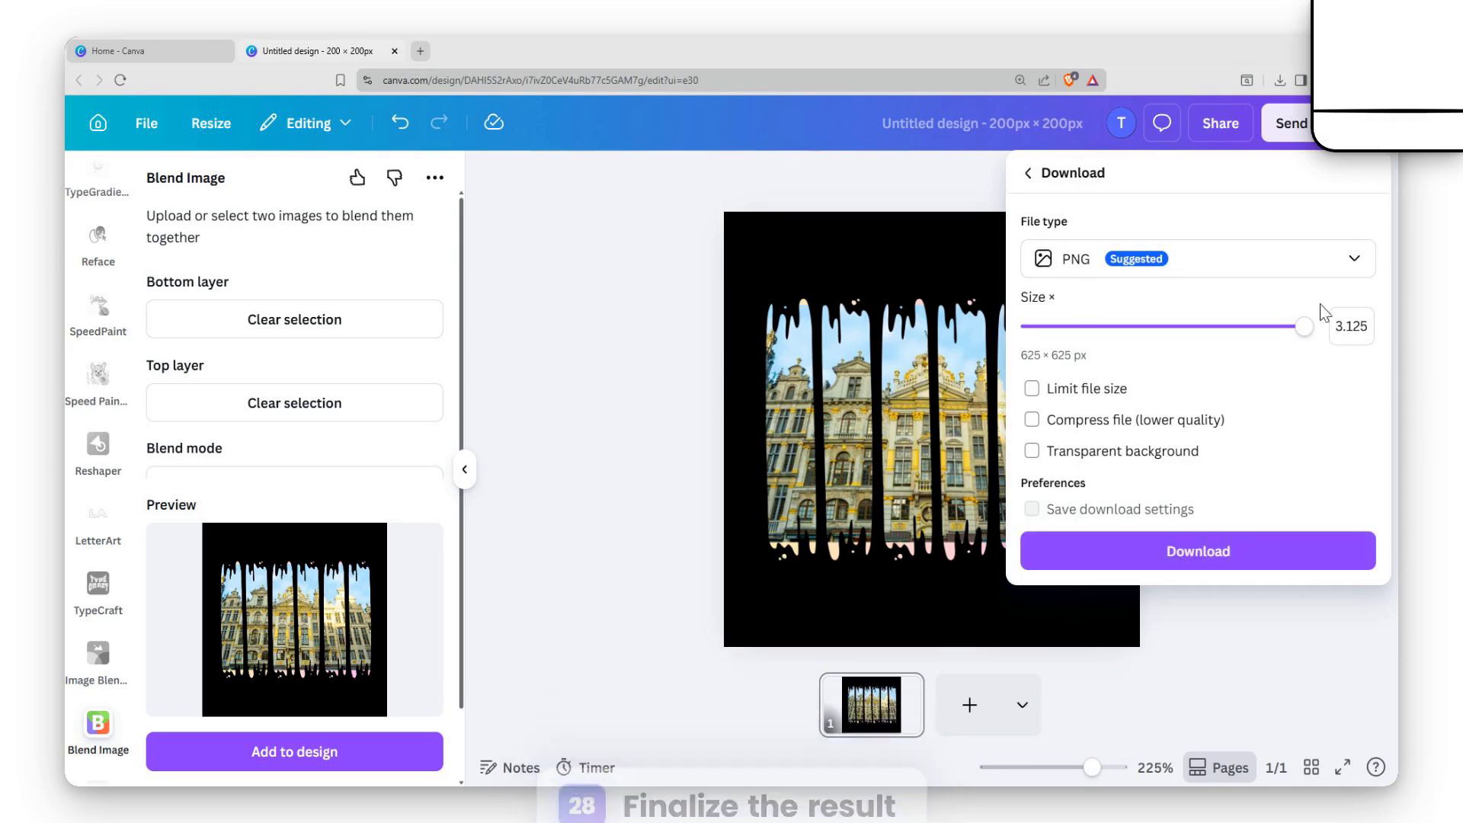
click(1337, 269)
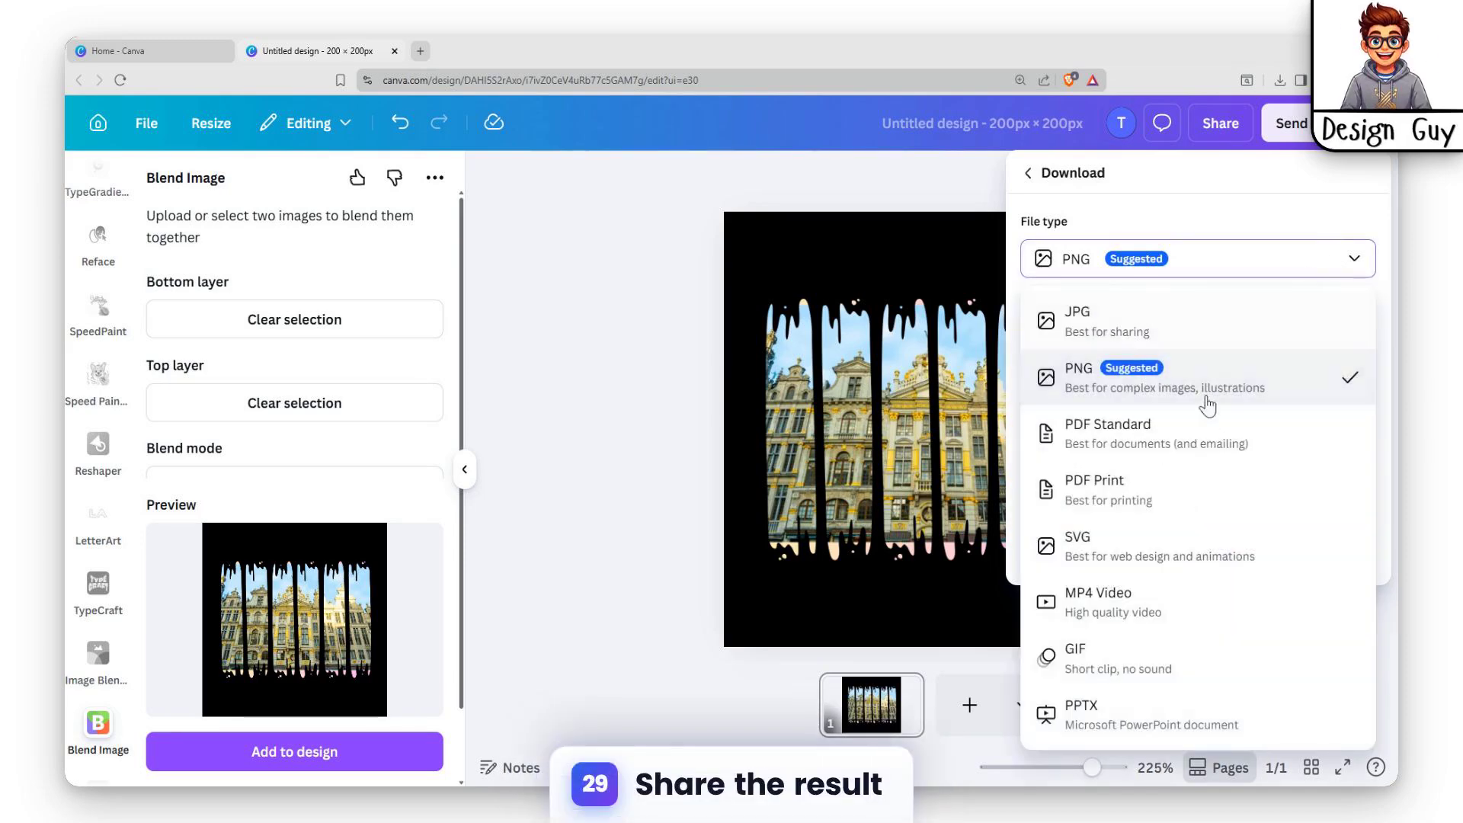